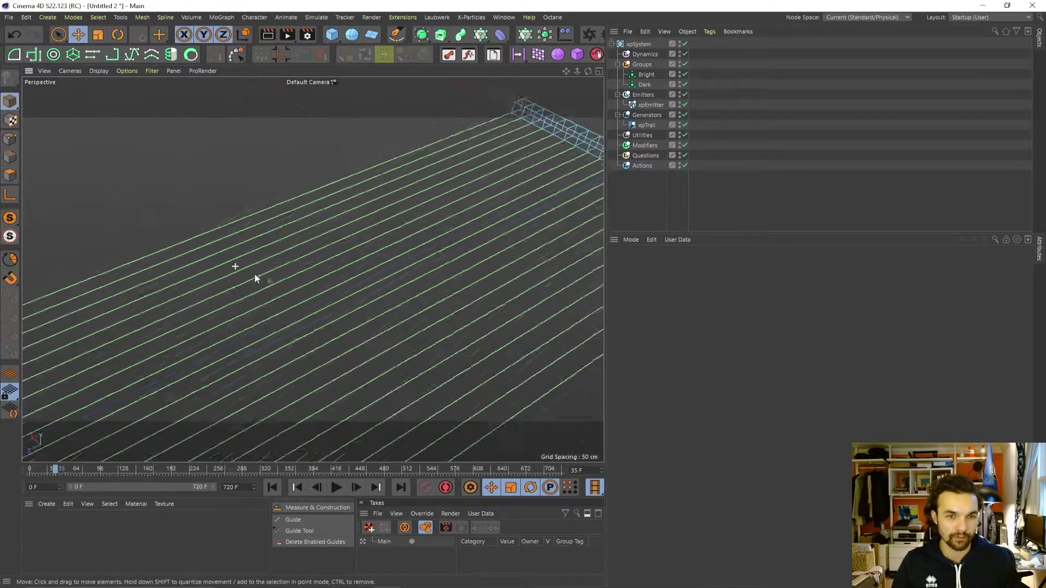
left_click_drag(255, 278, 349, 245, "alt")
right_click_drag(371, 231, 276, 231, "alt")
left_click_drag(276, 231, 324, 243, "alt")
middle_click_drag(324, 243, 321, 302, "alt")
right_click_drag(292, 243, 306, 246, "alt")
left_click_drag(305, 246, 329, 232, "alt")
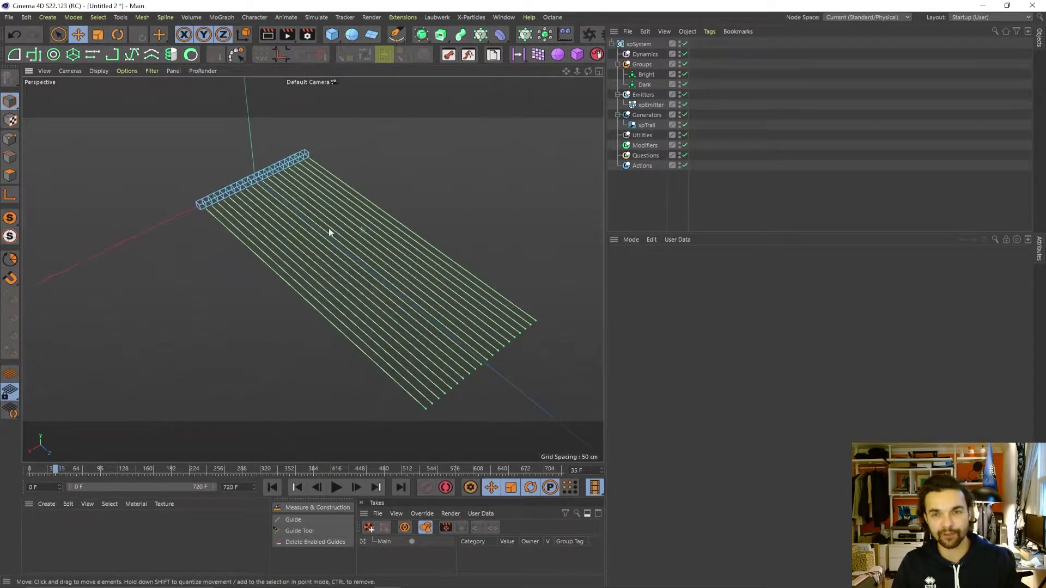
- Set the Bright particle group's display color to blue with a hue of 245°
left_click(646, 74)
left_click(687, 356)
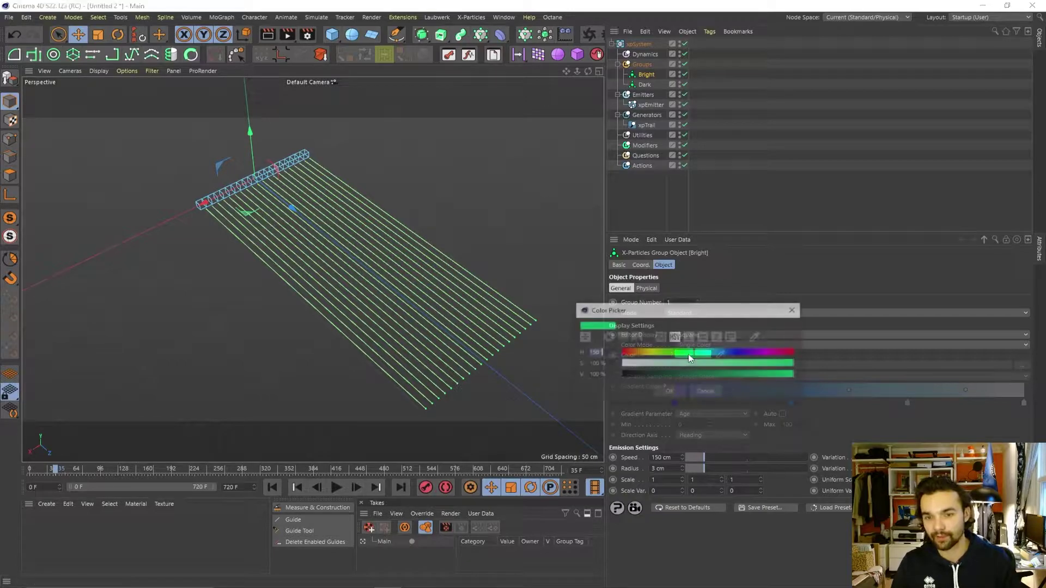
left_click(741, 353)
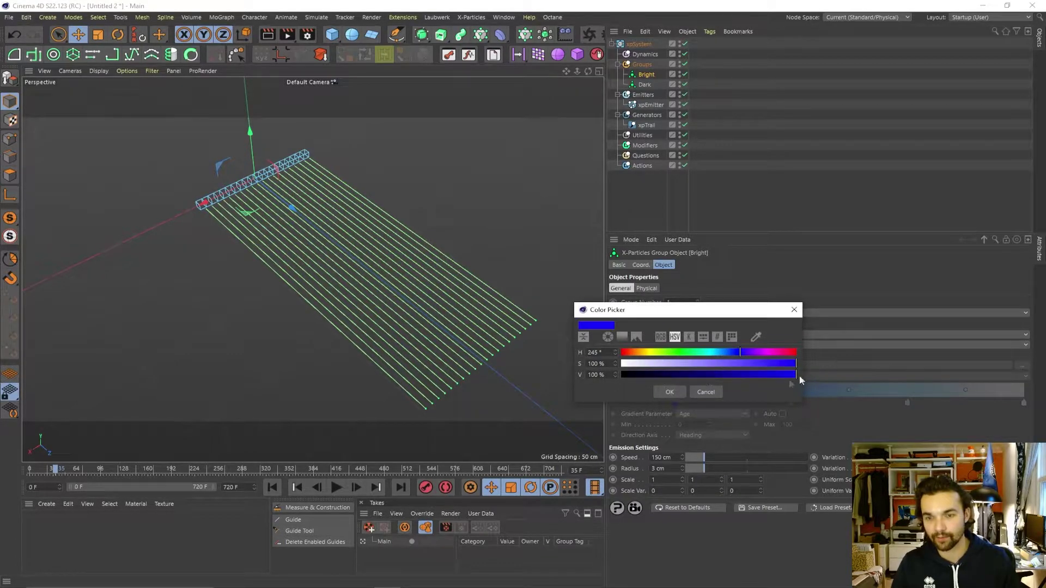
left_click(669, 391)
- Set the Dark particle group's display color to red
left_click(644, 84)
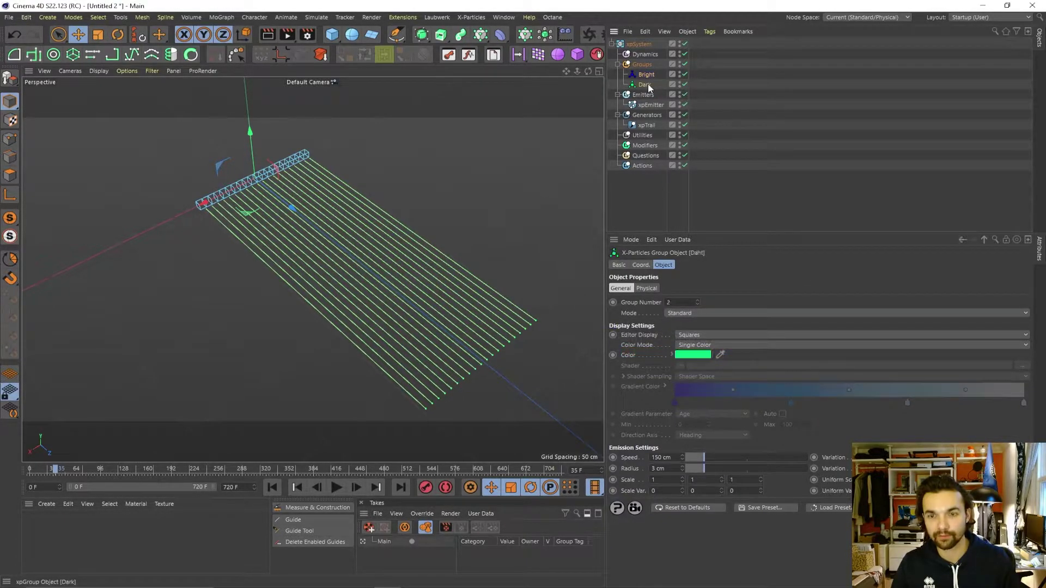
left_click(700, 356)
left_click(802, 353)
left_click(679, 391)
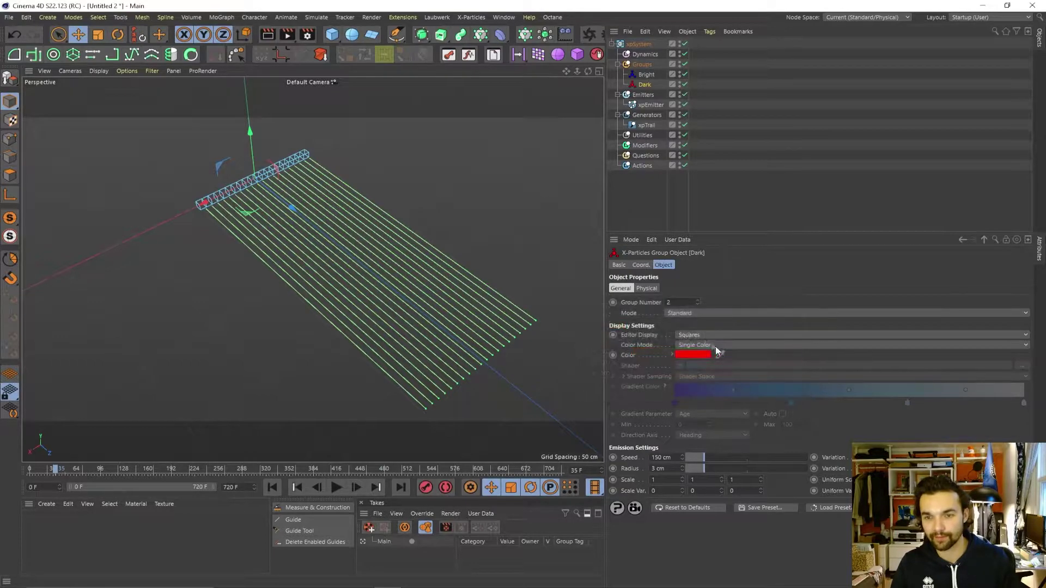
- Set the editor display of both the Dark and Bright particle groups to Circle
left_click(737, 336)
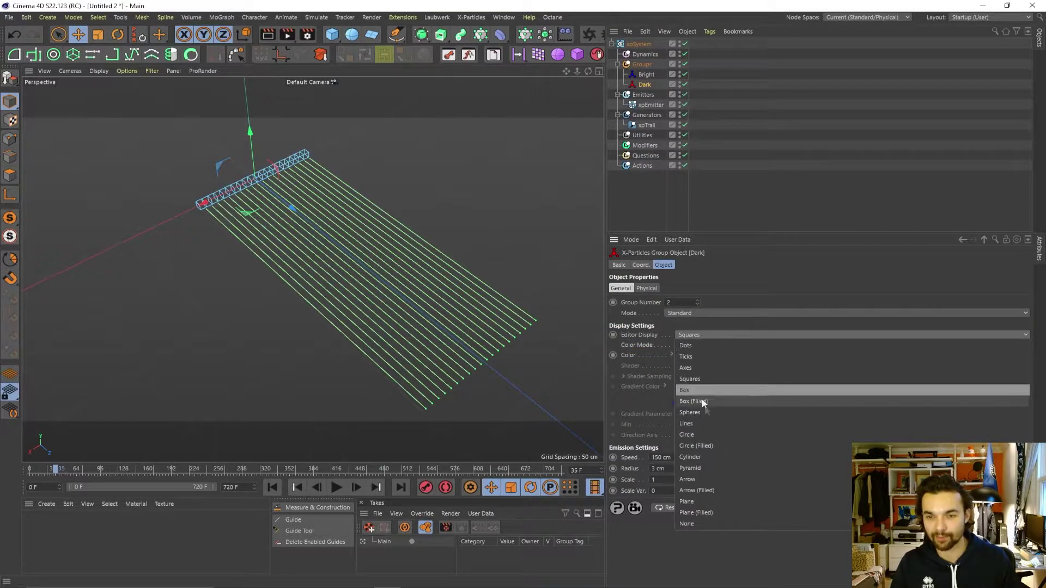
left_click(708, 434)
left_click(646, 76)
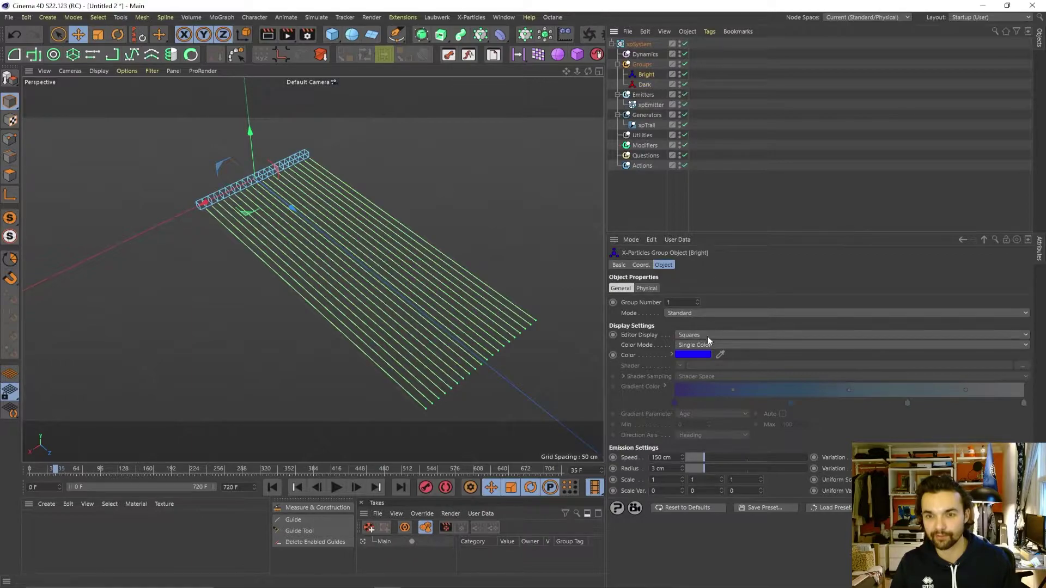
left_click(707, 336)
left_click(702, 435)
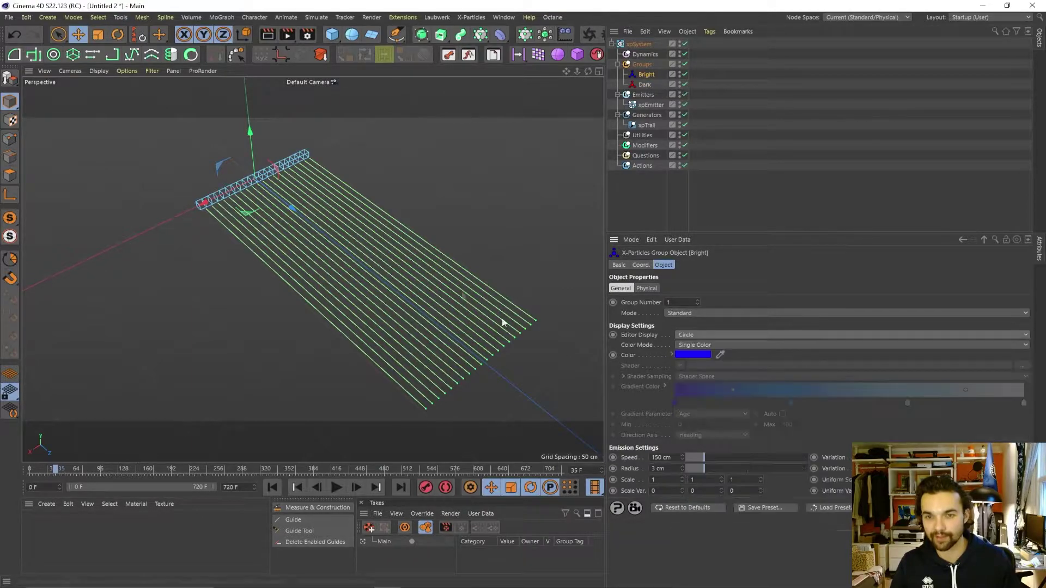
- Add the Bright and Dark groups to xpEmitter's list of groups to use
left_click_drag(502, 322, 385, 299, "alt")
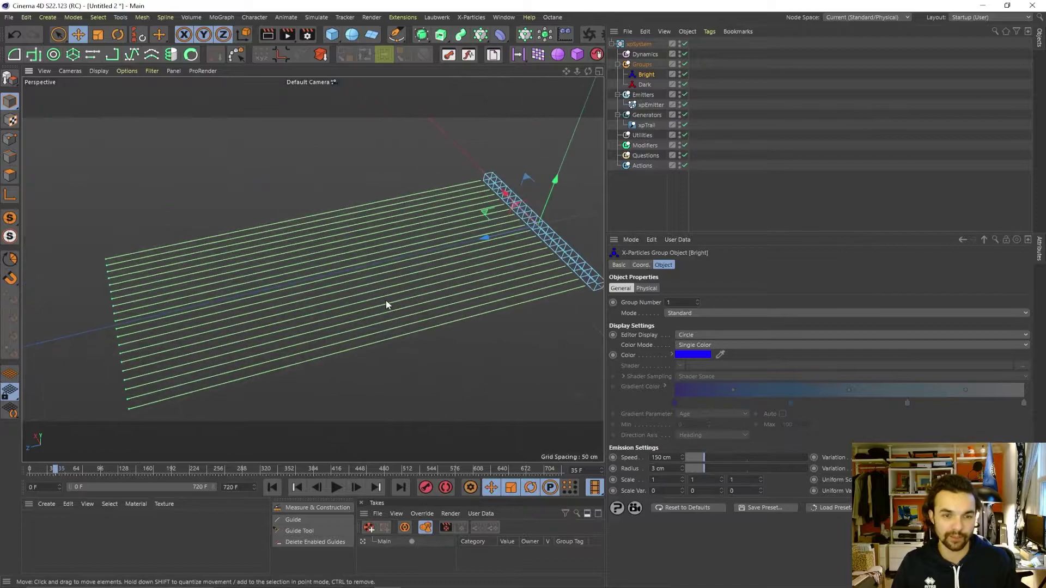
left_click(651, 106)
left_click_drag(649, 86, 714, 352)
scroll(452, 319, "down", 3)
left_click_drag(452, 319, 319, 309, "alt")
scroll(318, 309, "up", 3)
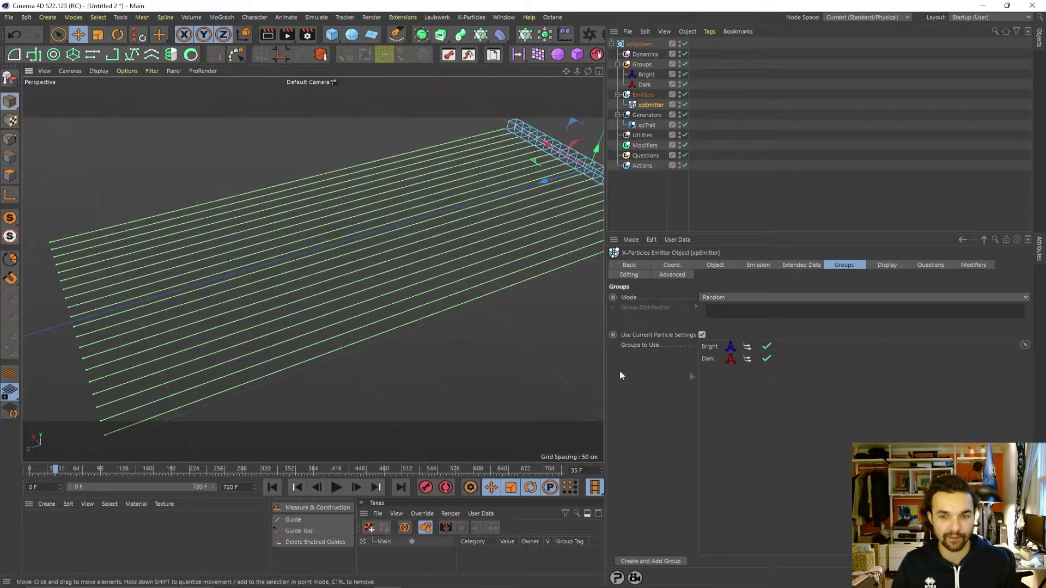
- Toggle the Dark group off and on again in the emitter's group list
scroll(391, 338, "down", 3)
left_click(768, 359)
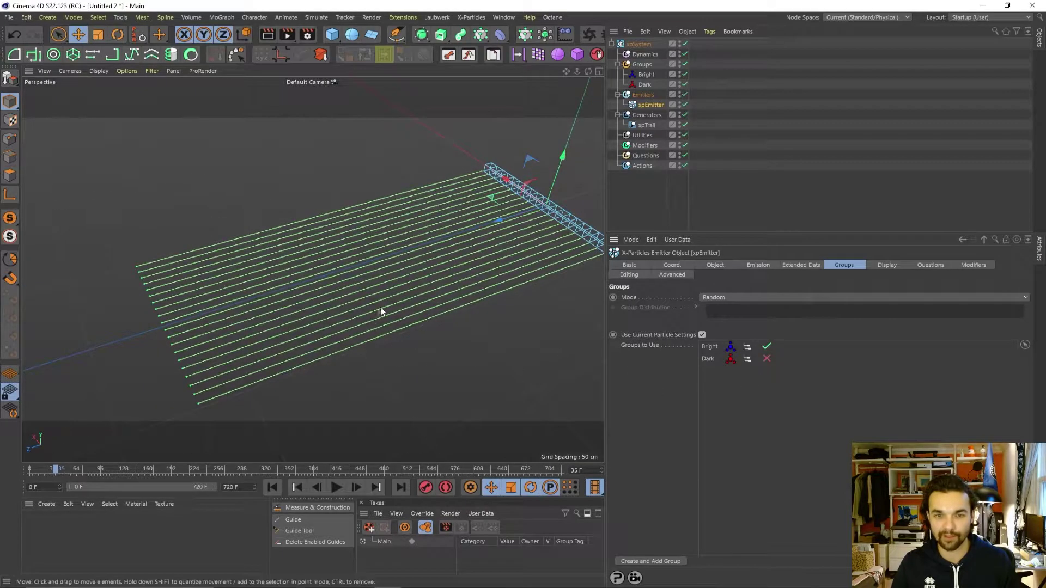
left_click_drag(351, 313, 327, 305, "alt")
left_click_drag(381, 234, 405, 239, "alt")
- Play the simulation from the first frame, examine the colored circles at the trail ends from several angles, and rewind
scroll(463, 253, "down", 3)
left_click(272, 487)
left_click(336, 487)
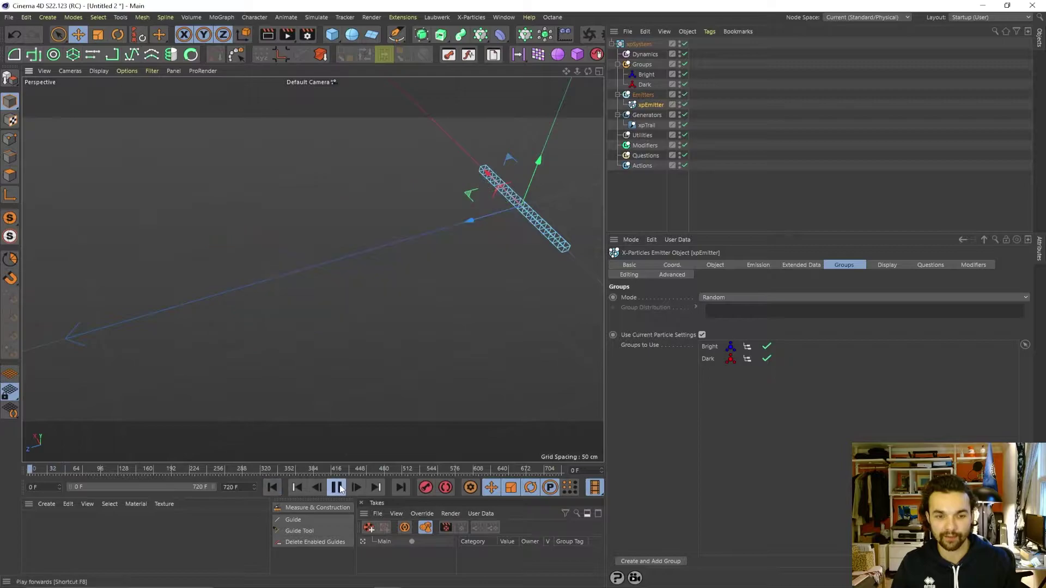
left_click(336, 487)
right_click_drag(310, 316, 348, 301, "alt")
left_click_drag(348, 300, 431, 245, "alt")
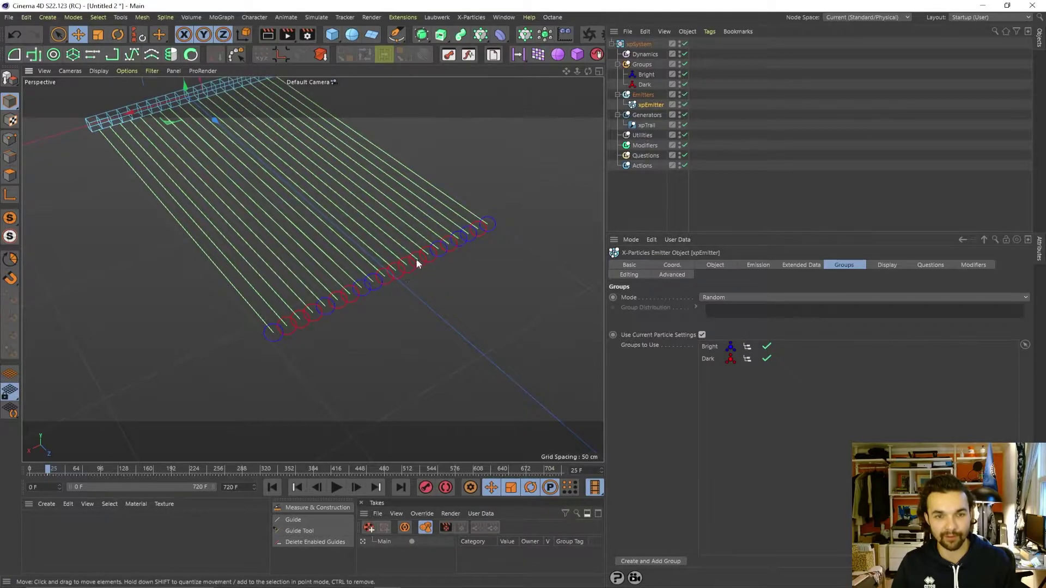
left_click(296, 245)
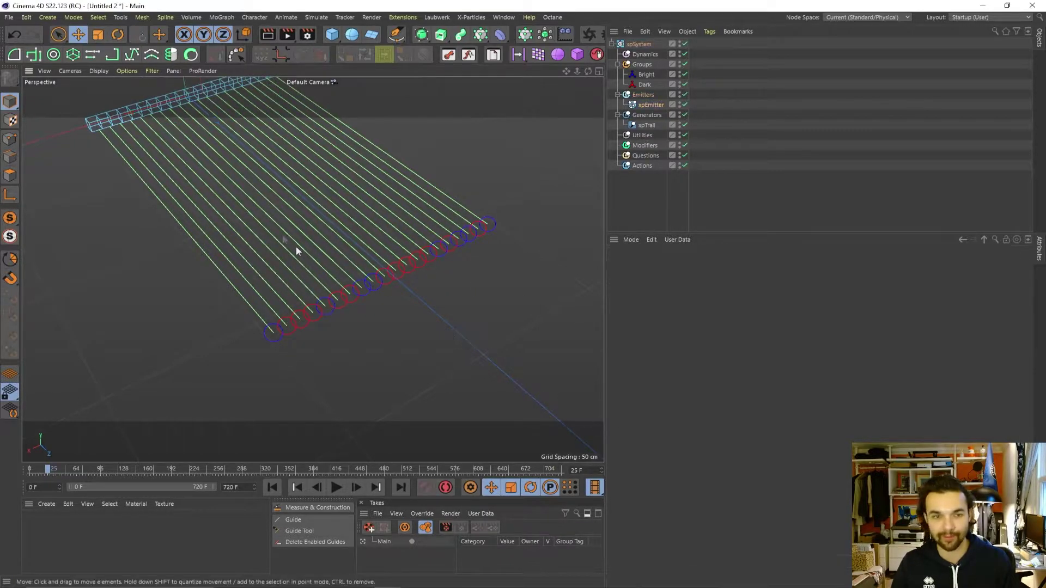
left_click_drag(297, 245, 317, 264, "alt")
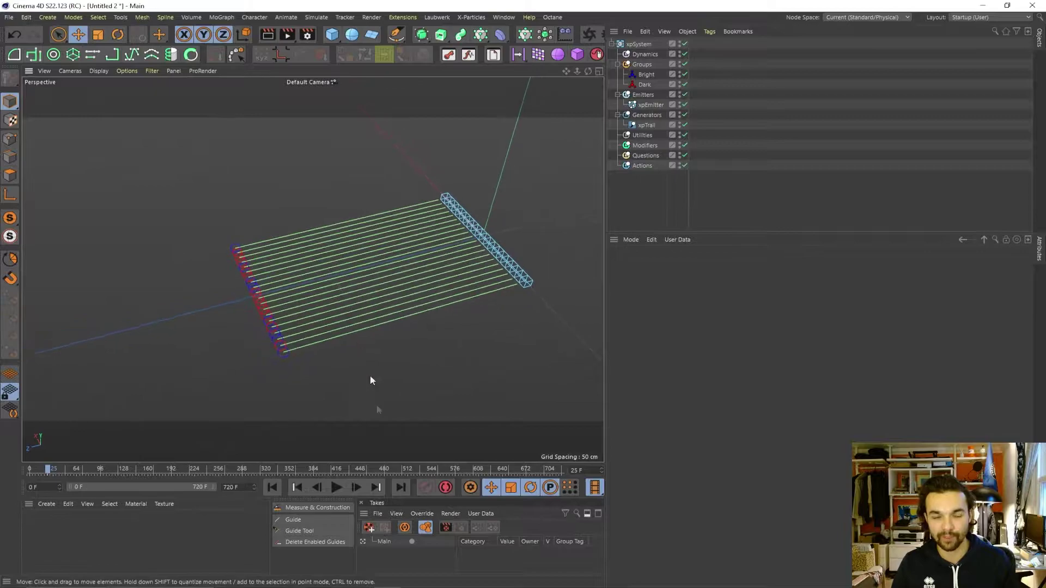
left_click(336, 487)
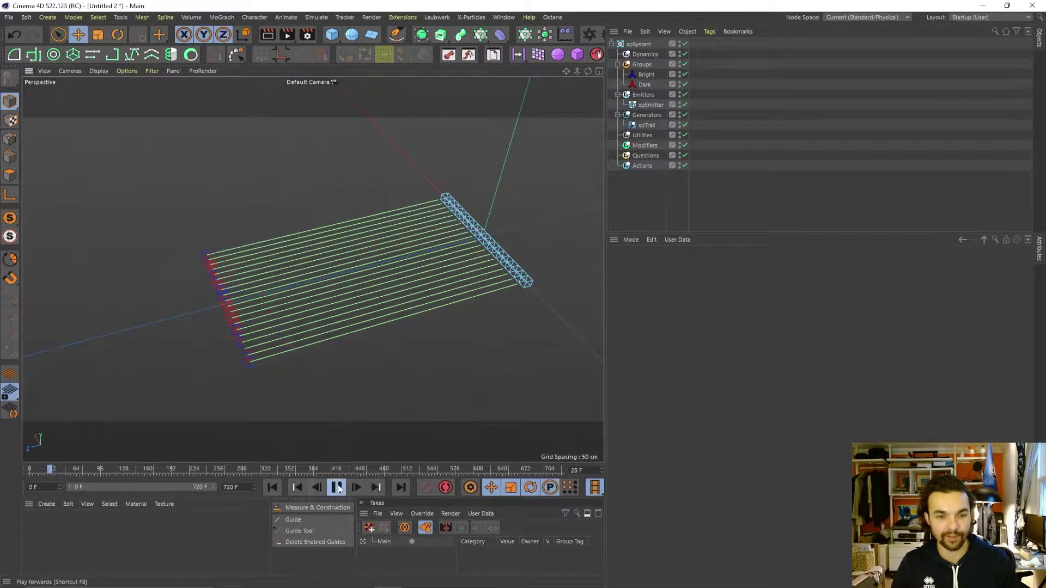
left_click(271, 488)
- Duplicate the xpTrail object and rename the original trail Bright and the copy Dark
left_click(652, 124)
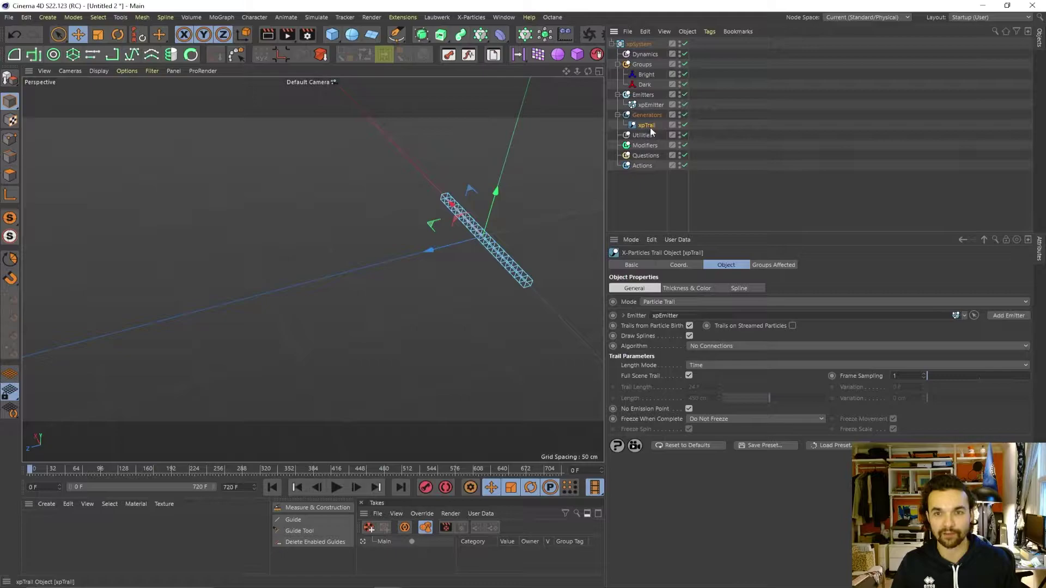
left_click_drag(649, 125, 652, 133, "ctrl")
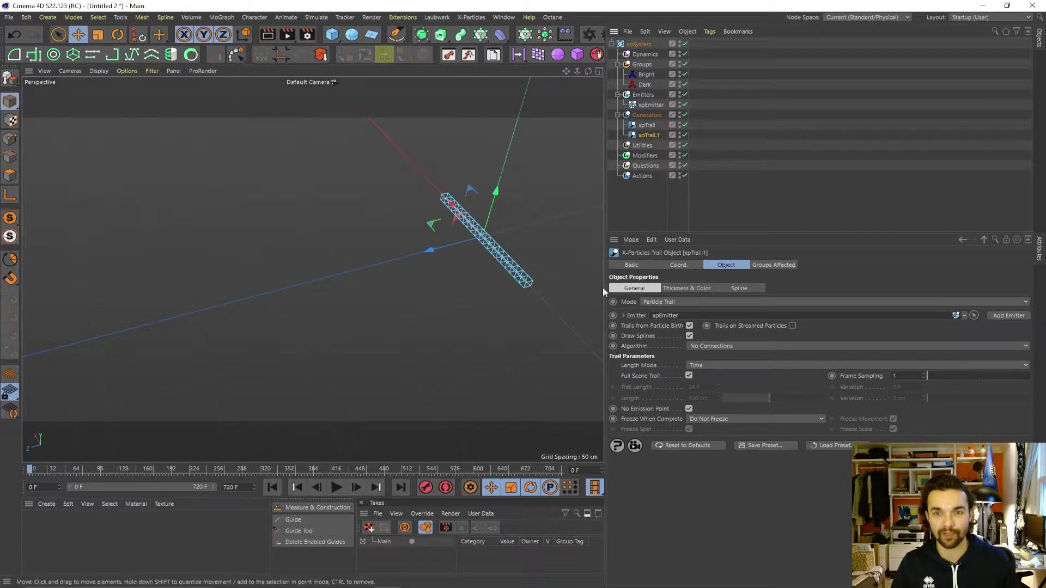
double_click(649, 126)
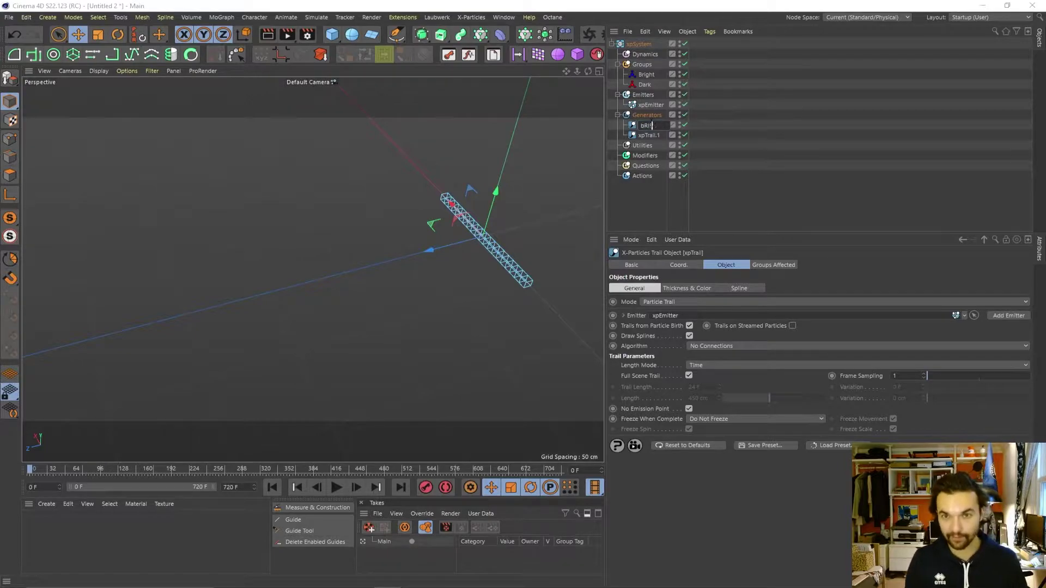
type("Bright")
key("Return")
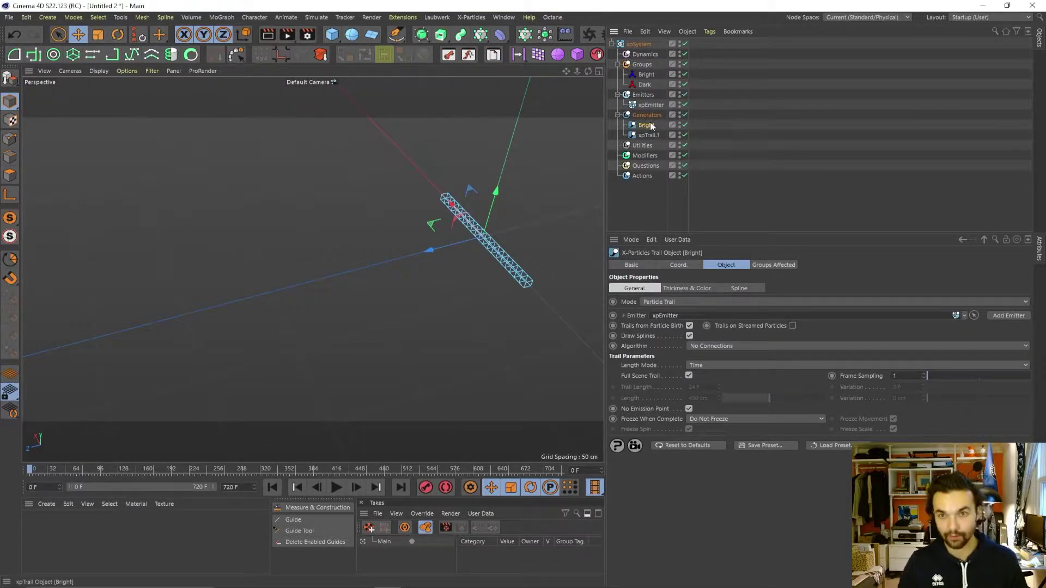
double_click(649, 135)
type("D")
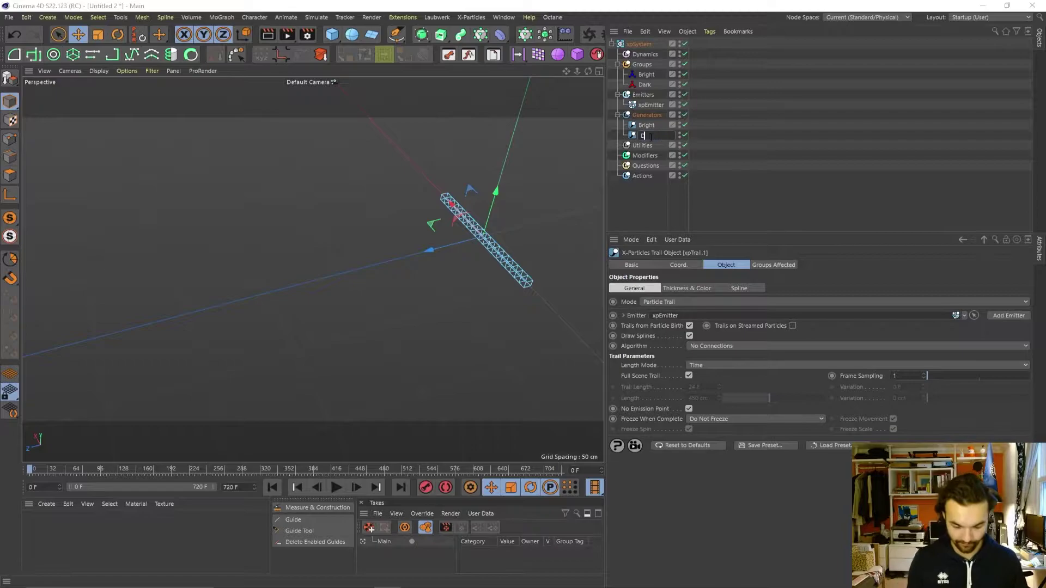
type("ark")
key("Return")
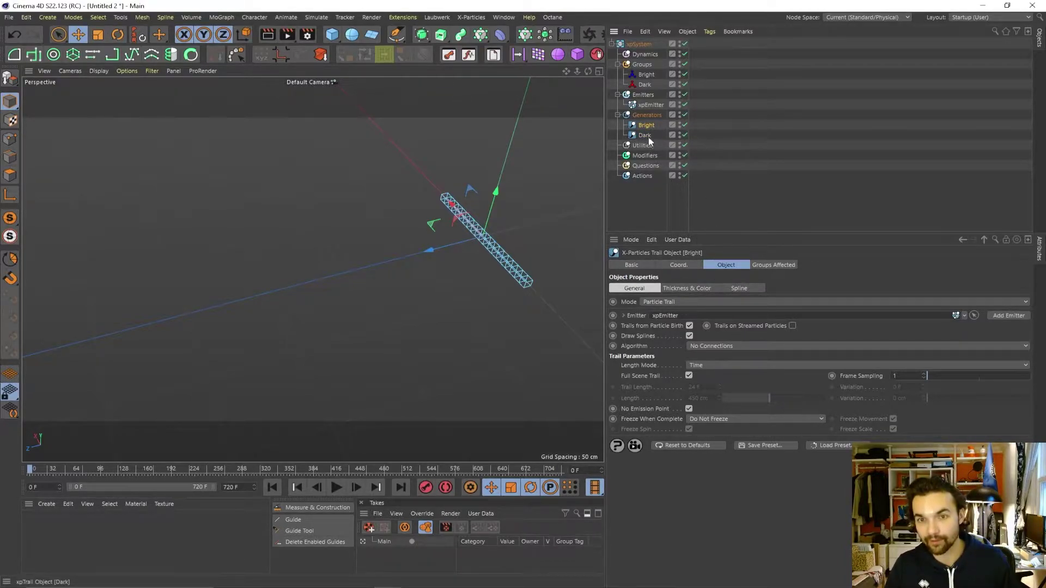
- Restrict the Bright trail to the Bright particle group and the Dark trail to the Dark particle group
scroll(411, 238, "down", 3)
scroll(434, 240, "up", 5)
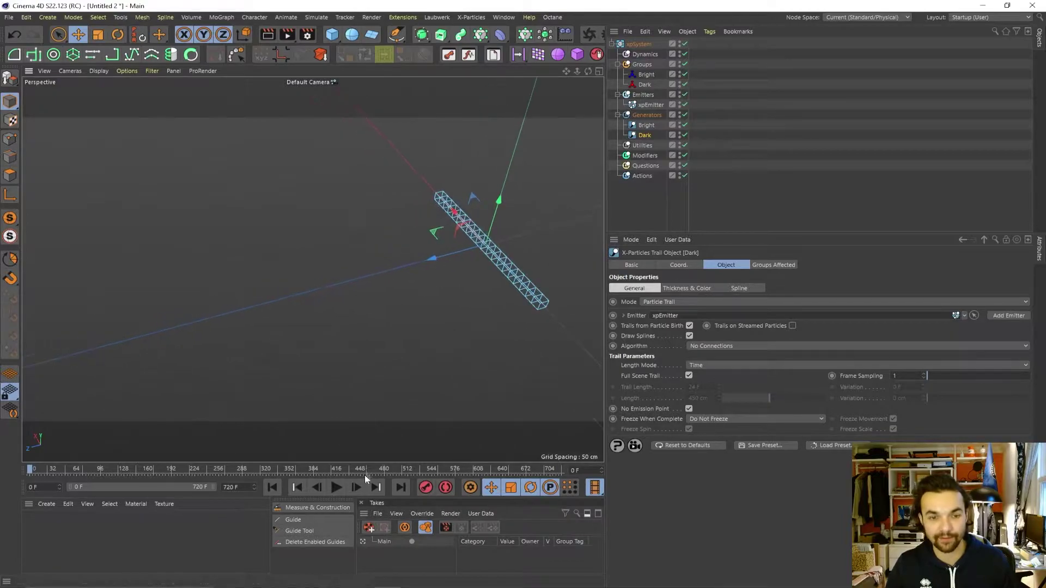
left_click(775, 266)
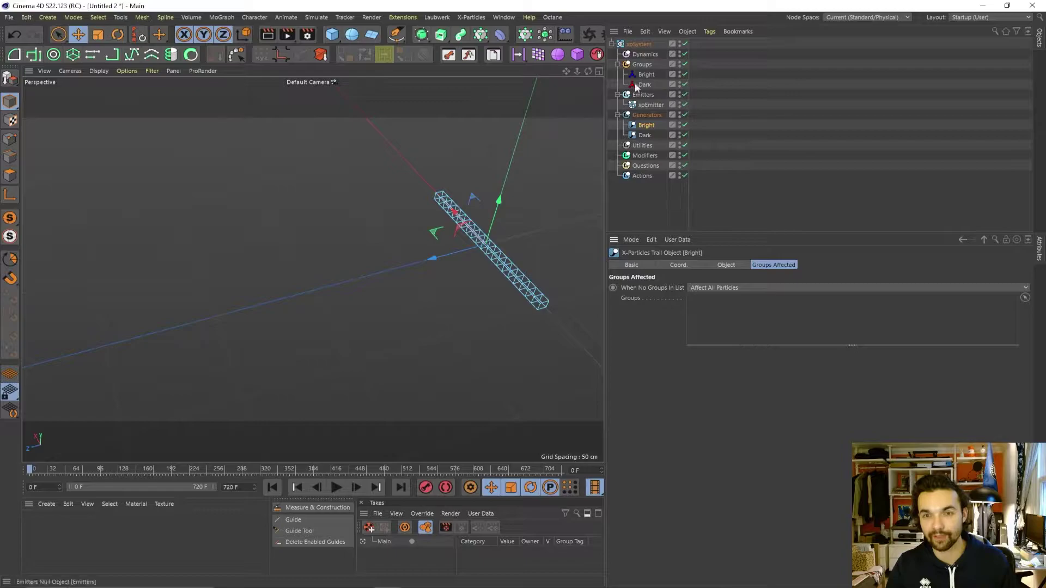
left_click_drag(644, 74, 717, 329)
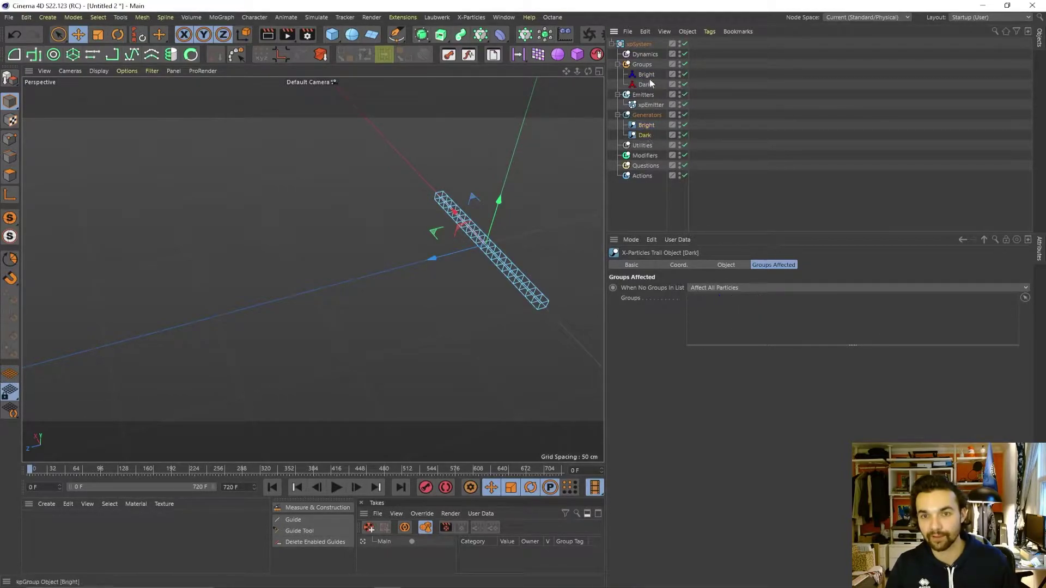
left_click_drag(706, 291, 708, 299)
- Play the simulation to frame 16 and examine the two sets of trails around the emitter from several angles
left_click_drag(403, 257, 388, 217, "alt")
scroll(388, 217, "up", 3)
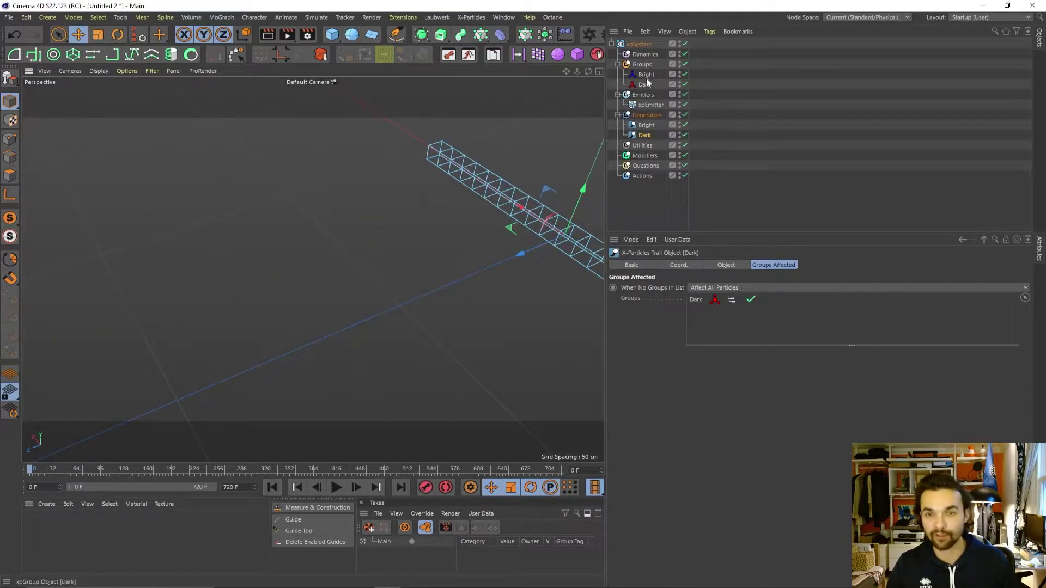
left_click_drag(437, 227, 320, 248, "alt")
left_click_drag(89, 306, 180, 265, "alt")
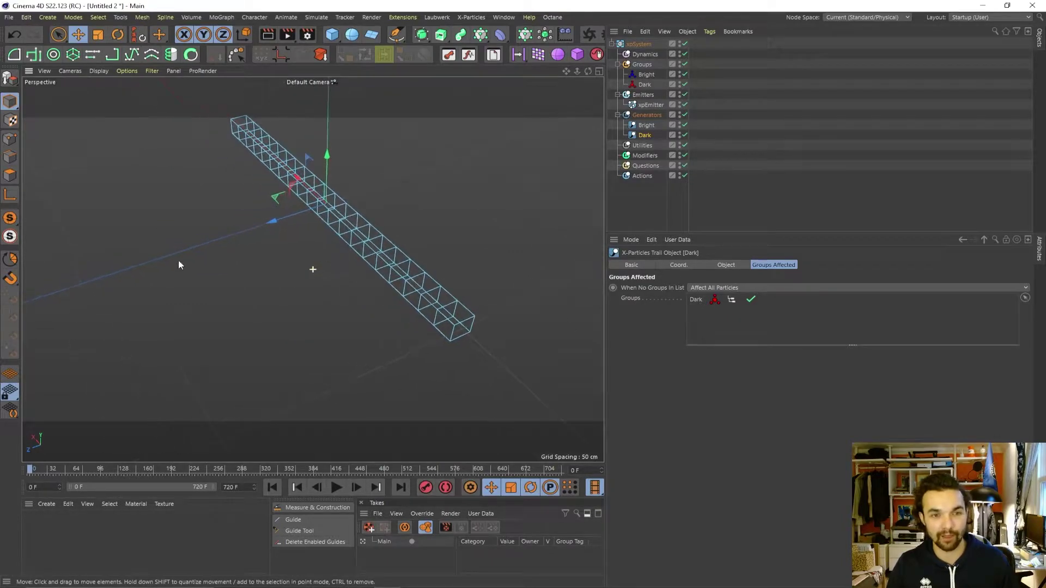
scroll(351, 224, "down", 4)
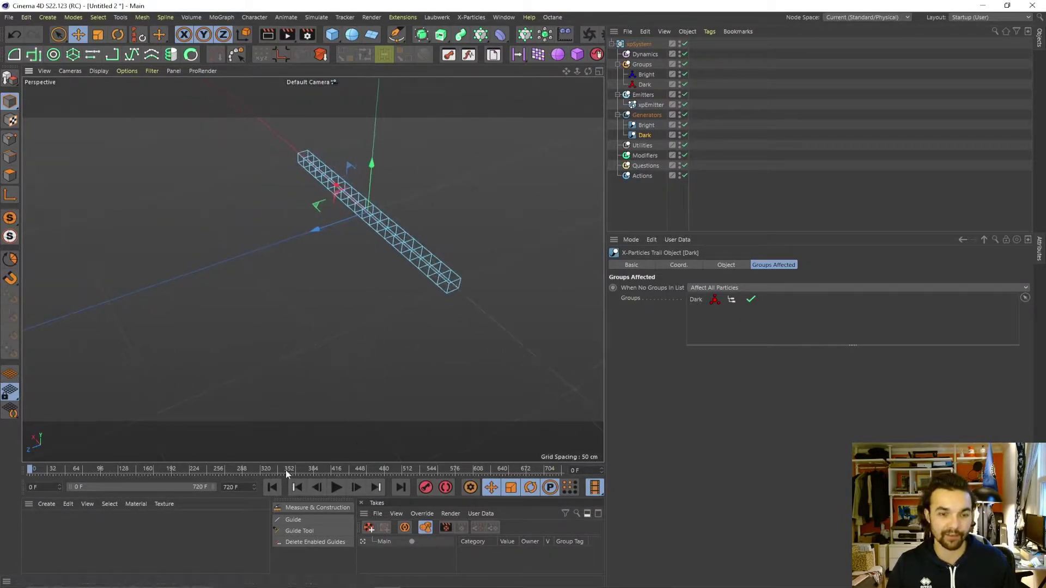
left_click(336, 487)
left_click(336, 487)
right_click_drag(256, 247, 294, 244, "alt")
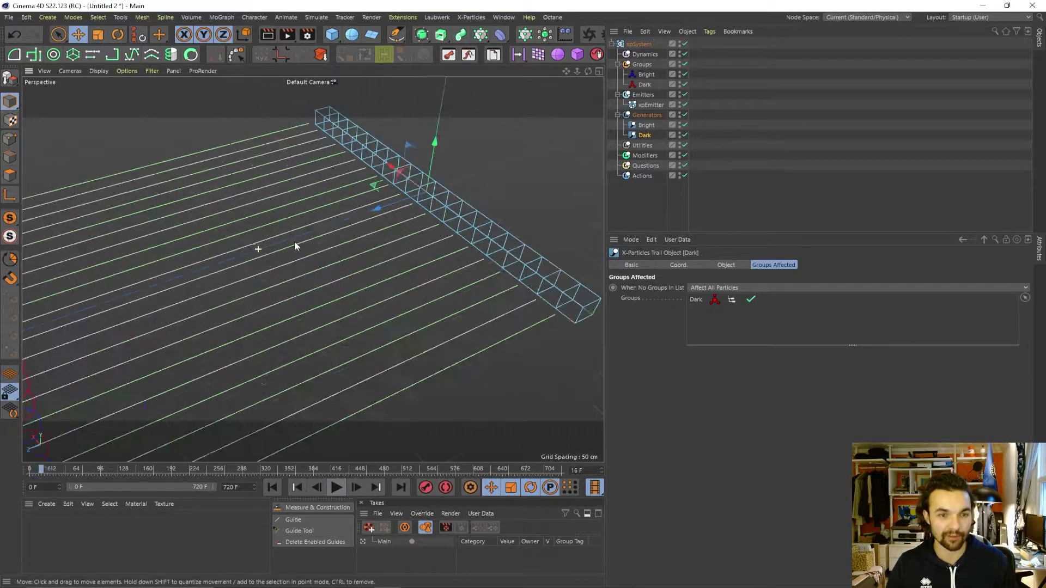
left_click_drag(275, 248, 442, 265, "alt")
left_click(534, 168)
right_click_drag(513, 134, 413, 157, "alt")
left_click_drag(313, 268, 301, 196, "alt")
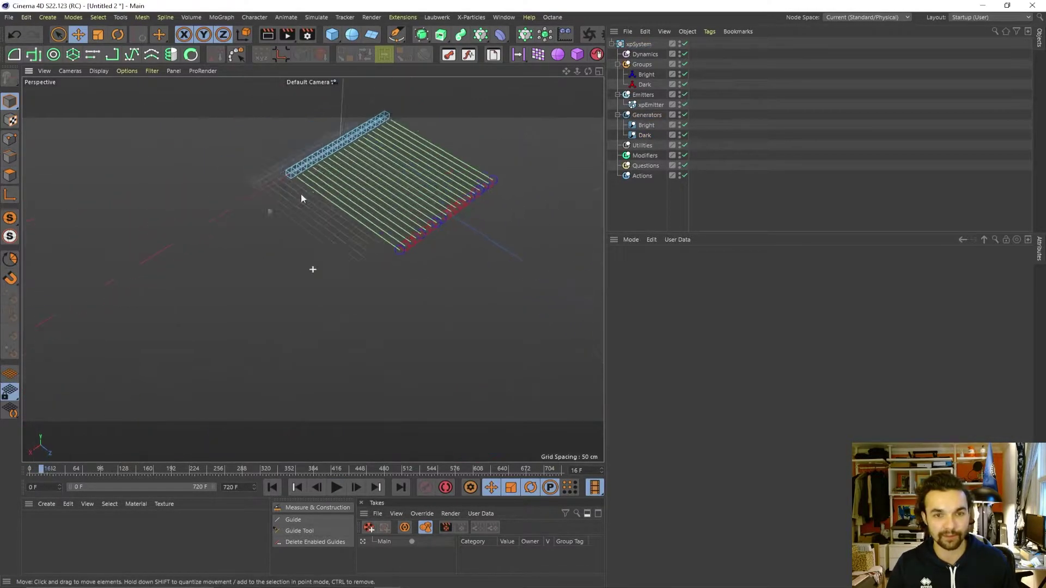
middle_click_drag(301, 196, 180, 275, "alt")
right_click_drag(179, 276, 324, 390, "alt")
- Continue the playback to frame 166 while examining the growing trails from different sides
left_click(336, 487)
left_click_drag(355, 252, 246, 244, "alt")
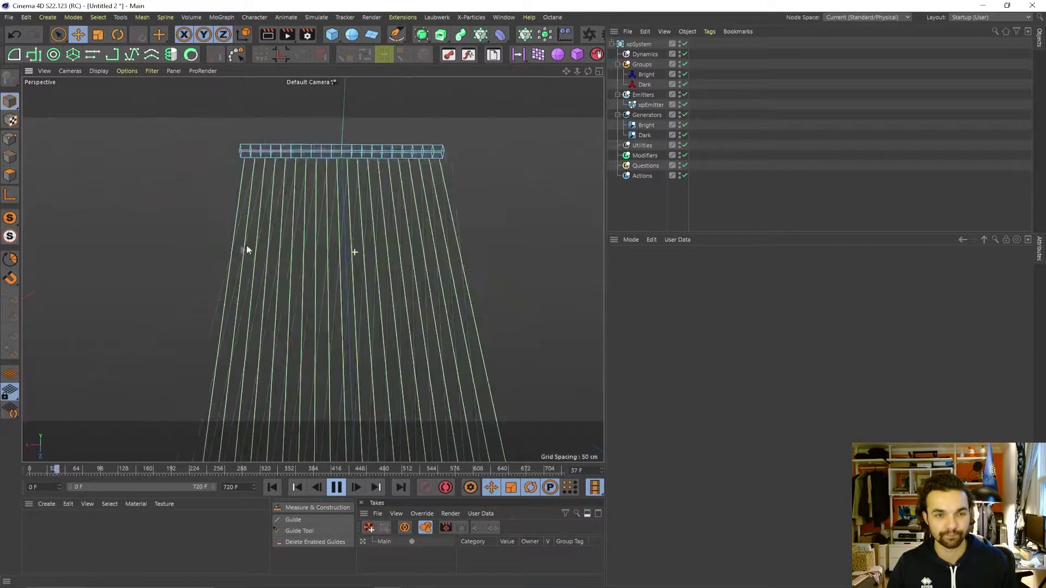
left_click_drag(403, 248, 326, 234, "alt")
right_click_drag(327, 234, 242, 222, "alt")
left_click_drag(241, 221, 331, 199, "alt")
left_click(336, 487)
left_click_drag(374, 427, 445, 421, "alt")
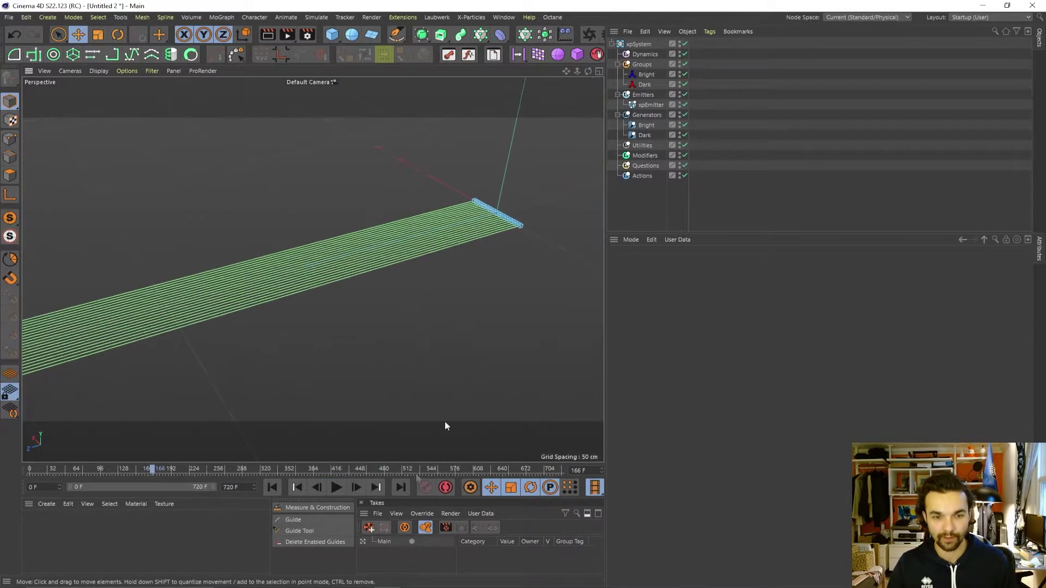
- Replay the simulation from the first frame to frame 43 and inspect the trails up close
left_click(273, 487)
left_click(334, 490)
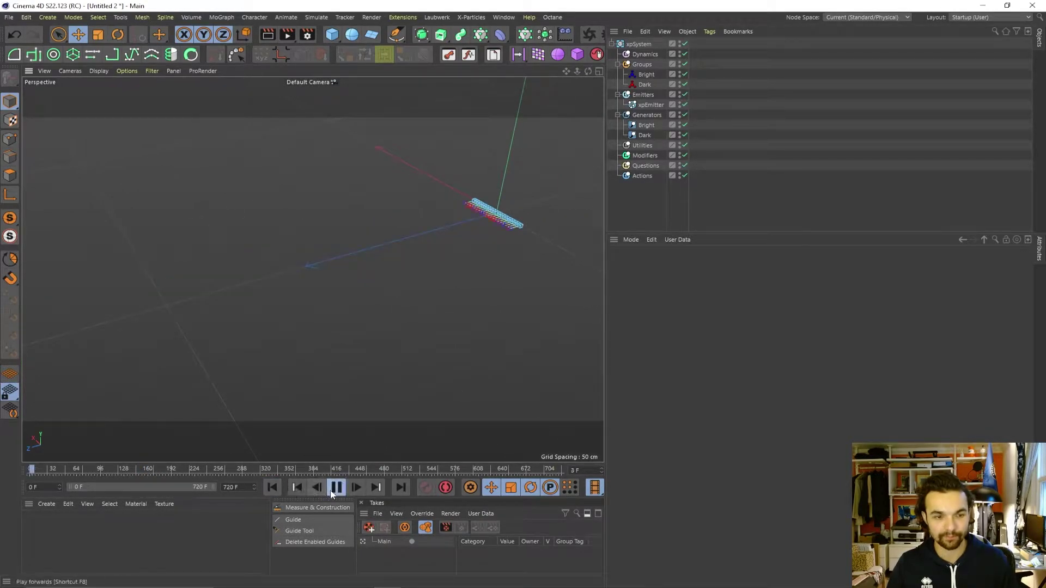
left_click(335, 488)
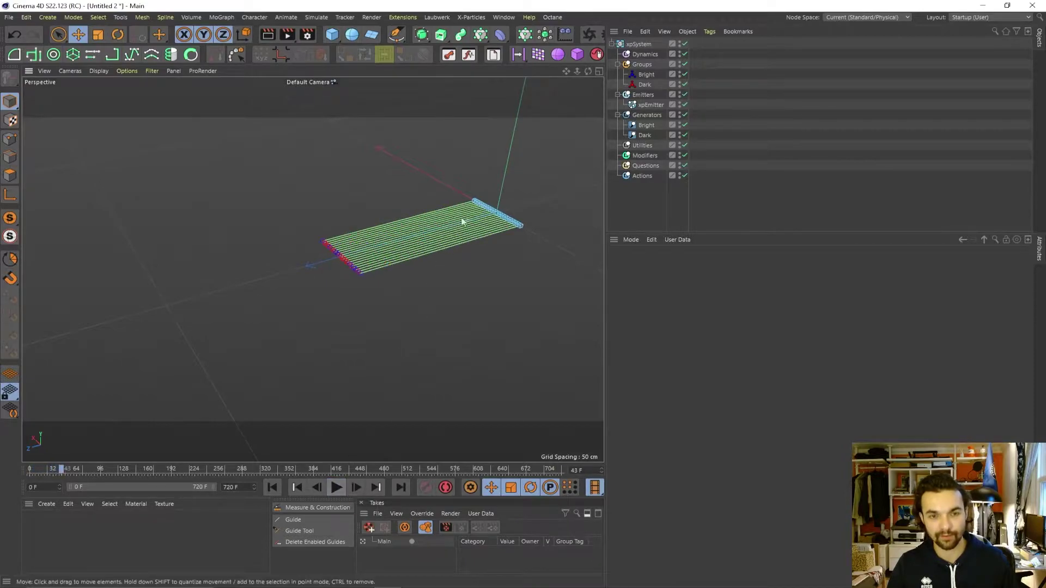
scroll(480, 228, "up", 5)
scroll(381, 251, "up", 3)
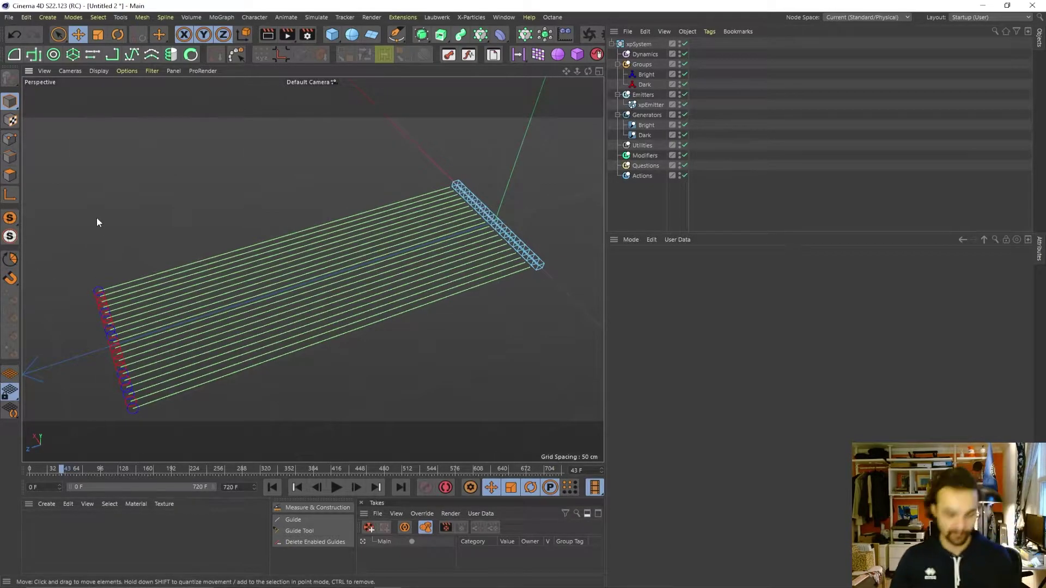
key("shift+c")
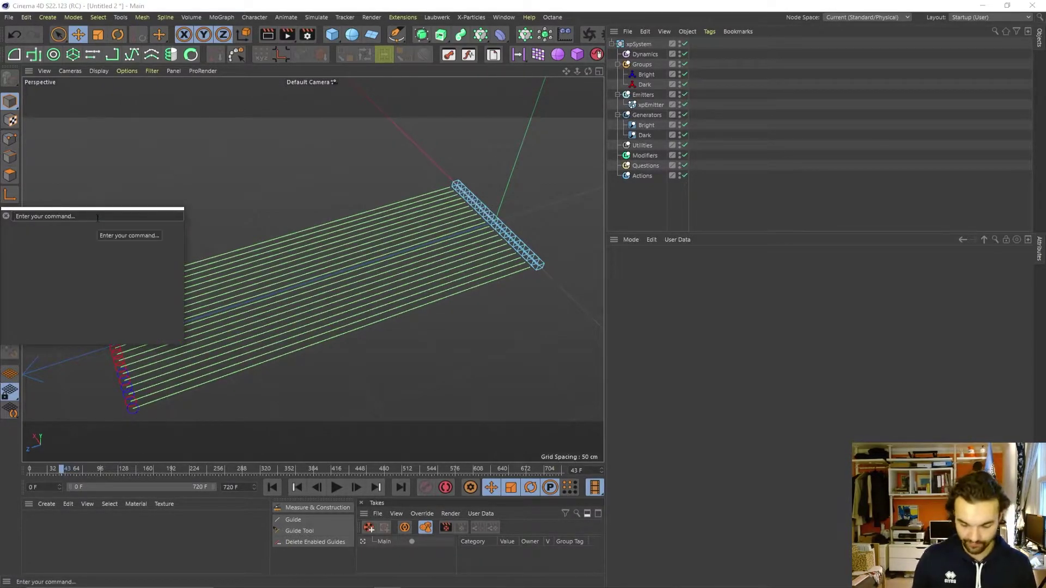
type("displacer")
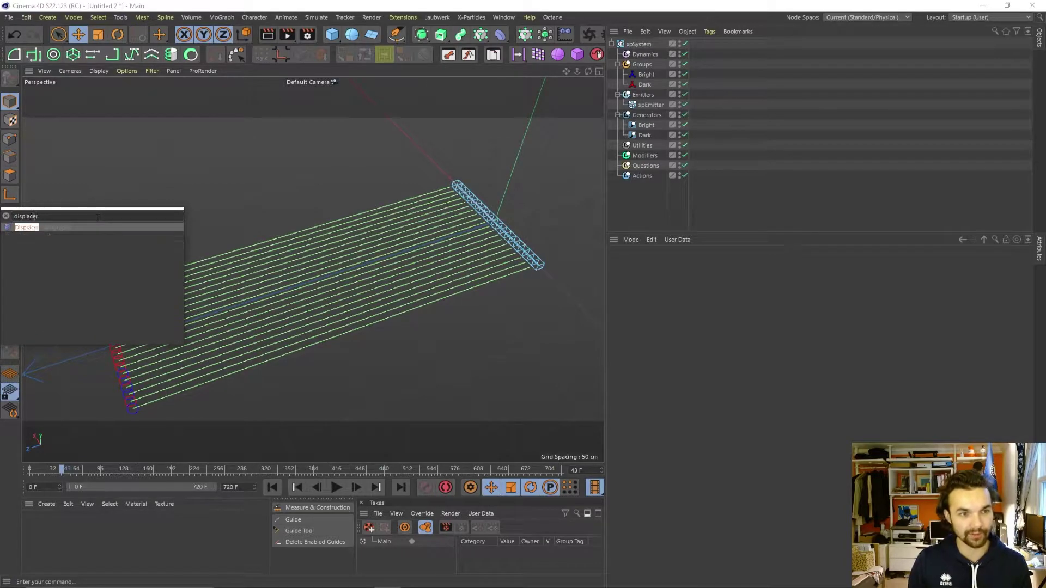
key("Escape")
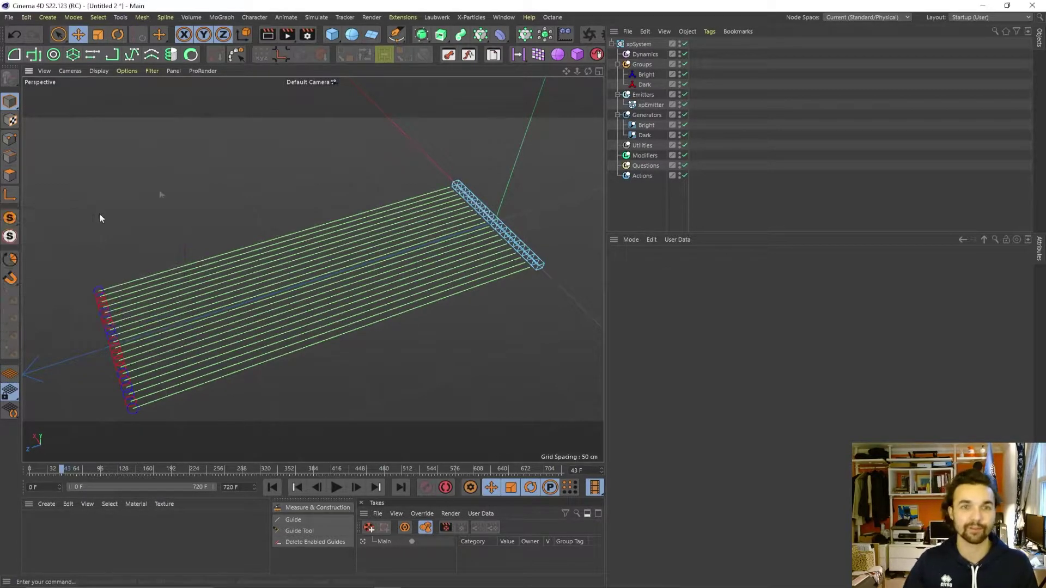
left_click(500, 36)
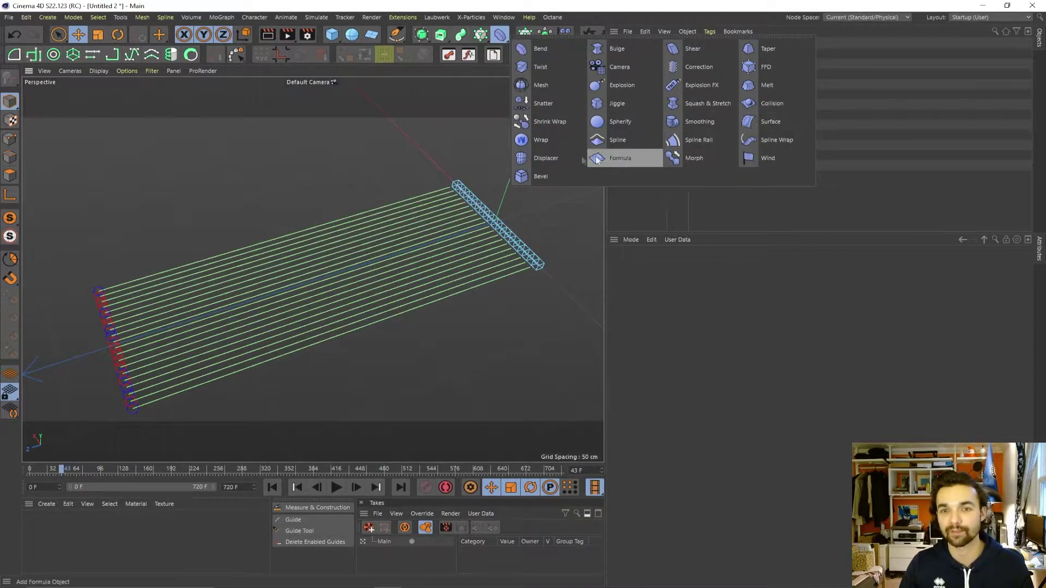
left_click(368, 155)
- Add a Displacer deformer and make it a child of the Bright trail object
key("shift+c")
type("displ")
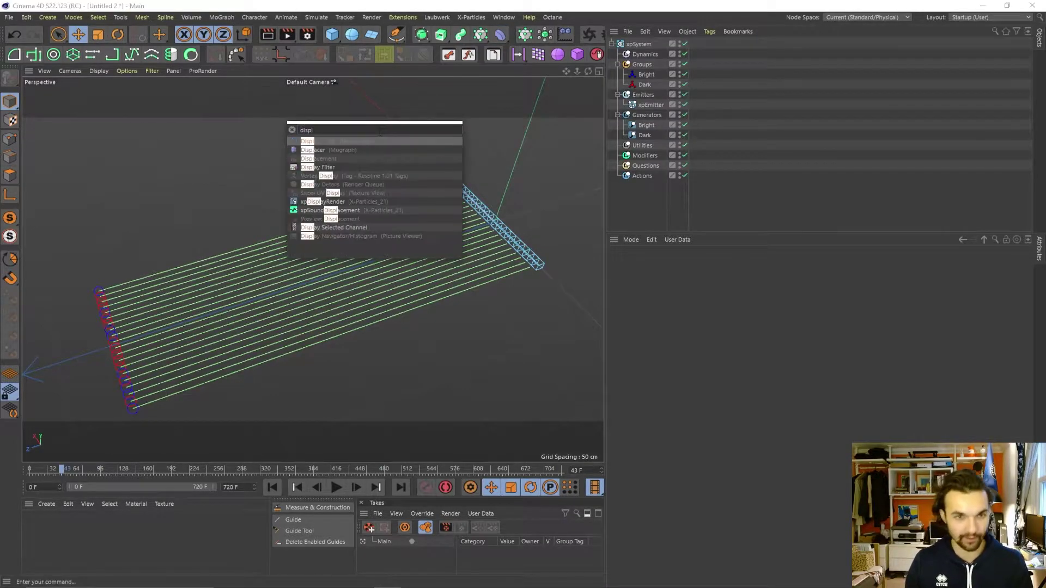
key("Down")
key("Return")
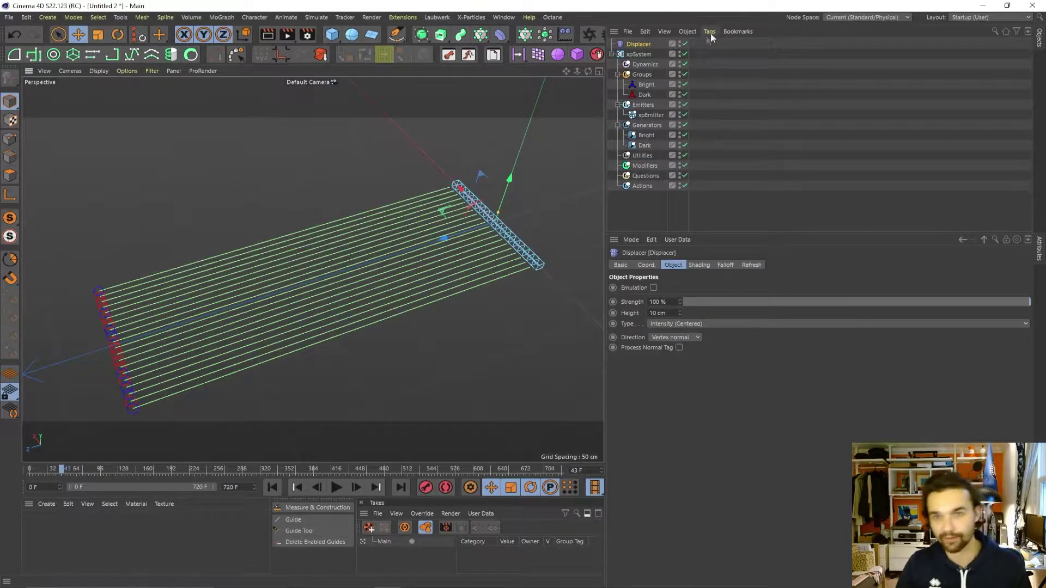
mouse_move(639, 142)
left_mouse_down()
mouse_move(643, 152)
mouse_move(649, 125)
left_mouse_up()
left_click(420, 155)
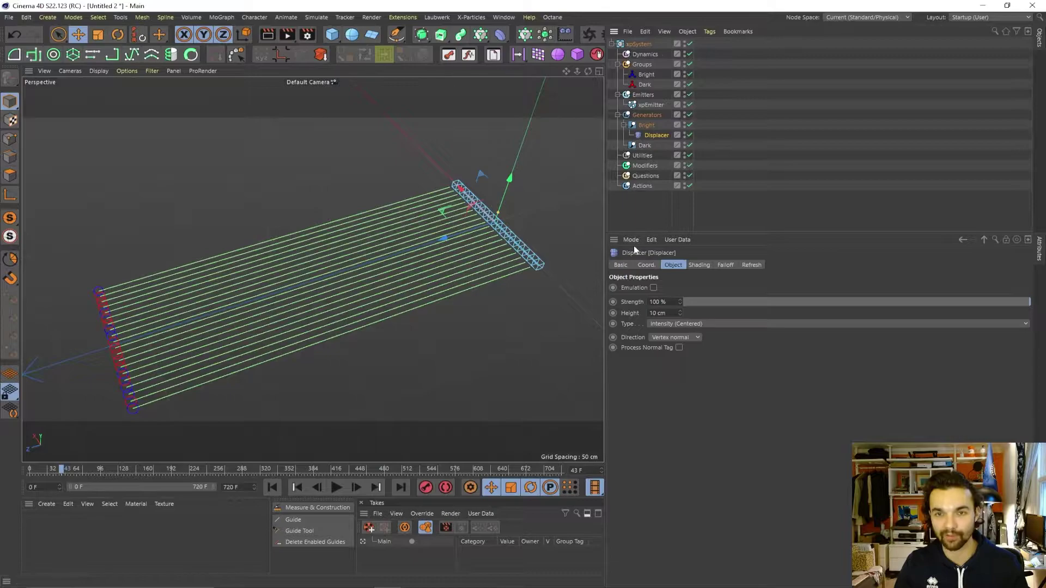
- Replay the simulation from the first frame to frame 21 and check how the Displacer affects the trails
scroll(285, 289, "up", 1)
middle_click_drag(296, 267, 326, 236, "alt")
left_click_drag(325, 236, 306, 254, "alt")
right_click_drag(281, 268, 310, 259, "alt")
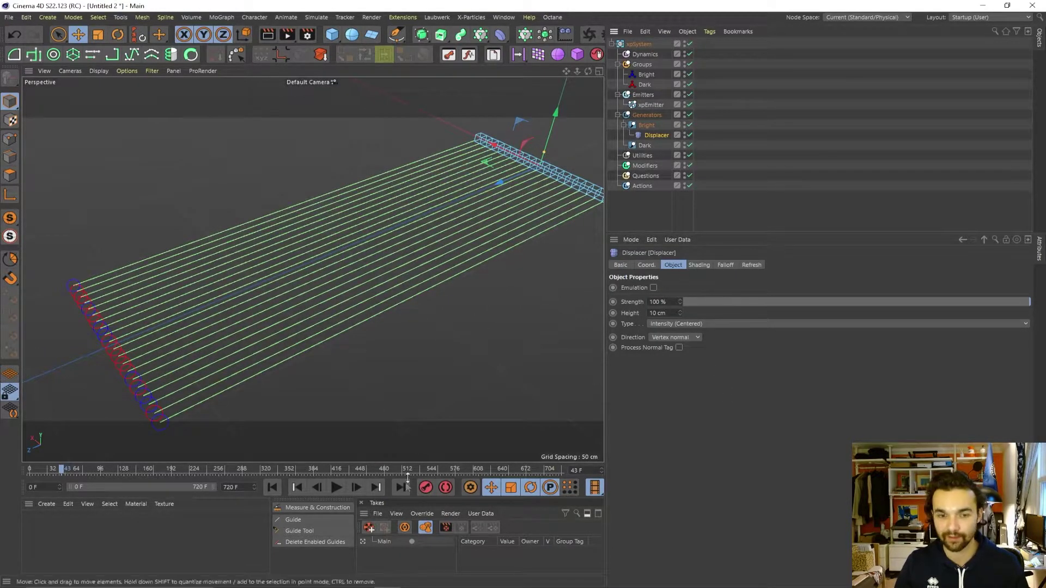
left_click(337, 487)
left_click(272, 488)
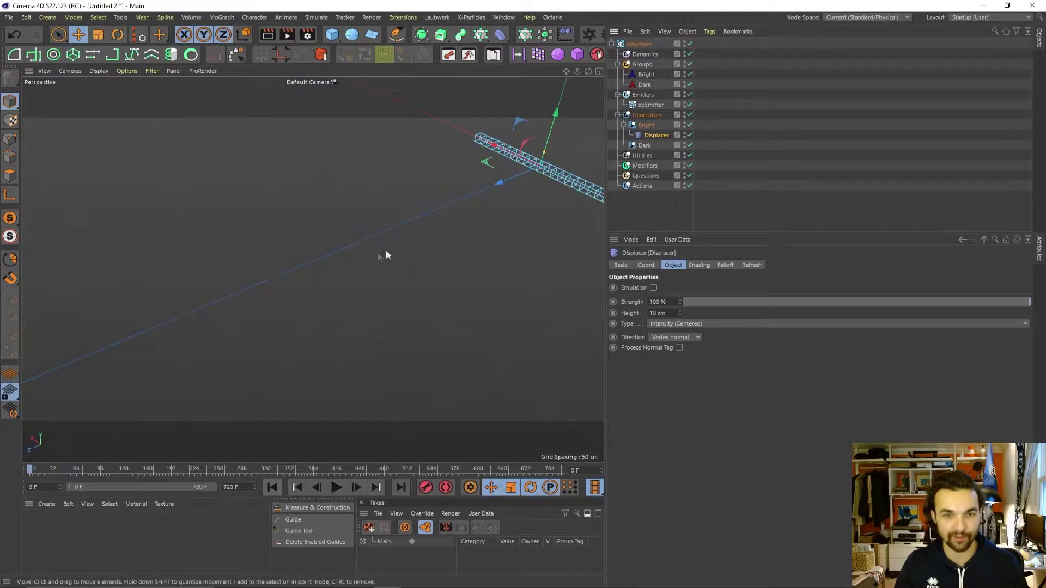
left_click_drag(385, 250, 426, 387, "alt")
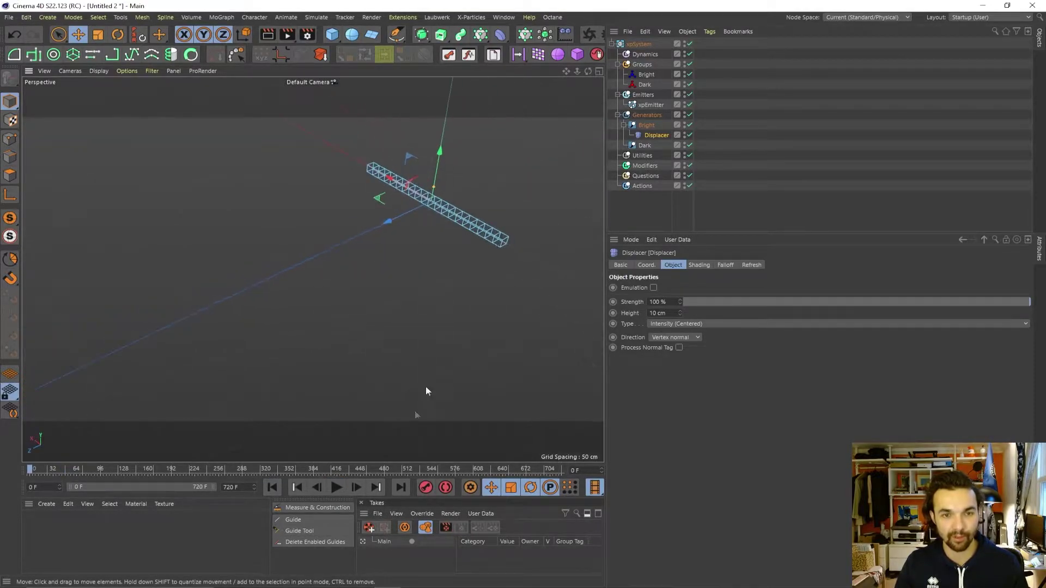
left_click(337, 487)
left_click(336, 488)
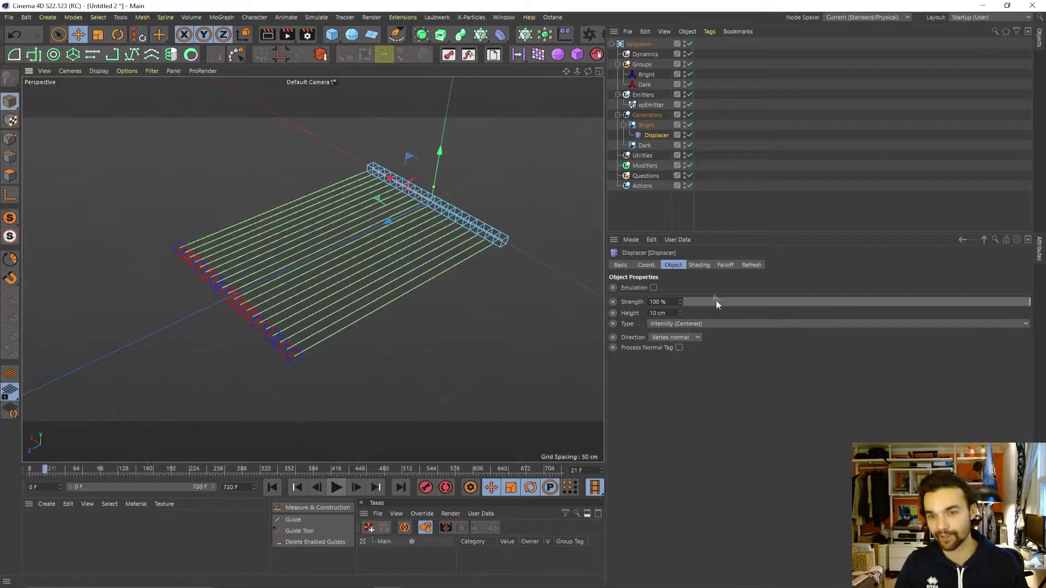
- Load a Noise shader as the Displacer's custom shader
left_click(700, 265)
left_click(647, 298)
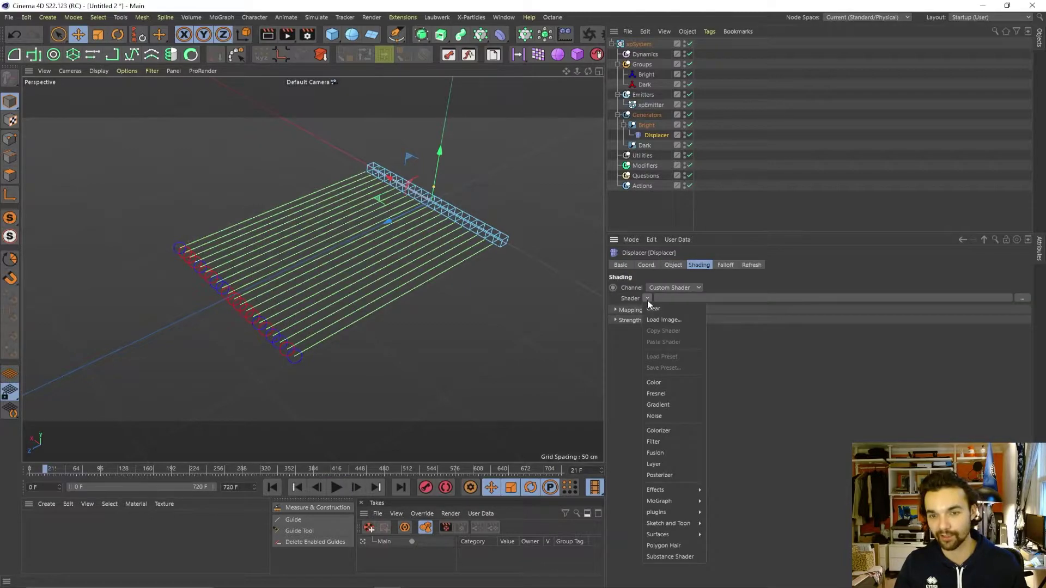
left_click(671, 406)
- Play the simulation to frame 222, replay it from the start to frame 74, and inspect the displaced Bright trails
scroll(355, 238, "down", 3)
left_click_drag(355, 238, 382, 305, "alt")
left_click(337, 488)
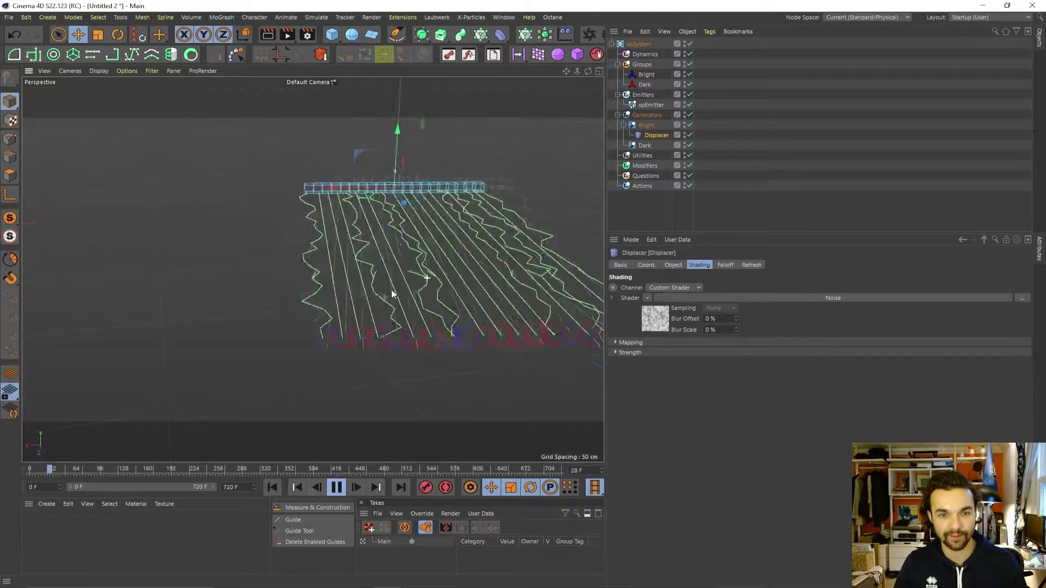
mouse_move(293, 314)
left_mouse_down("alt")
mouse_move(416, 334)
mouse_move(354, 308)
mouse_move(453, 252)
mouse_move(322, 278)
mouse_move(206, 341)
mouse_move(283, 319)
left_mouse_up("alt")
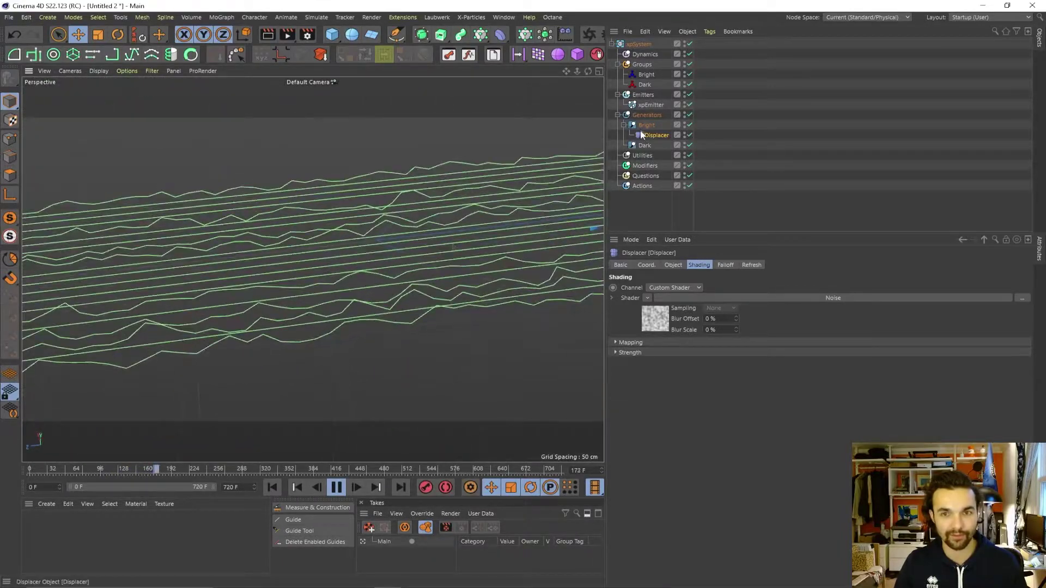
left_click(338, 489)
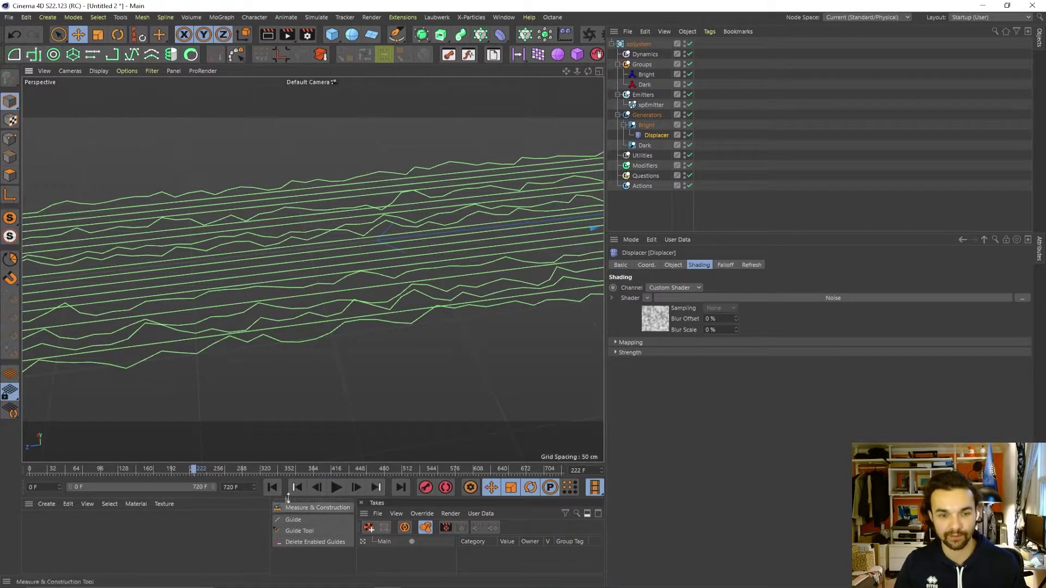
left_click(272, 487)
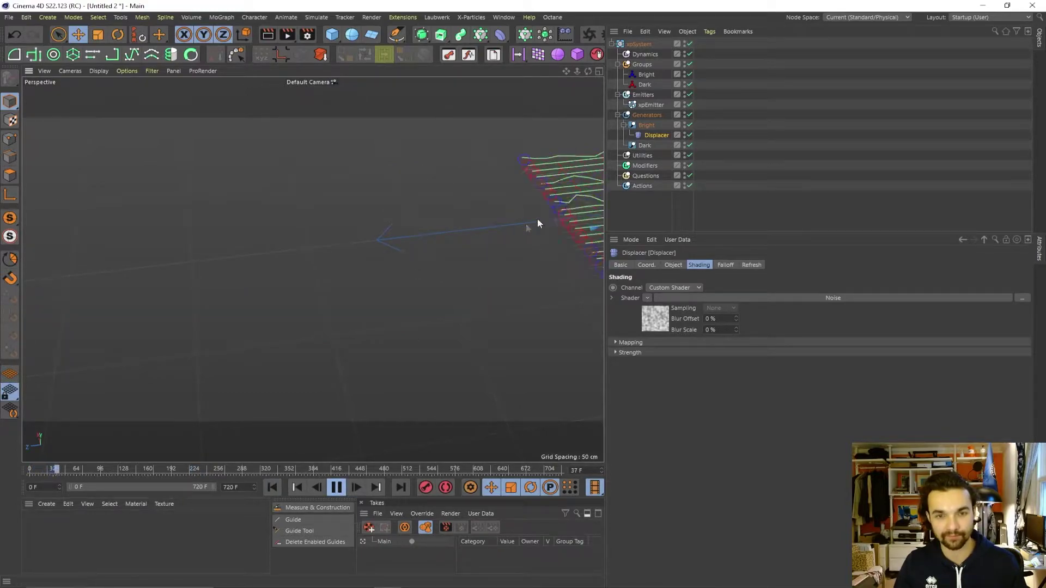
left_click(337, 492)
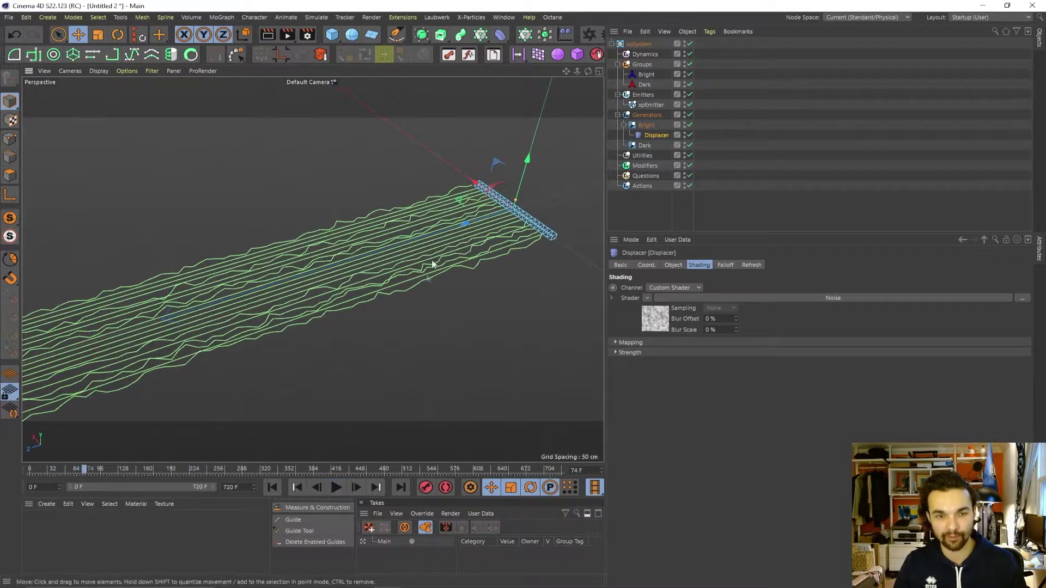
left_click_drag(335, 282, 376, 293, "alt")
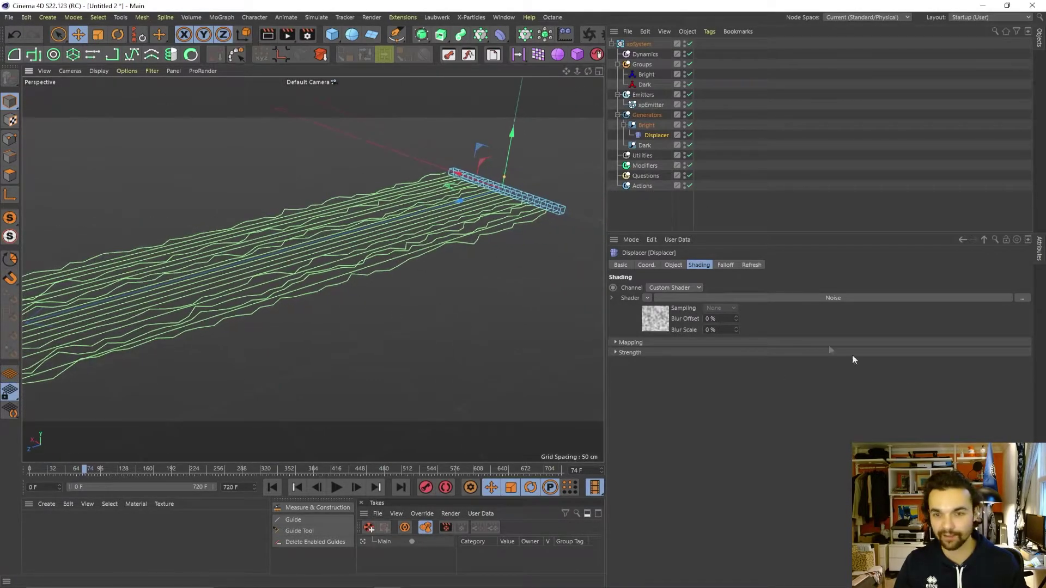
- Set the Displacer's direction to Planar with orientation +Y
left_click(673, 265)
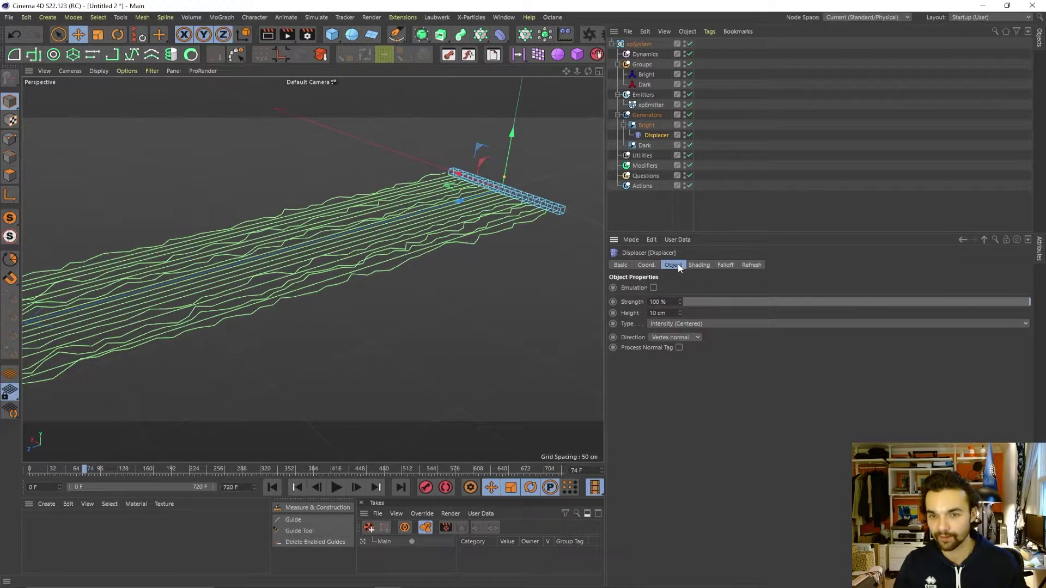
left_click(688, 338)
left_click(682, 369)
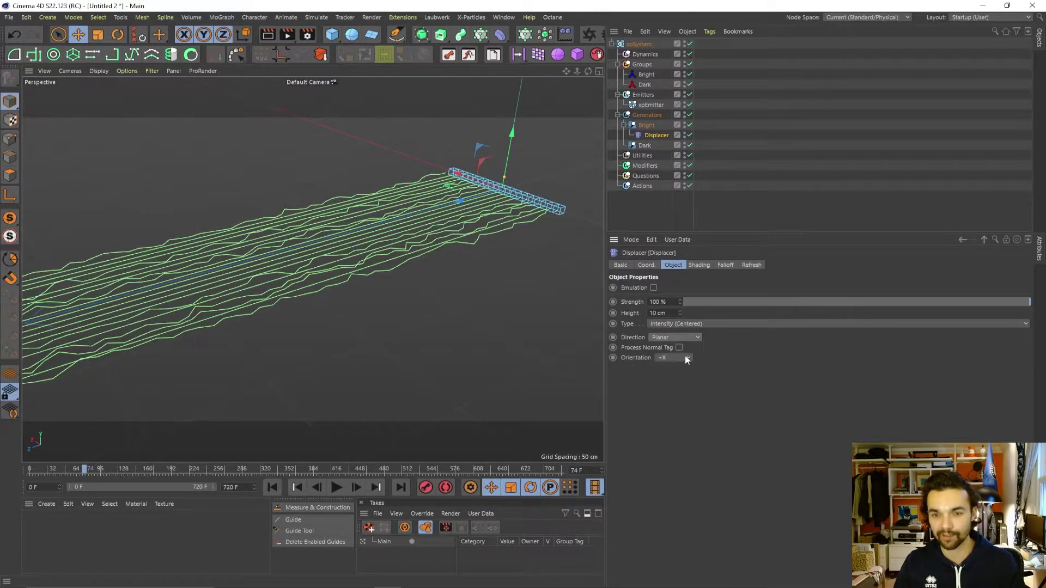
left_click(687, 358)
left_click(674, 391)
- Continue the simulation to frame 123 and examine the planar displacement of the trails from several angles
left_click_drag(415, 301, 376, 229, "alt")
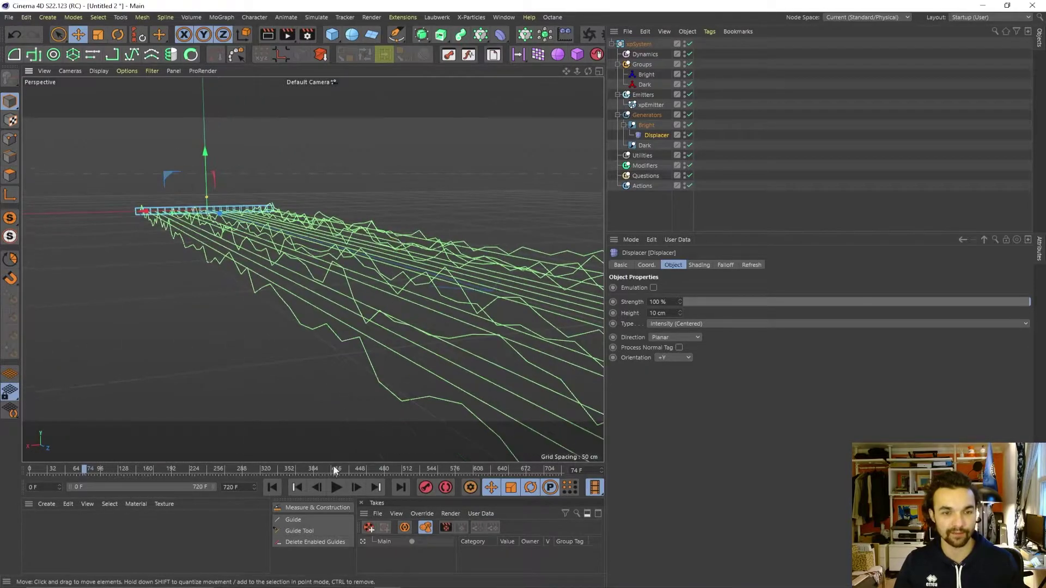
left_click(337, 487)
left_click(339, 488)
left_click_drag(275, 263, 490, 283, "alt")
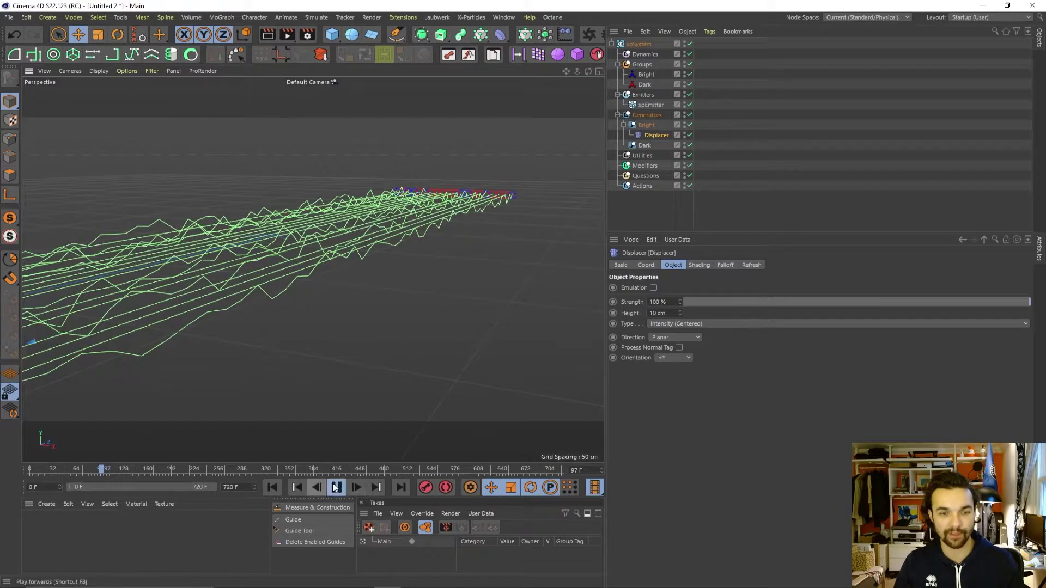
left_click(336, 487)
left_click_drag(313, 271, 467, 352, "alt")
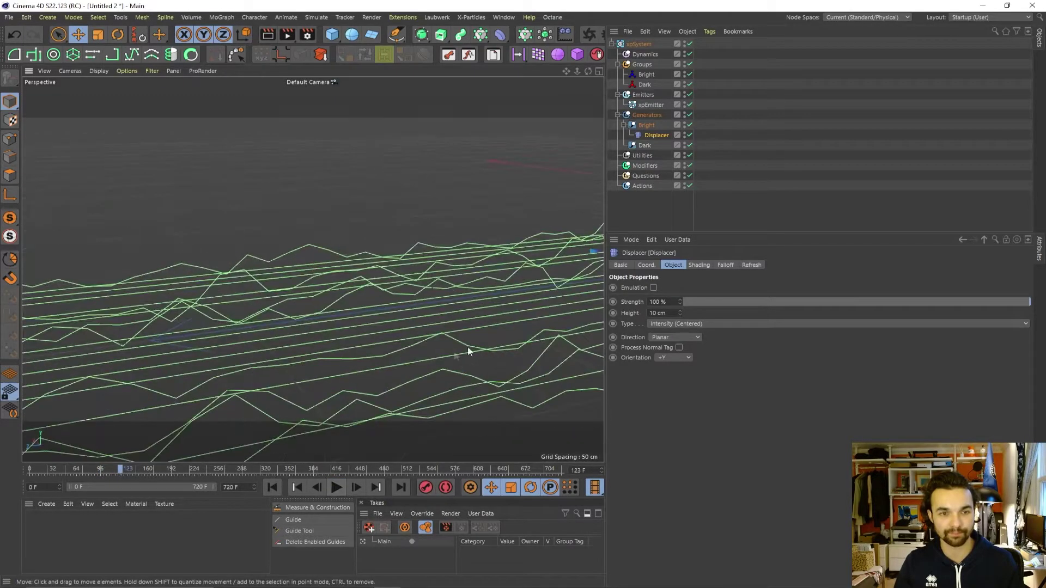
right_click_drag(468, 348, 297, 376, "alt")
left_click_drag(296, 376, 387, 310, "alt")
right_click_drag(387, 309, 321, 293, "alt")
left_click_drag(321, 293, 498, 381, "alt")
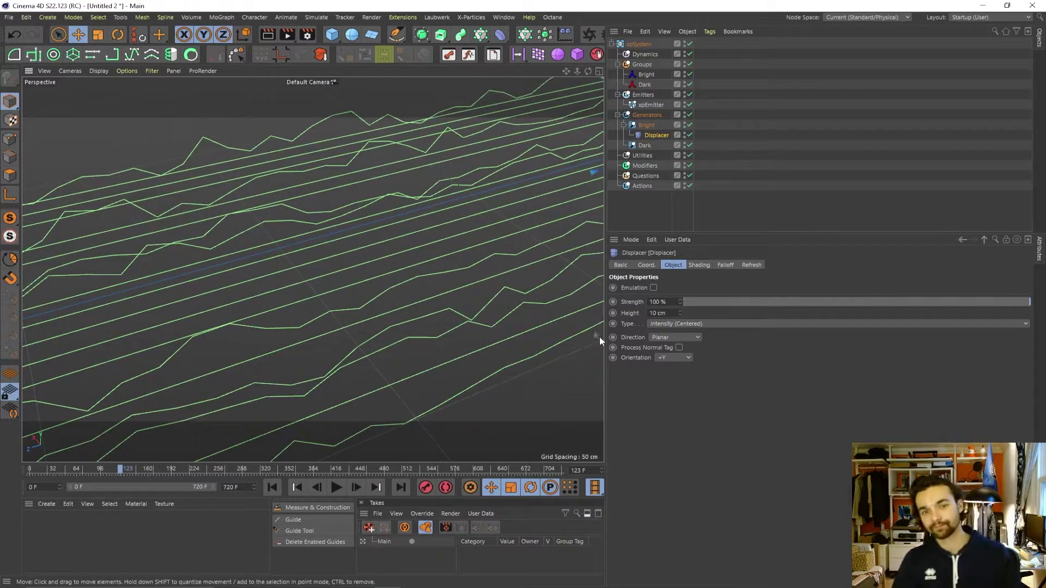
mouse_move(534, 210)
left_mouse_down("alt")
mouse_move(459, 233)
mouse_move(490, 248)
left_mouse_up("alt")
- Open the Displacer's Noise shader settings and change the noise type to Gaseous
left_click(698, 265)
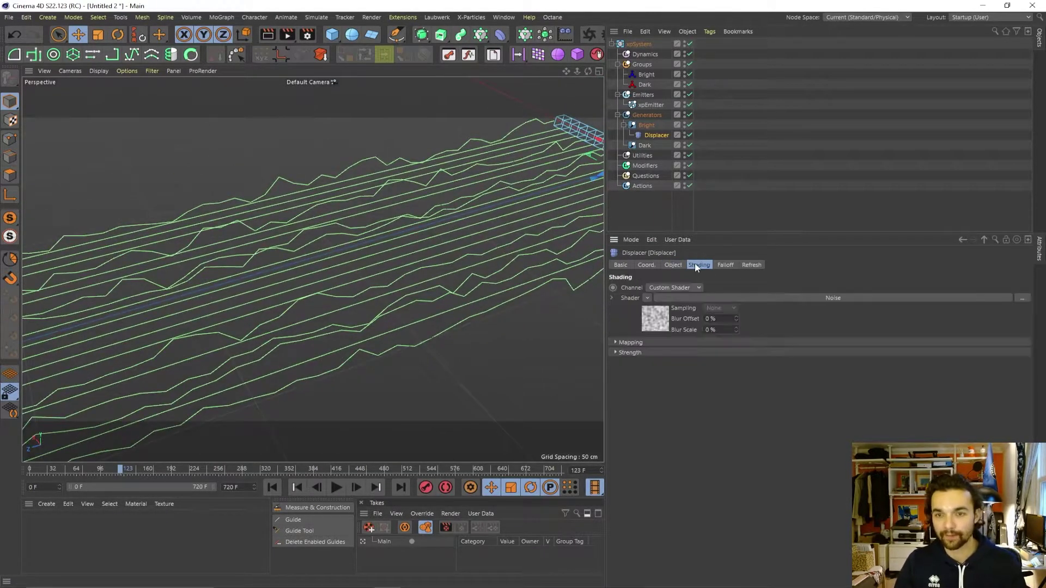
left_click(850, 298)
scroll(301, 316, "down", 3)
scroll(352, 300, "up", 4)
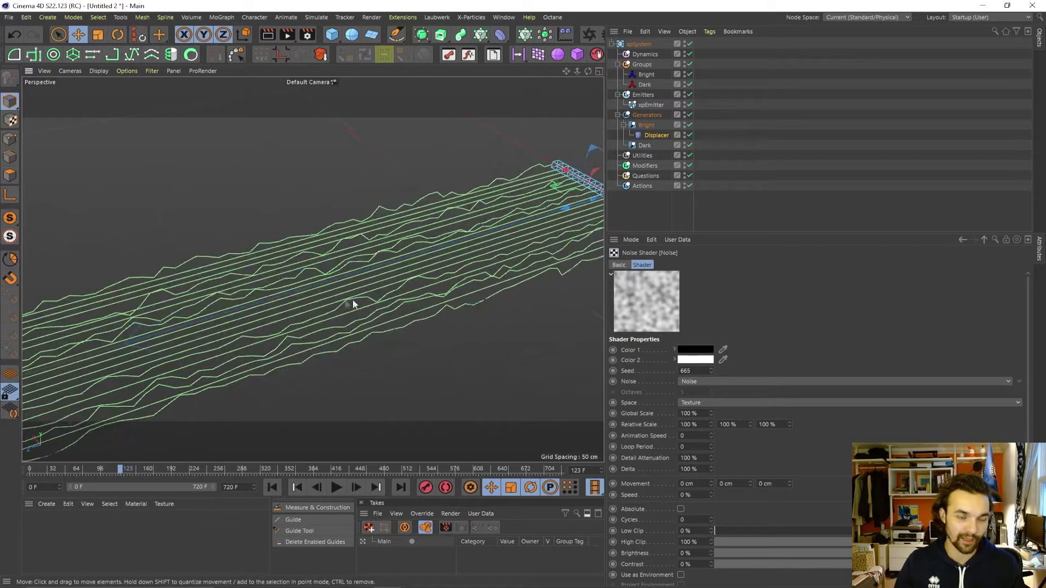
scroll(381, 306, "down", 2)
scroll(484, 291, "up", 4)
scroll(343, 295, "down", 6)
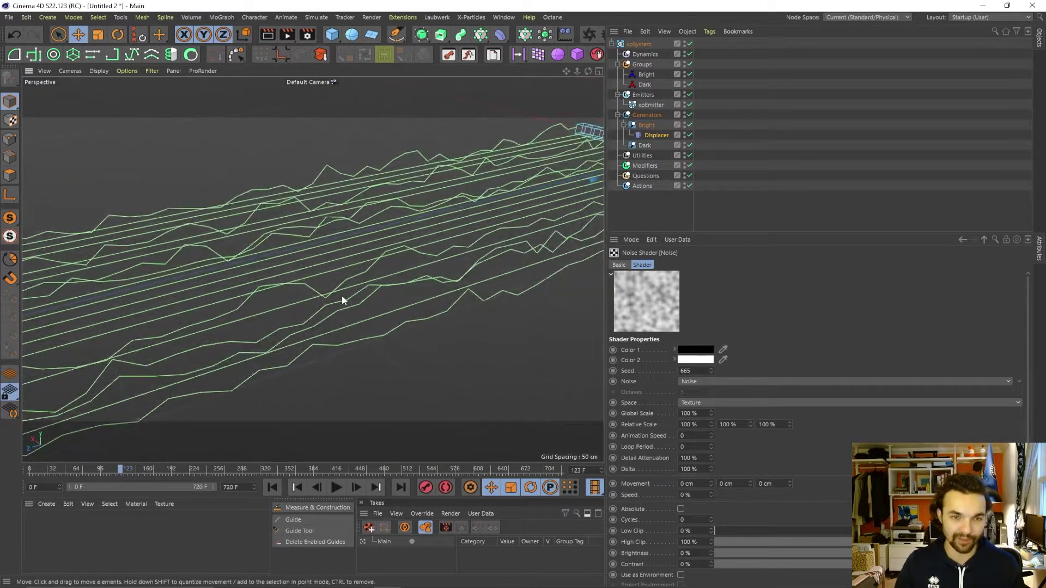
scroll(356, 290, "up", 3)
scroll(391, 260, "down", 3)
left_click_drag(377, 249, 371, 285, "alt")
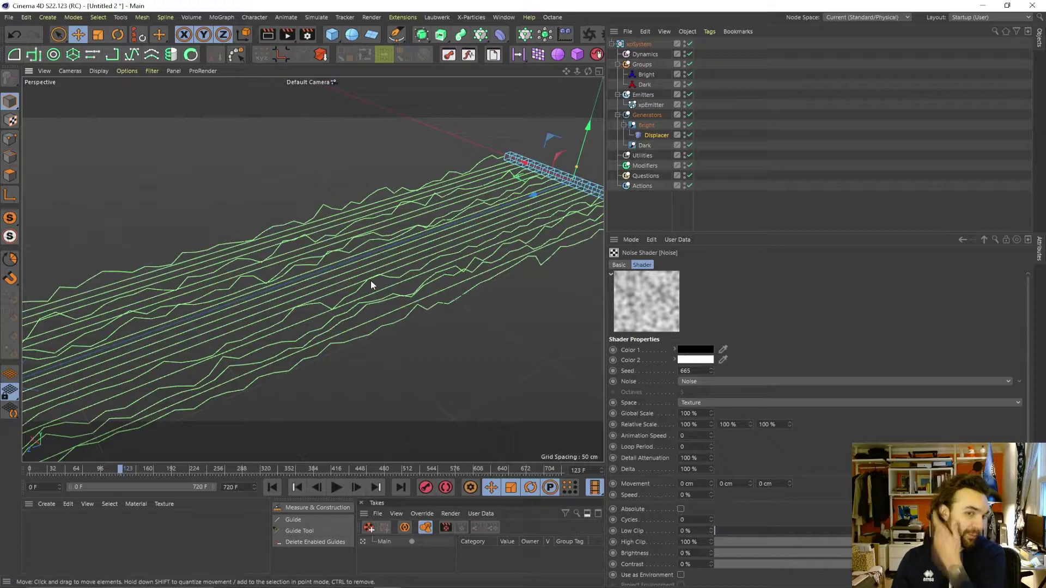
left_click(725, 381)
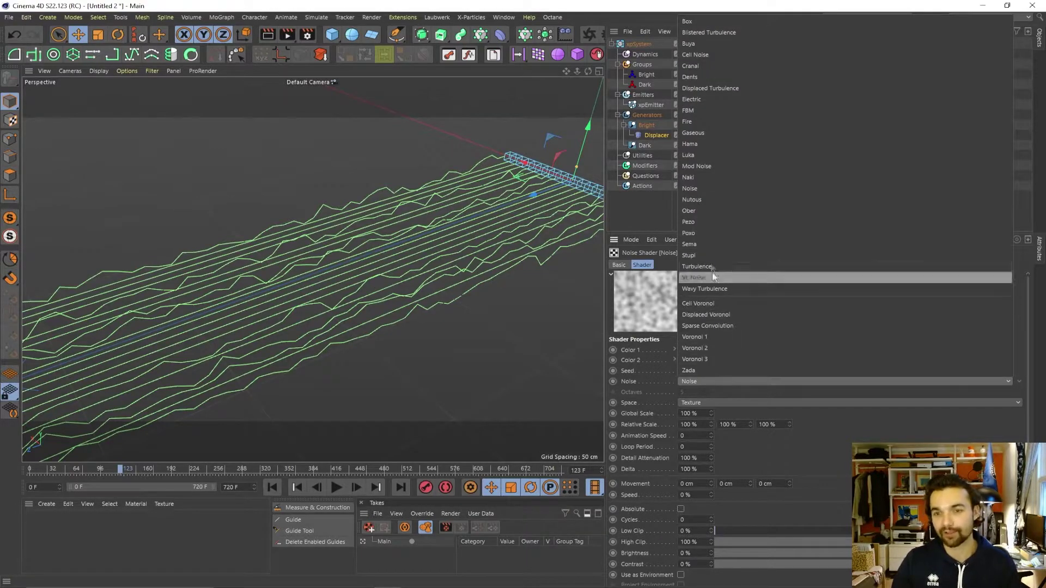
left_click(701, 133)
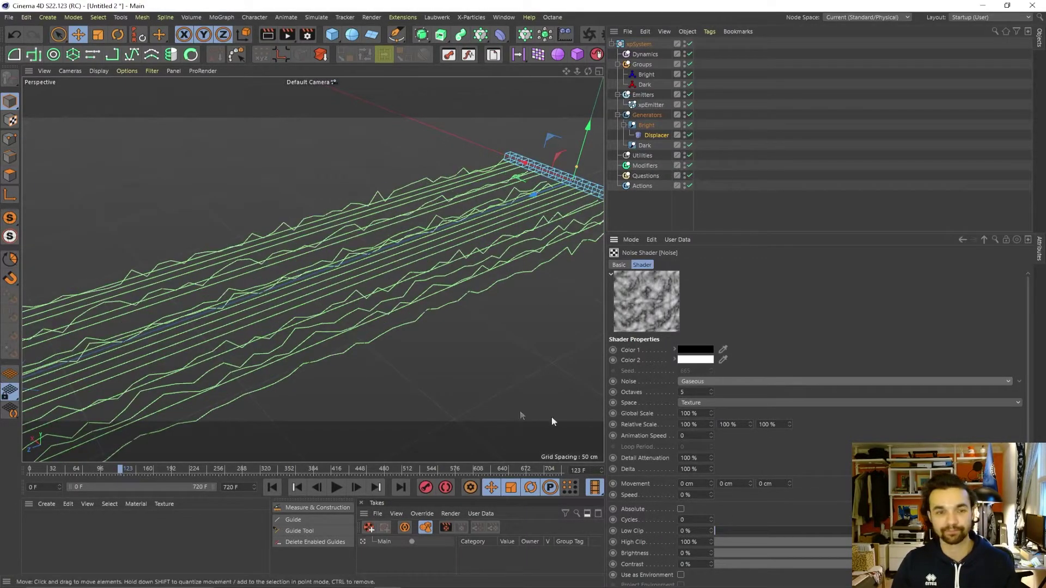
- Set the noise's animation speed to 0.2 and animate the shader preview to judge the motion
left_click(707, 436)
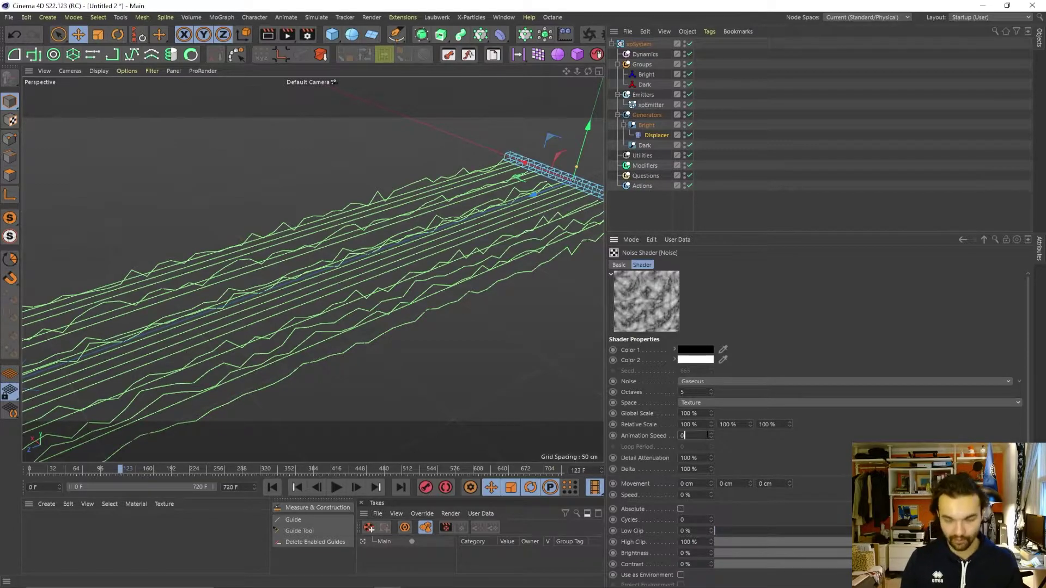
type("0.2")
key("Return")
left_click_drag(336, 268, 287, 314, "alt")
right_click(654, 312)
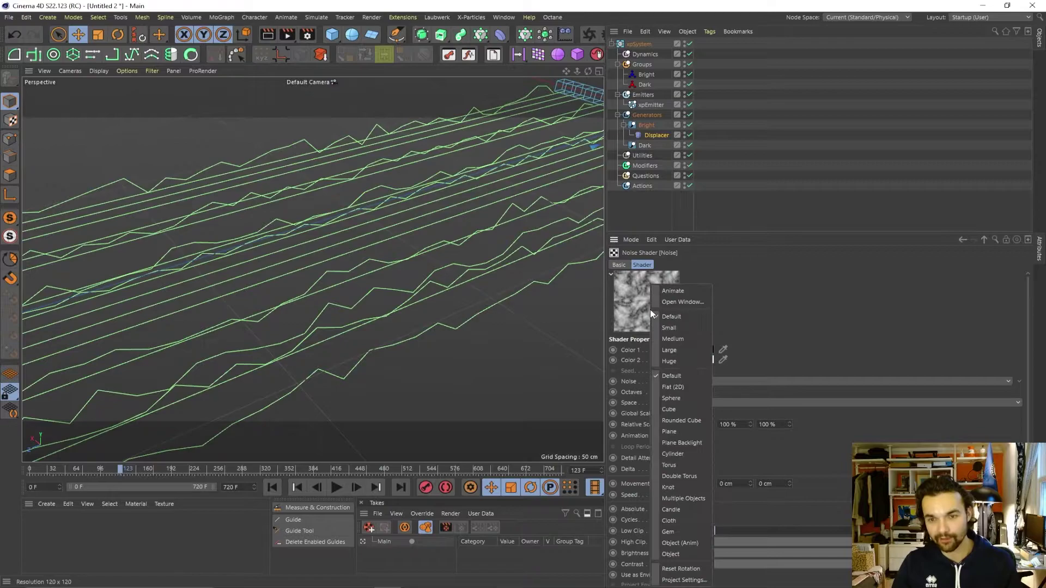
left_click(669, 291)
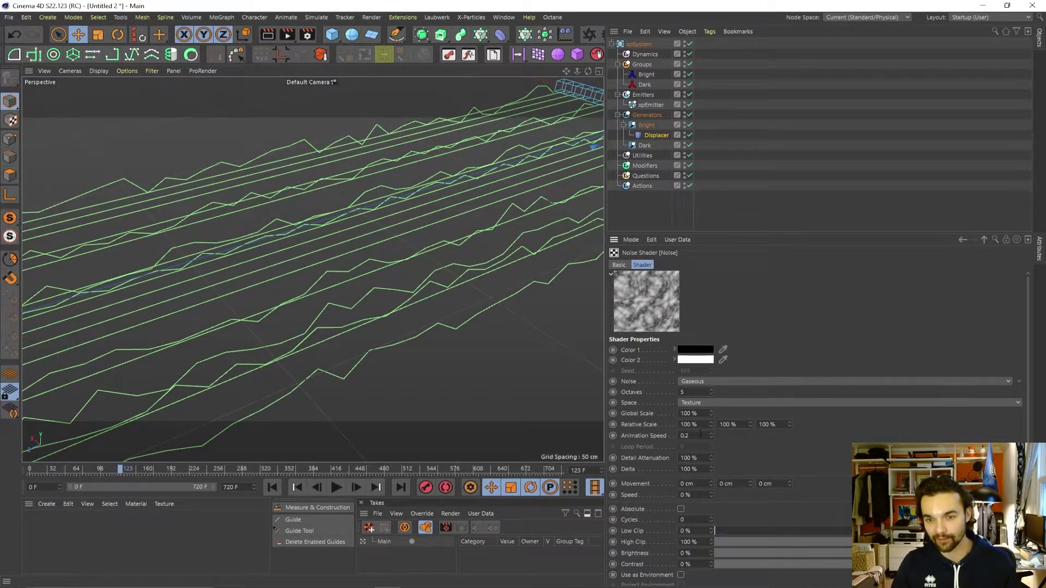
- Raise the noise's animation speed to 1 and animate the shader preview again
type("1")
key("Return")
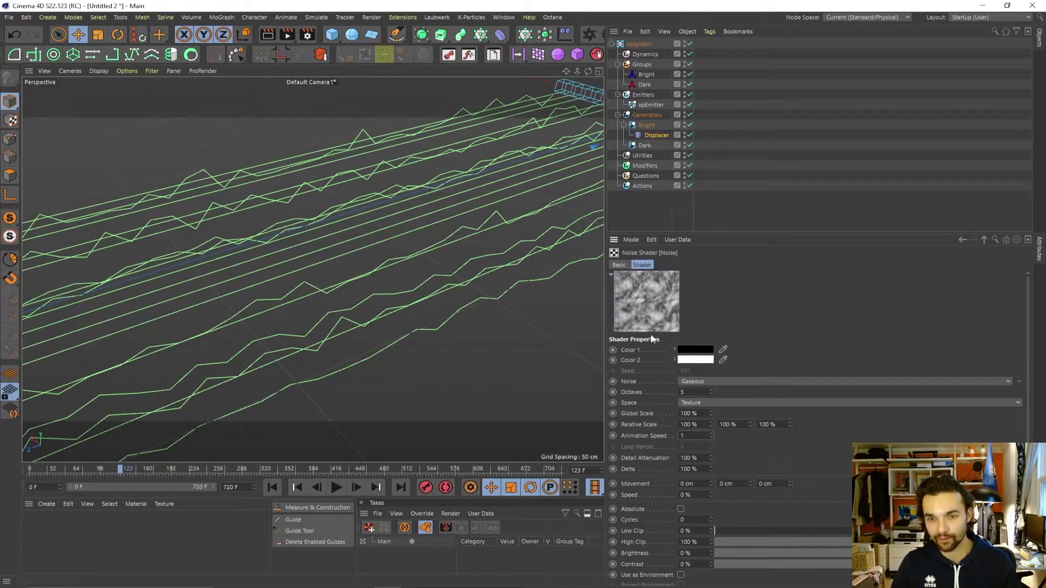
right_click(666, 295)
left_click(683, 290)
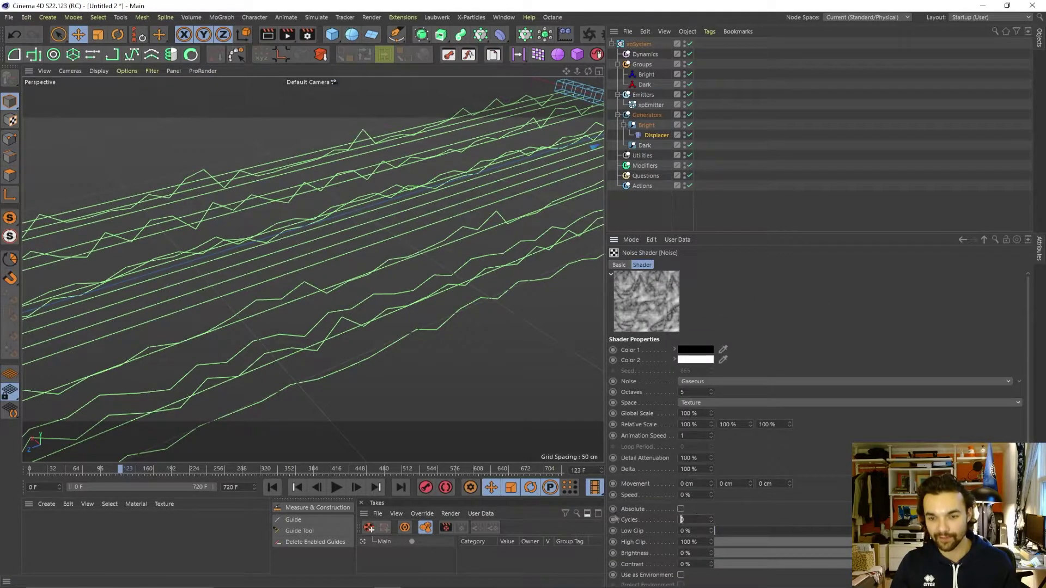
- Try several Cycles values for the noise, such as 0.6 and 1.5, to compare how they distort the trails
type("1.2")
key("Return")
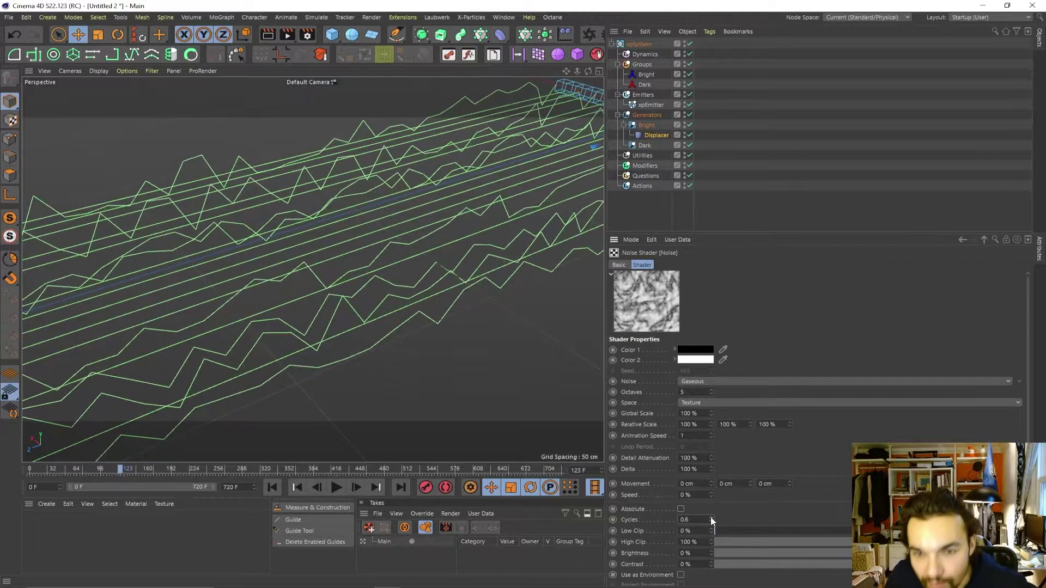
left_click(711, 518)
left_click(711, 518)
left_click(711, 518)
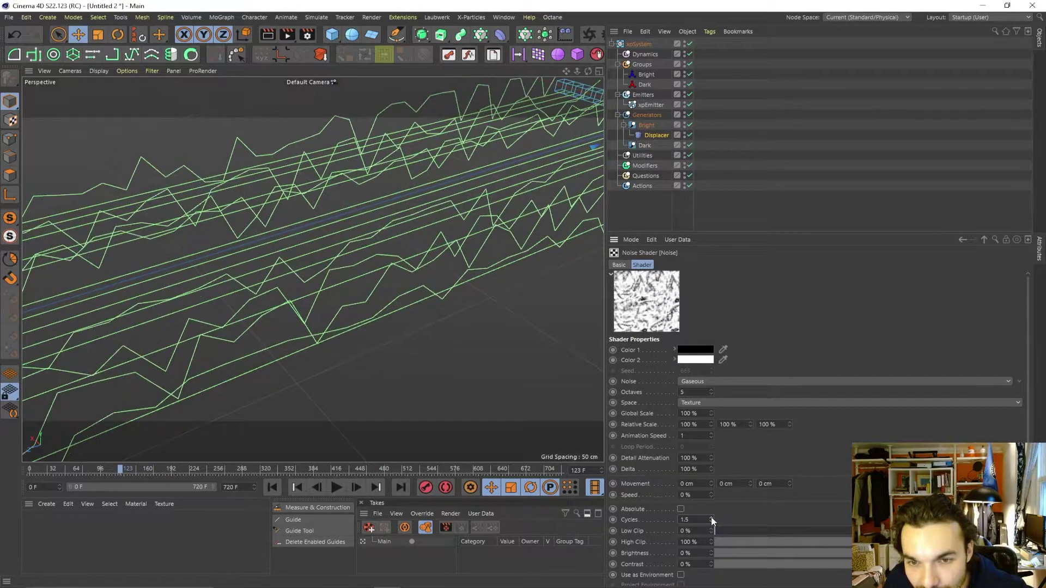
left_click(711, 518)
left_click(711, 518)
left_click(711, 518)
left_click(711, 518)
left_click(712, 518)
left_click_drag(711, 520, 712, 524)
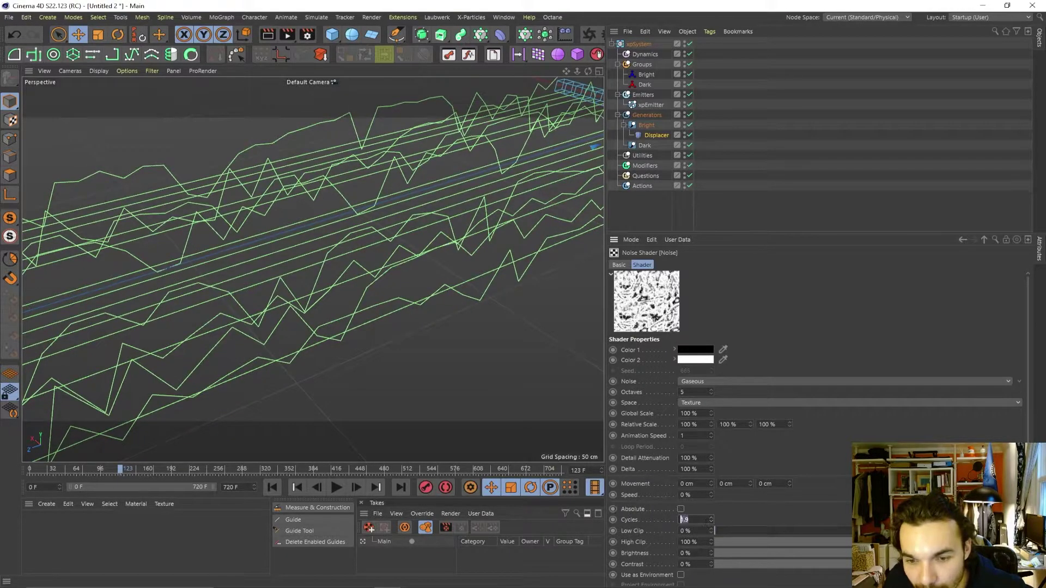
- Set the noise's Cycles to 2 and its Global Scale to 500%
type("2")
key("Return")
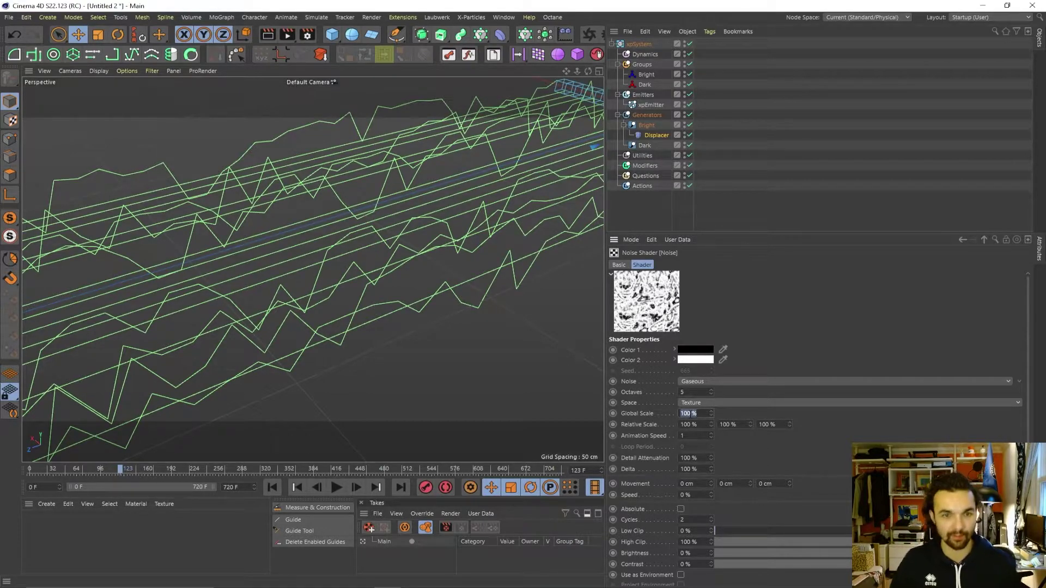
type("500")
key("Return")
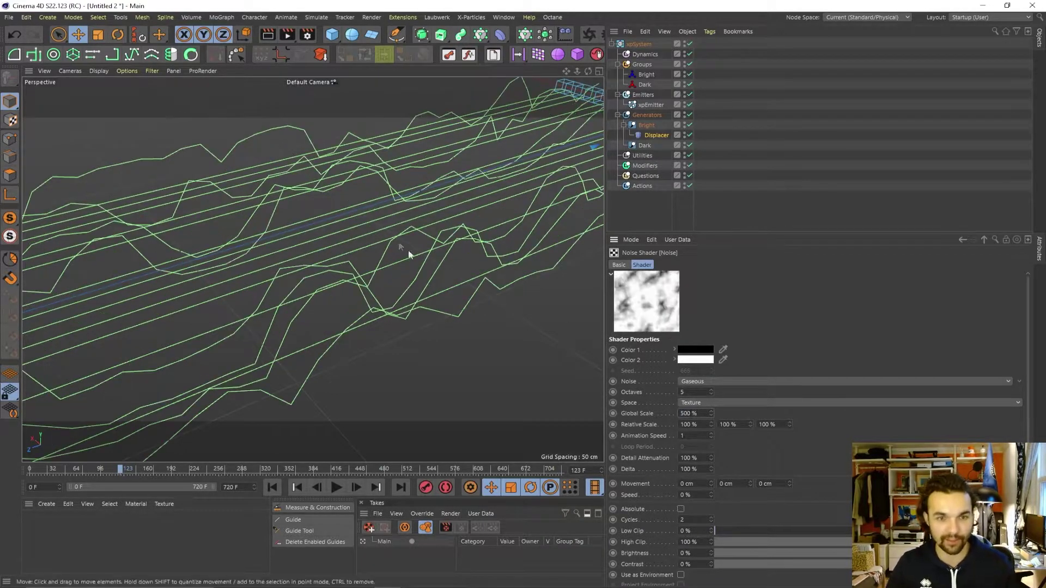
- Play the simulation to frame 264 and examine the displaced trails from several angles
right_click_drag(407, 249, 305, 238, "alt")
right_click_drag(299, 236, 392, 229, "alt")
left_click_drag(374, 257, 310, 271, "alt")
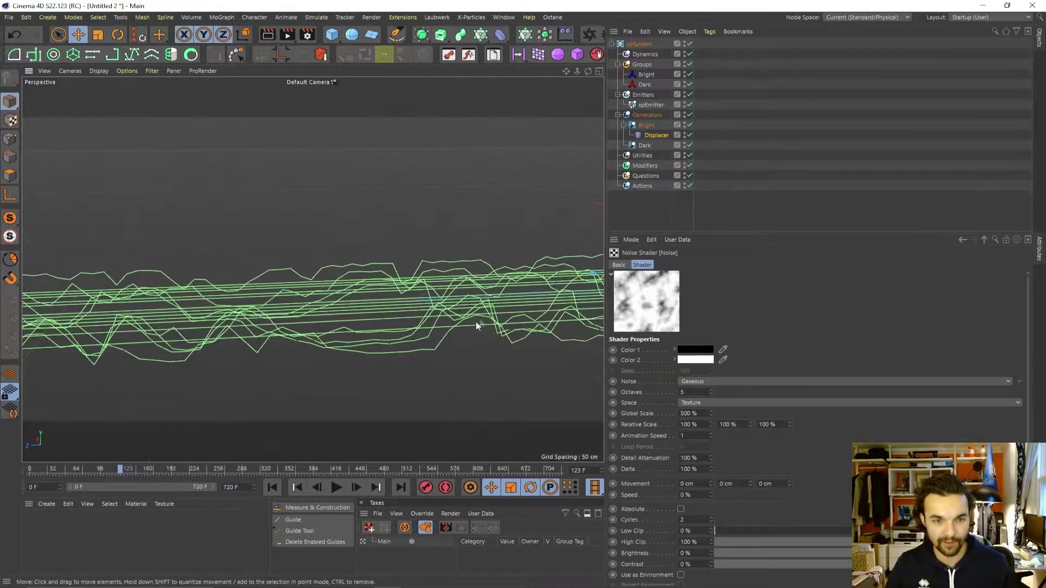
left_click_drag(308, 360, 416, 496, "alt")
left_click(346, 489)
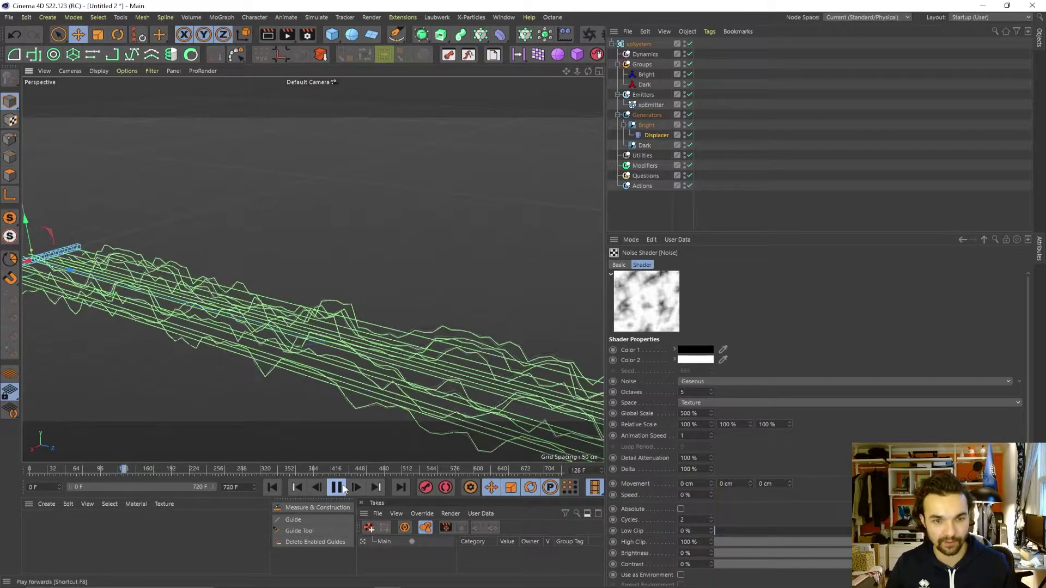
left_click_drag(309, 330, 324, 397, "alt")
left_click(334, 488)
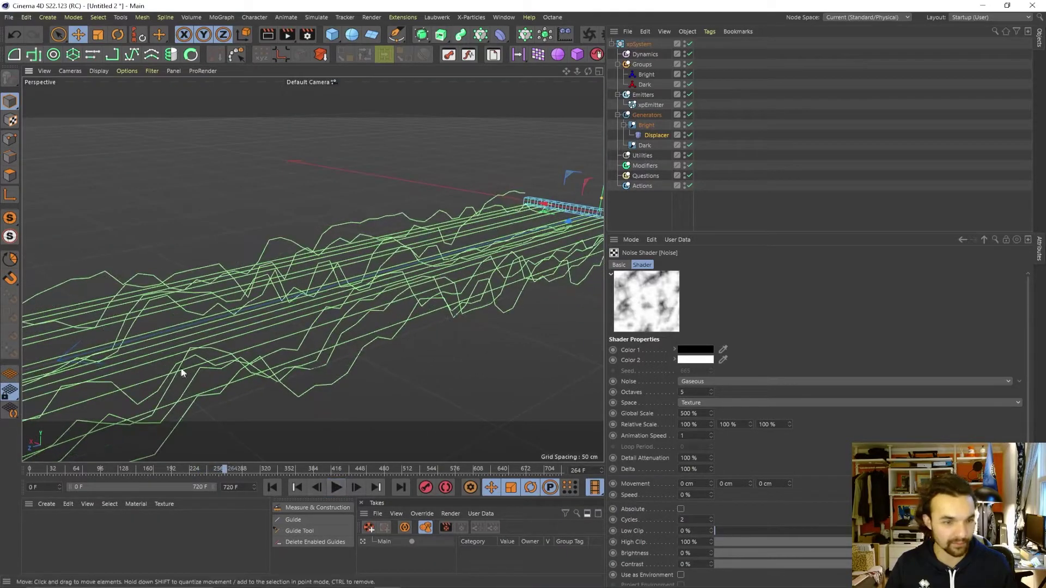
- Set the Bright trail's spline type to Bezier with Natural intermediate points to smooth the displaced lines
left_click(646, 125)
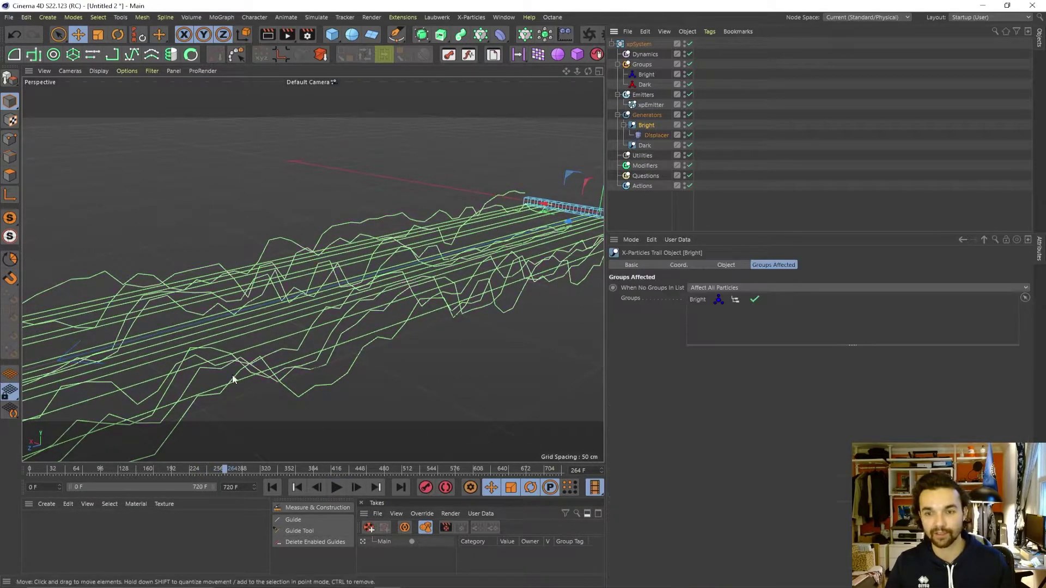
left_click_drag(213, 181, 182, 230, "alt")
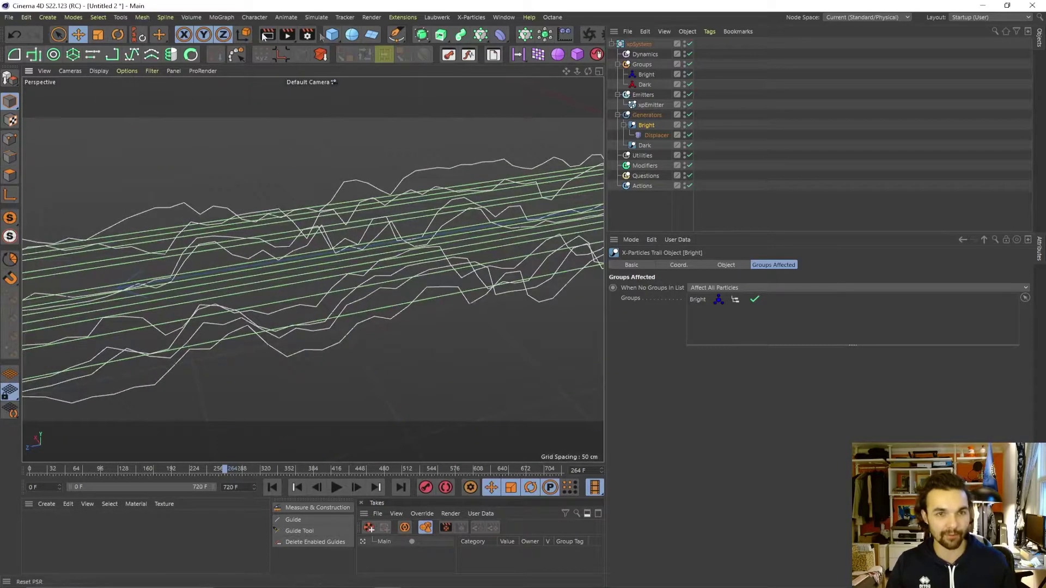
left_click(726, 265)
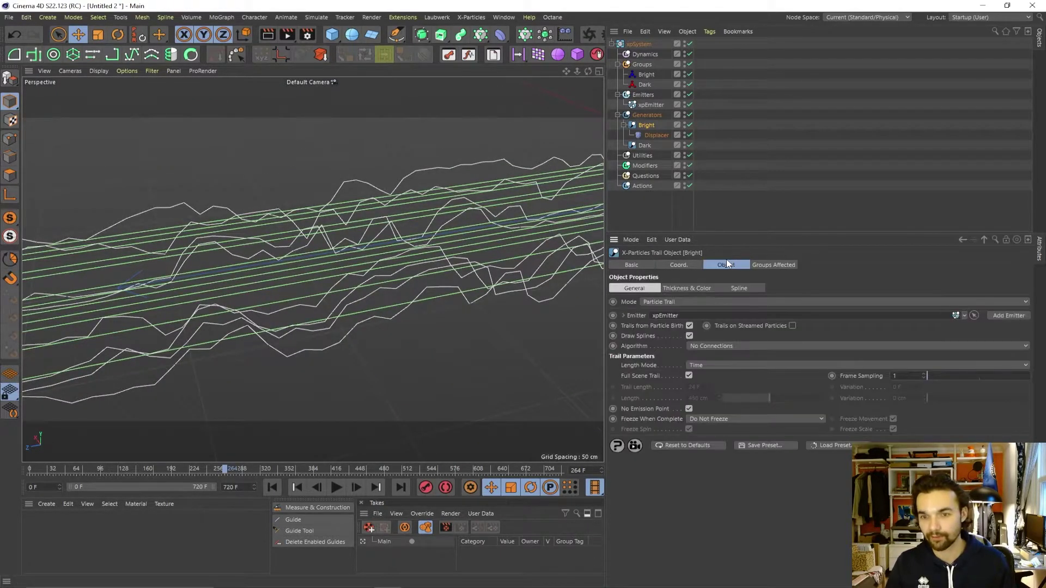
left_click(738, 290)
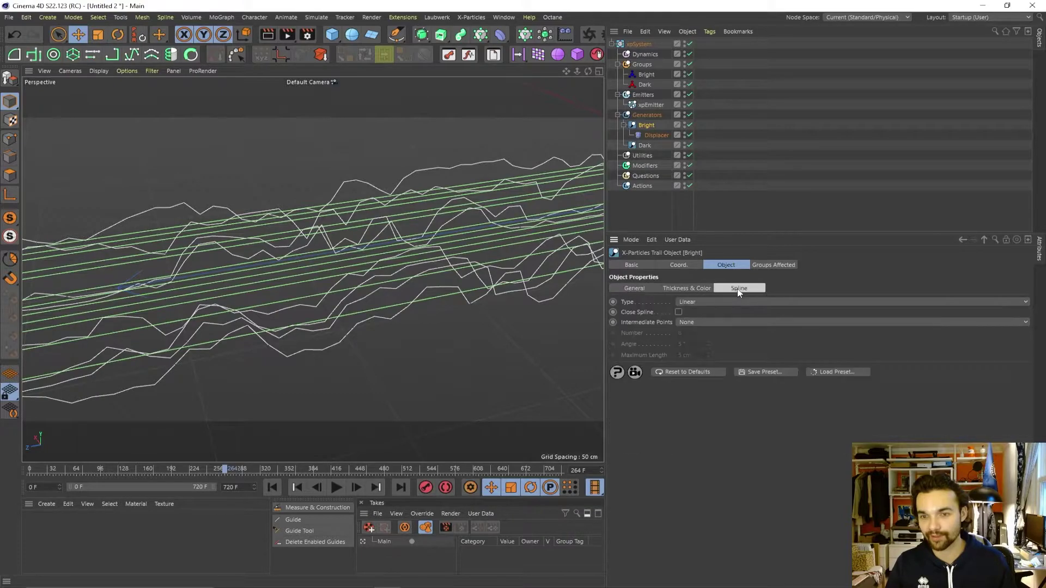
left_click(695, 303)
left_click(732, 357)
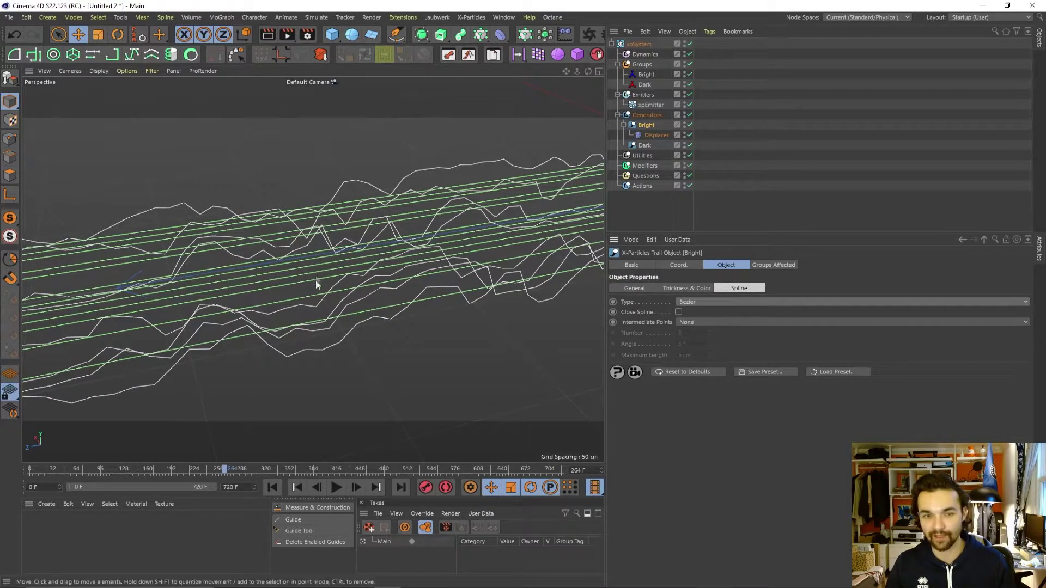
left_click(694, 322)
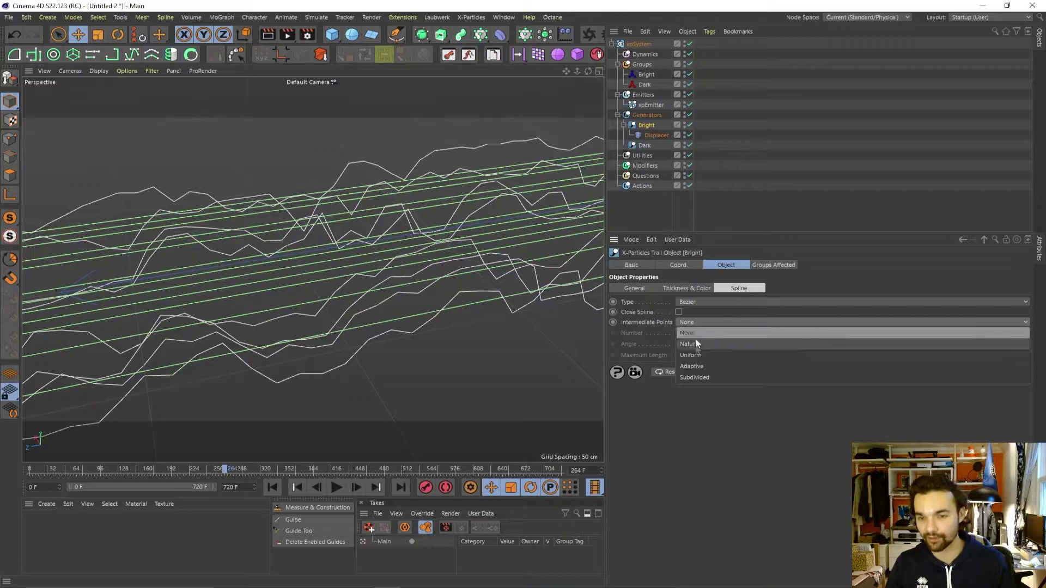
left_click(714, 344)
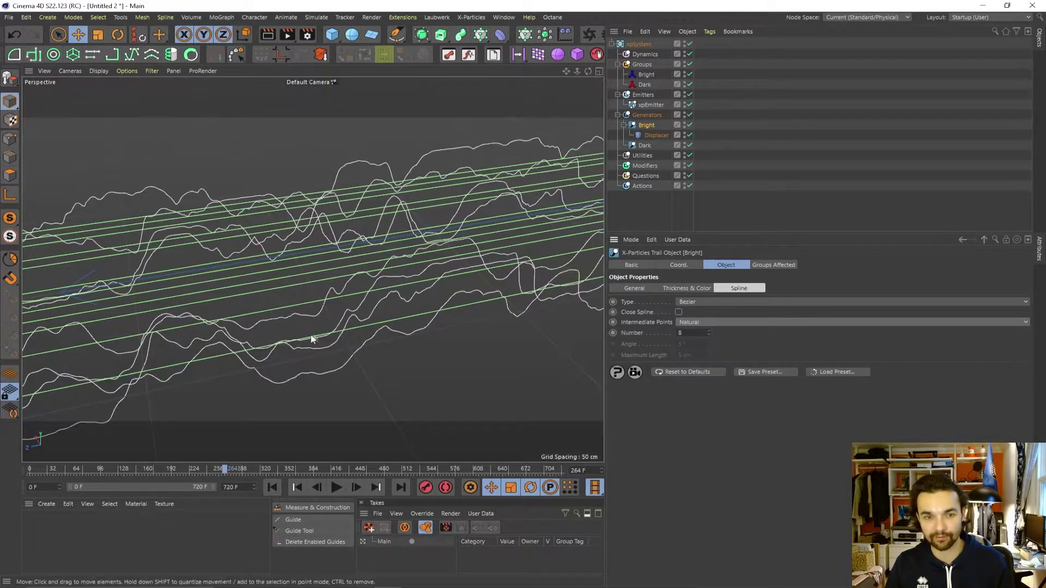
left_click_drag(313, 338, 298, 210, "alt")
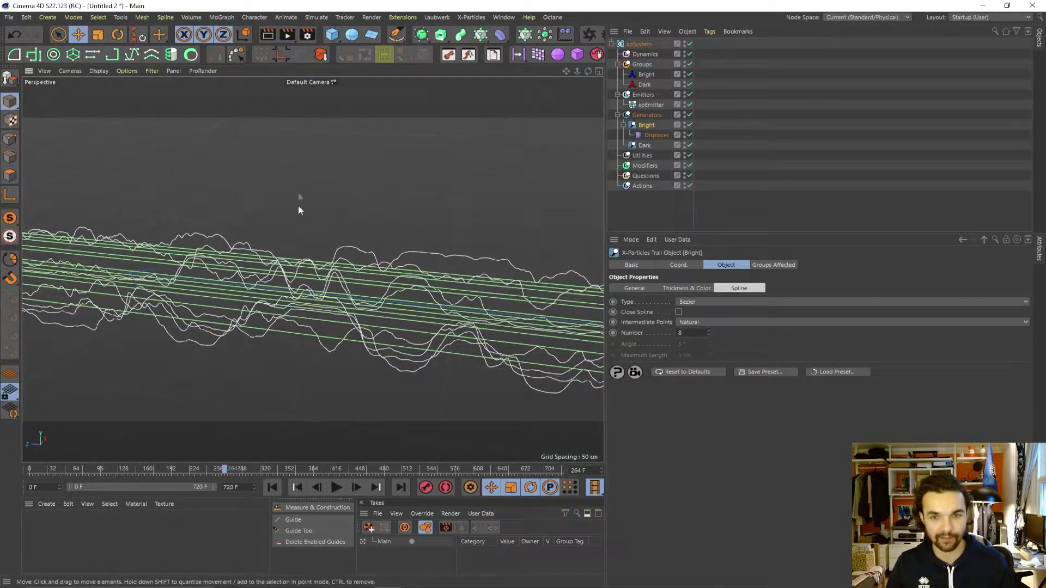
- Reopen the Displacer's Noise shader and raise its Global Scale to 1500%
left_click(674, 135)
left_click(788, 390)
left_click_drag(436, 311, 534, 337, "alt")
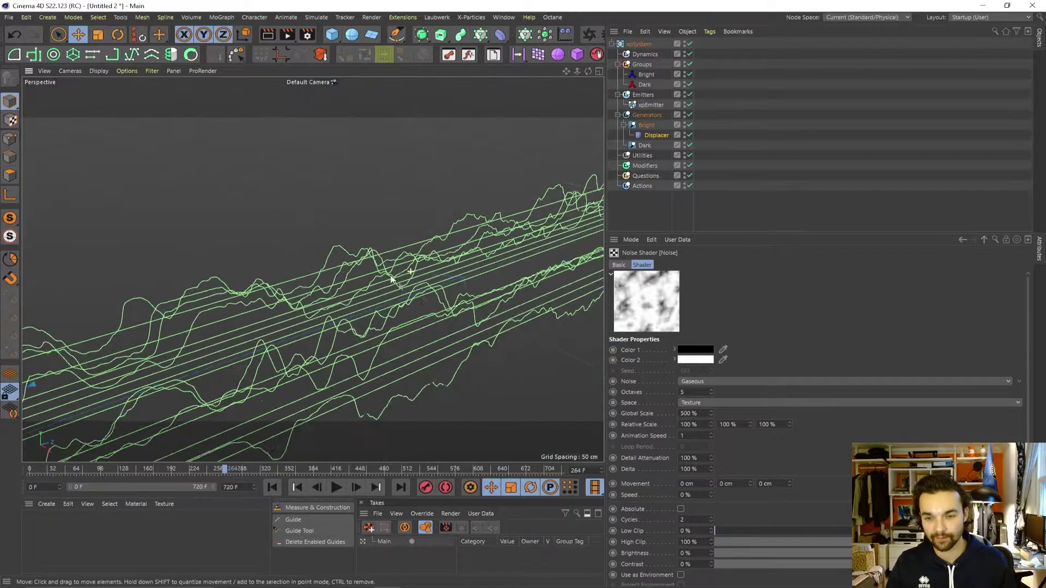
left_click_drag(711, 412, 711, 229)
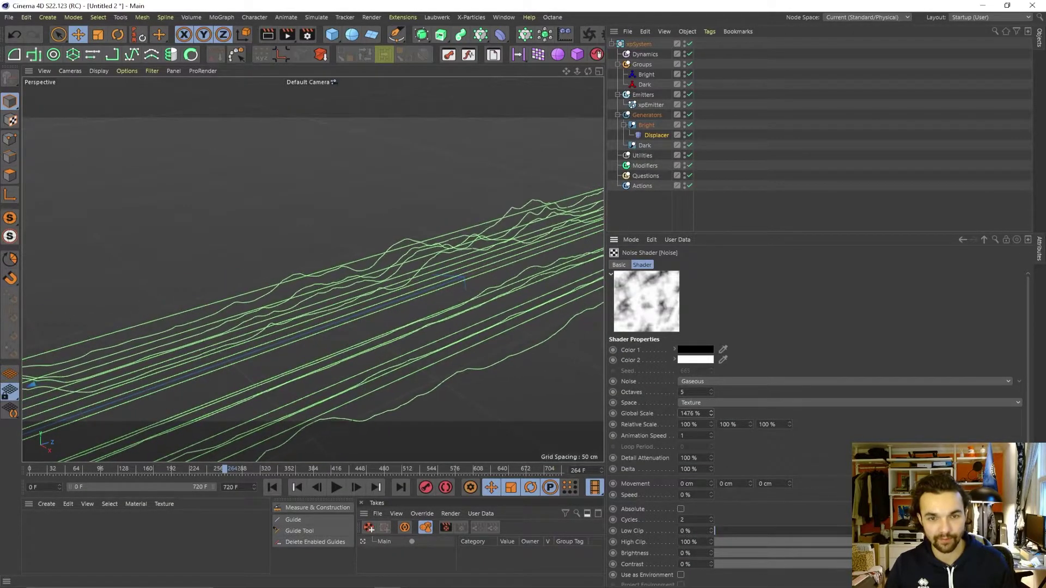
left_click(700, 413)
key("Return")
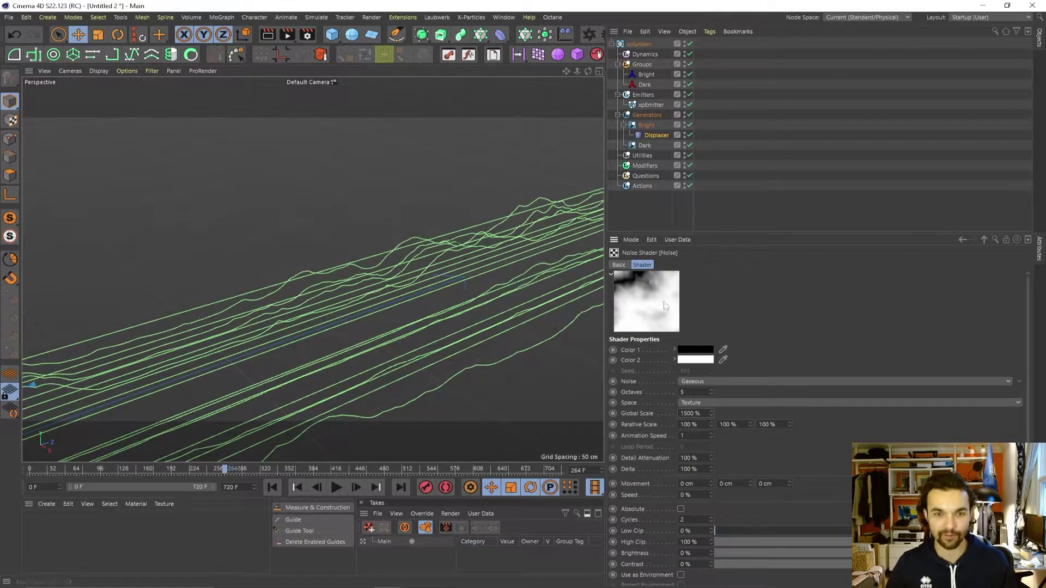
- Play the simulation and lower the noise's animation speed to 0.2 while it runs
left_click_drag(349, 147, 380, 450, "alt")
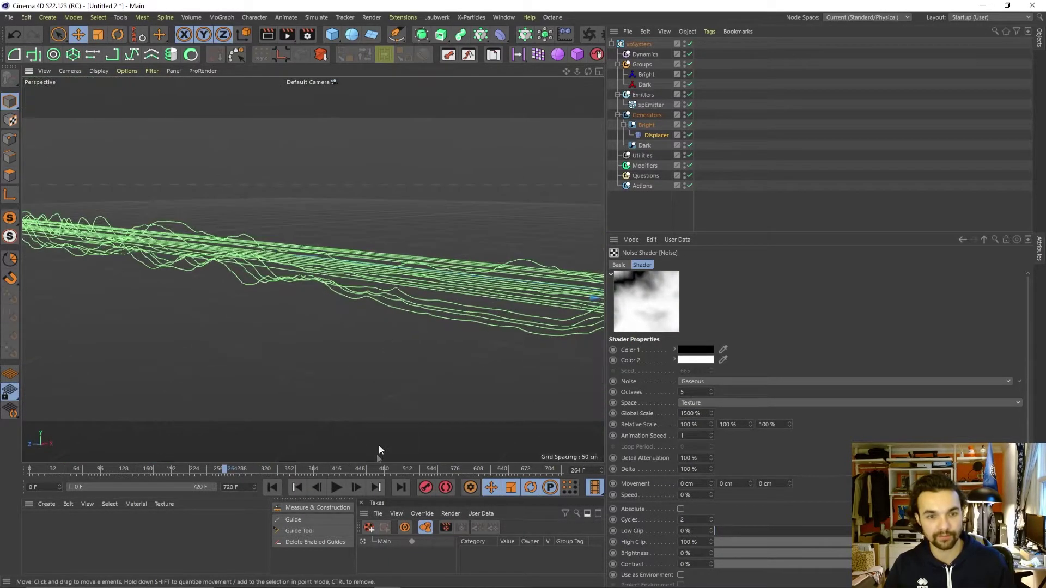
left_click(334, 489)
left_click_drag(347, 351, 267, 323, "alt")
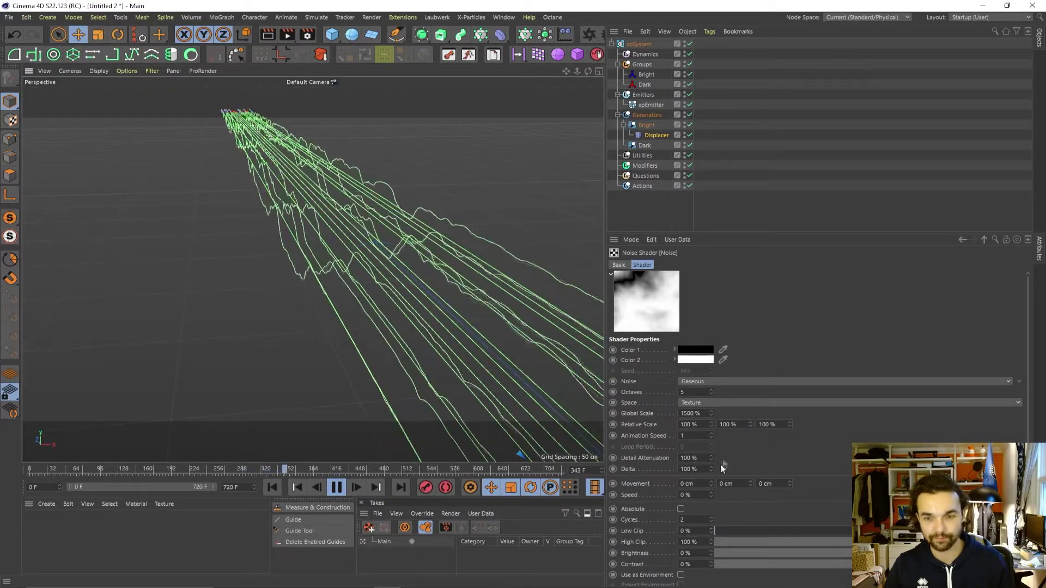
type("0.2")
key("Return")
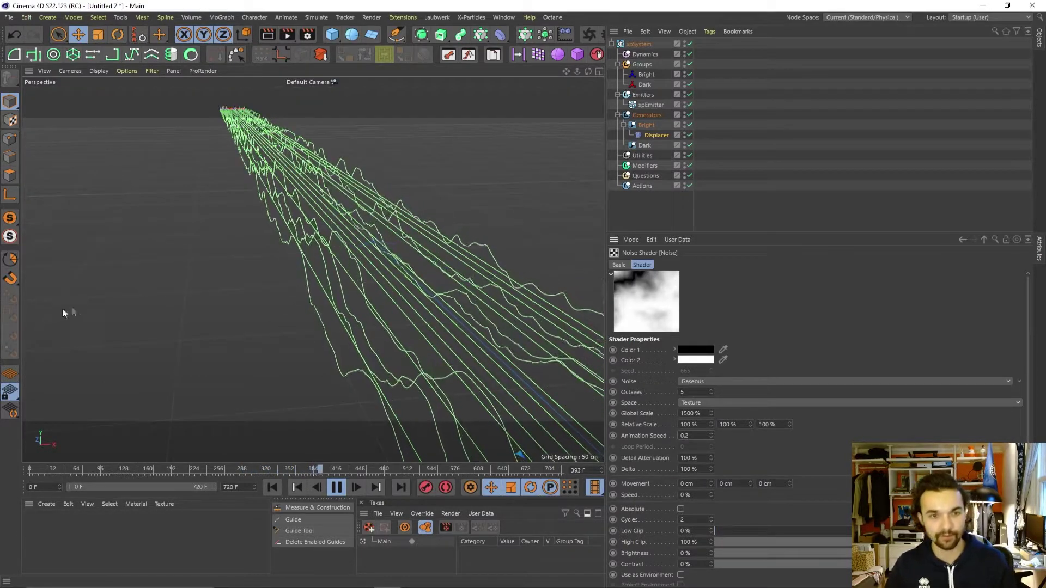
left_click_drag(321, 288, 479, 285, "alt")
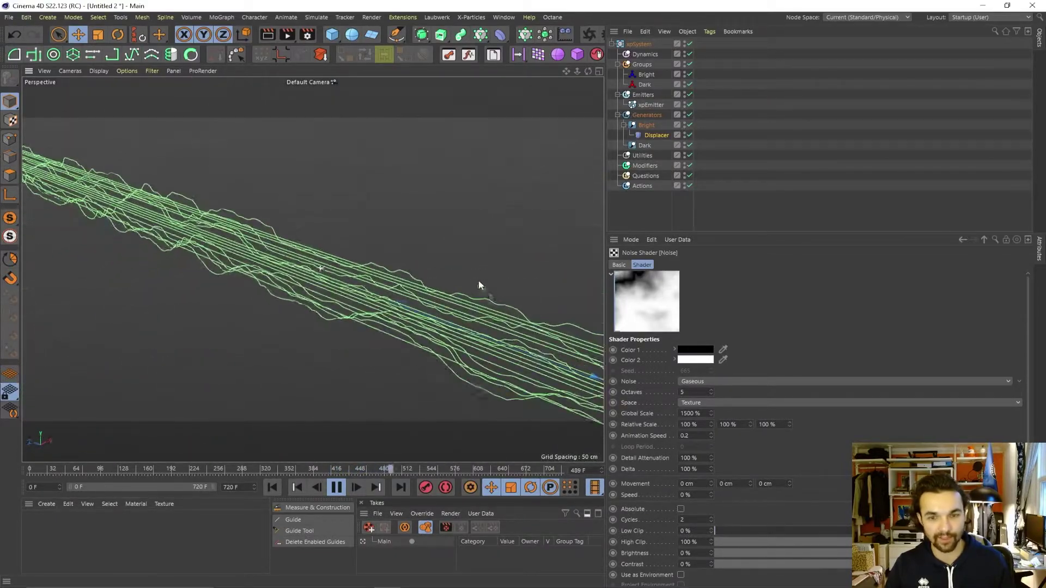
- Raise the noise's Global Scale to 2500% and stop the playback at frame 599
left_click_drag(684, 413, 679, 414)
type("2")
key("Return")
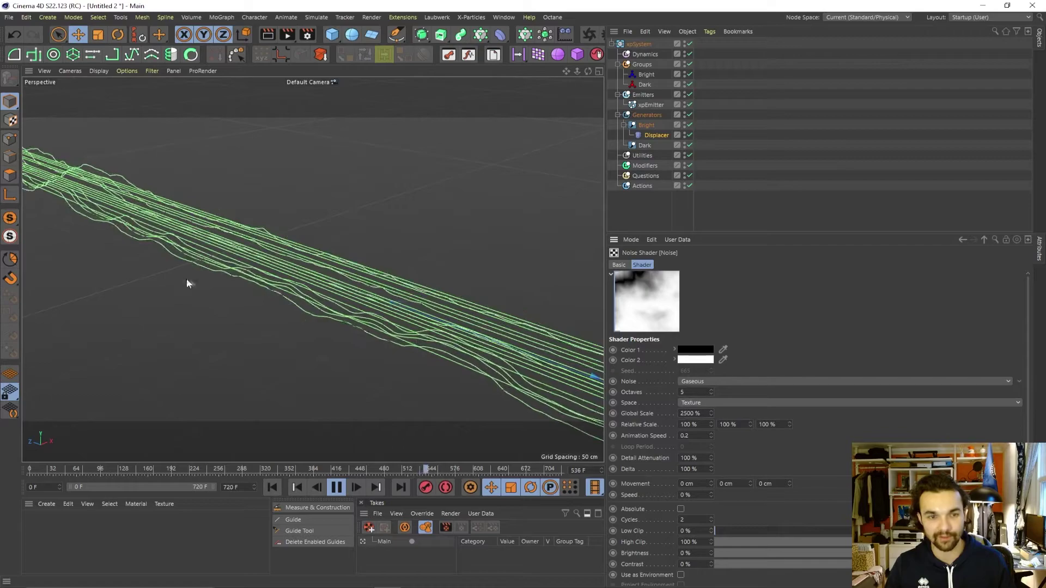
left_click_drag(187, 279, 332, 266, "alt")
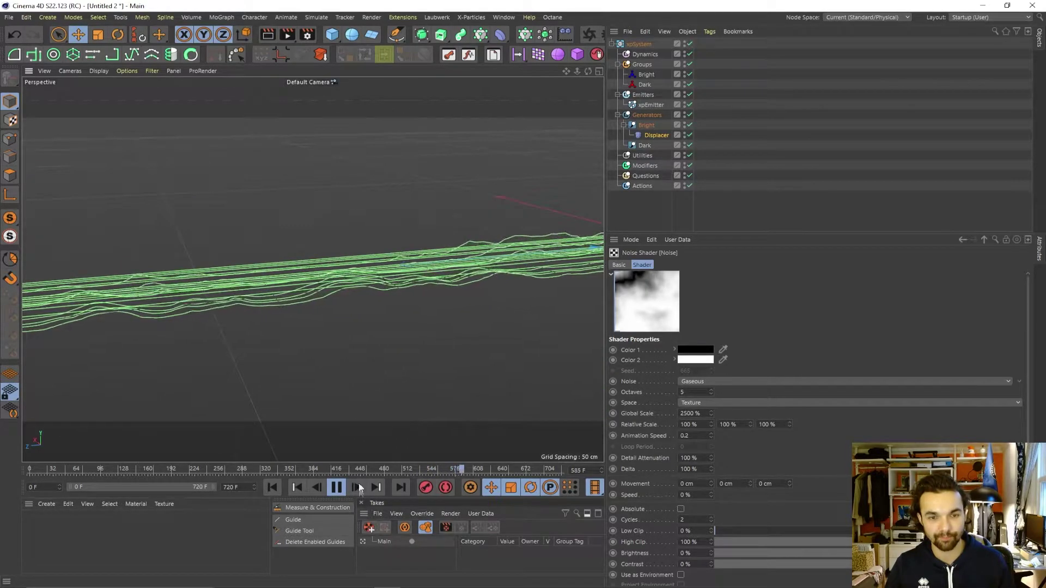
left_click(337, 487)
left_click_drag(253, 251, 286, 272, "alt")
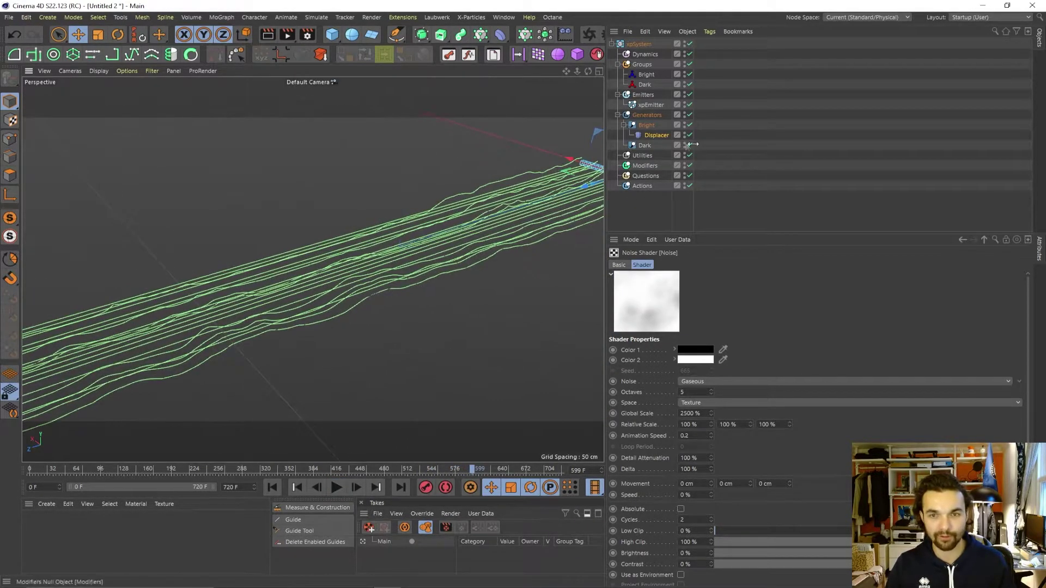
- Set the Displacer's height to 50 cm and play the simulation to judge the stronger displacement
left_click(658, 136)
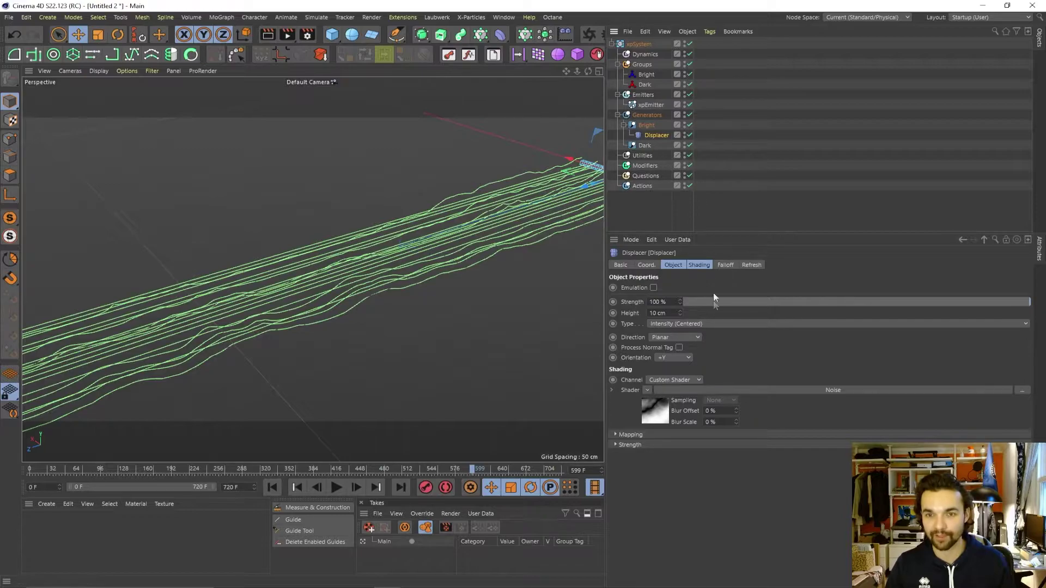
left_click(684, 266)
left_click_drag(680, 313, 2, 271)
key("Return")
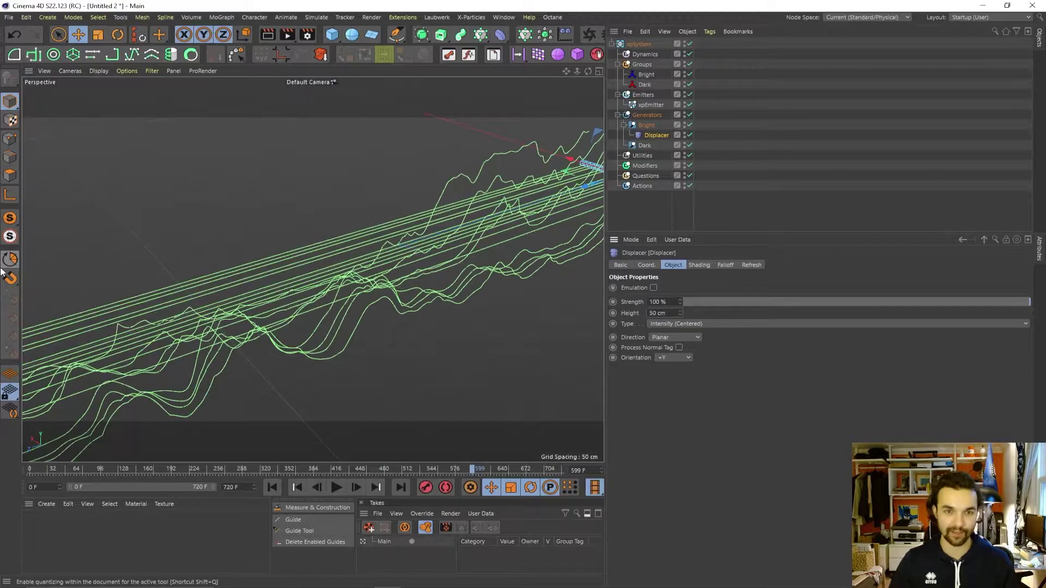
left_click_drag(305, 243, 469, 252, "alt")
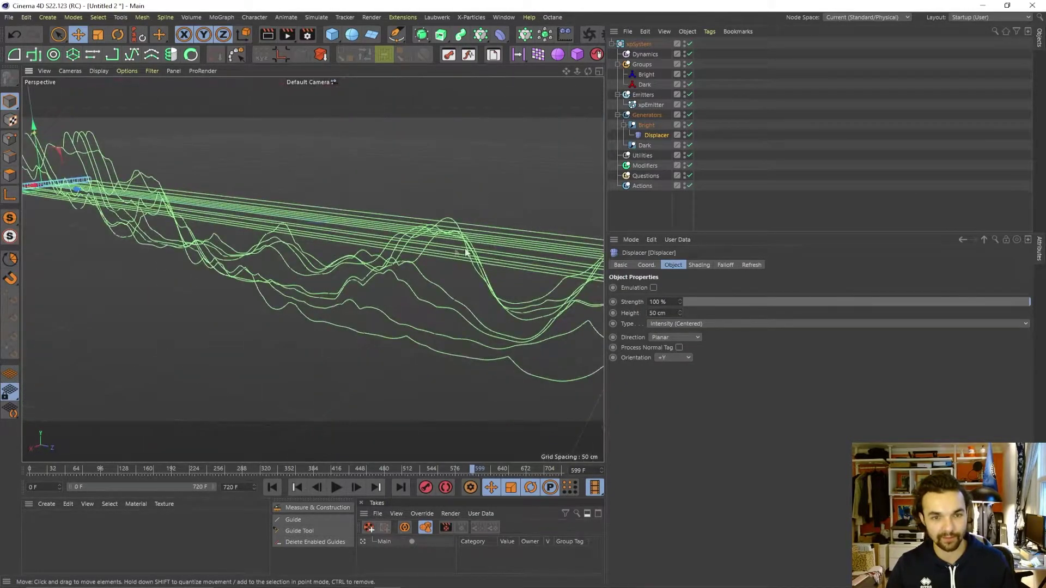
right_click_drag(468, 253, 357, 335, "alt")
left_click(335, 488)
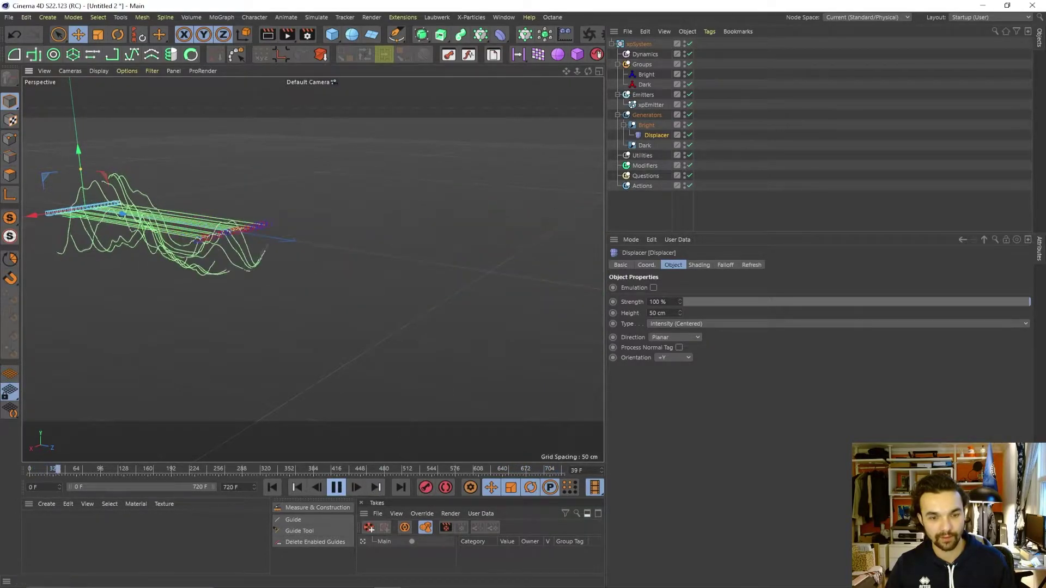
- Switch to the browser, examine the line movement in the "Sine Waves in Motion" reference video, and return to Cinema 4D
key("alt+Tab")
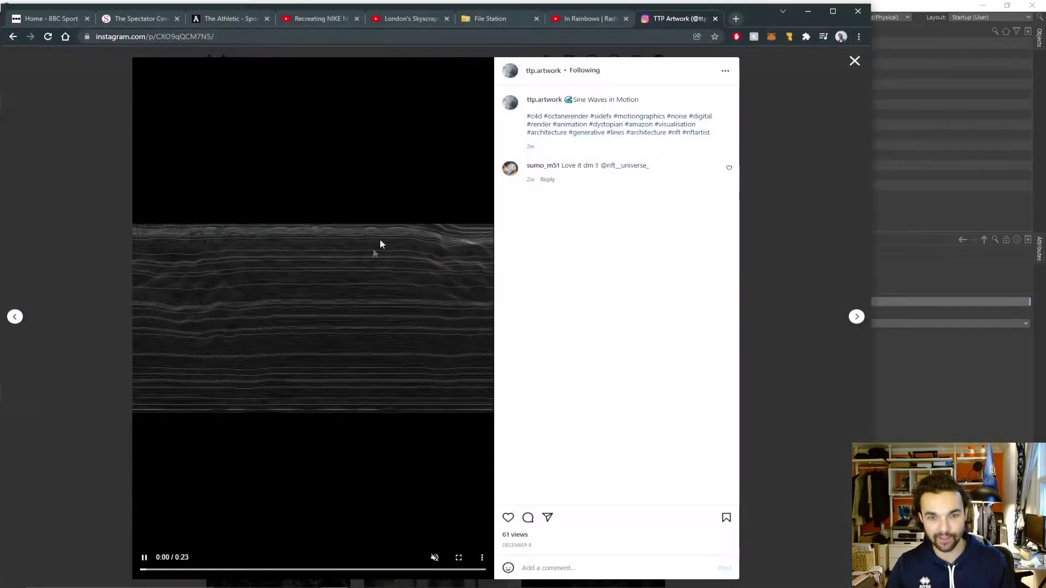
left_click(305, 569)
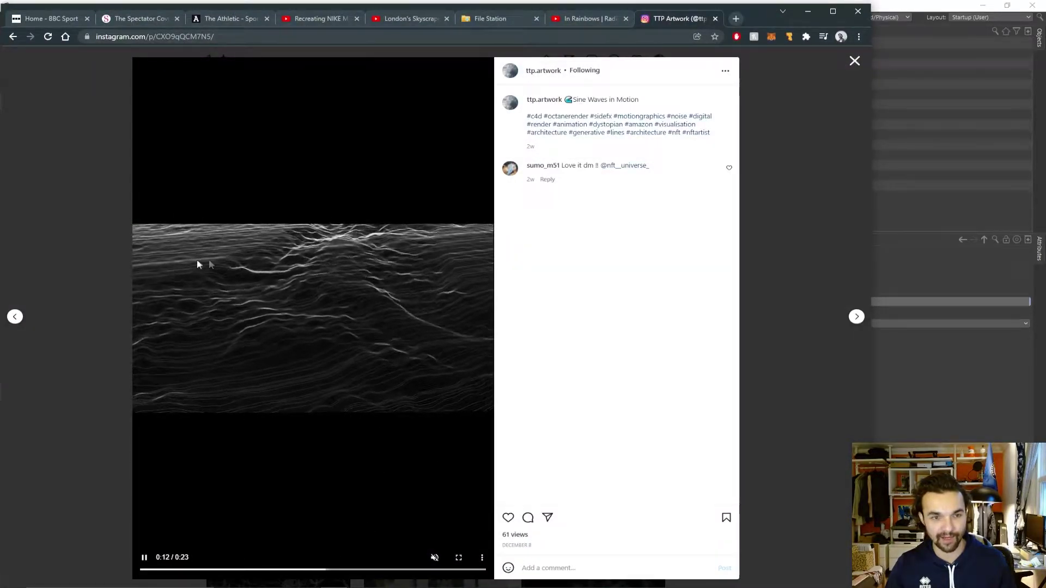
left_click(144, 557)
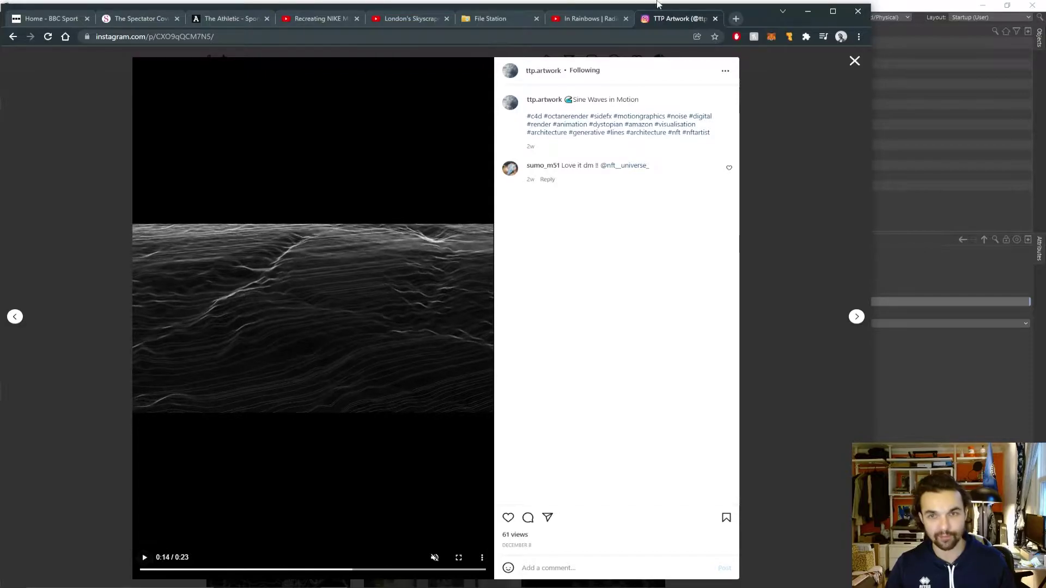
left_click(926, 4)
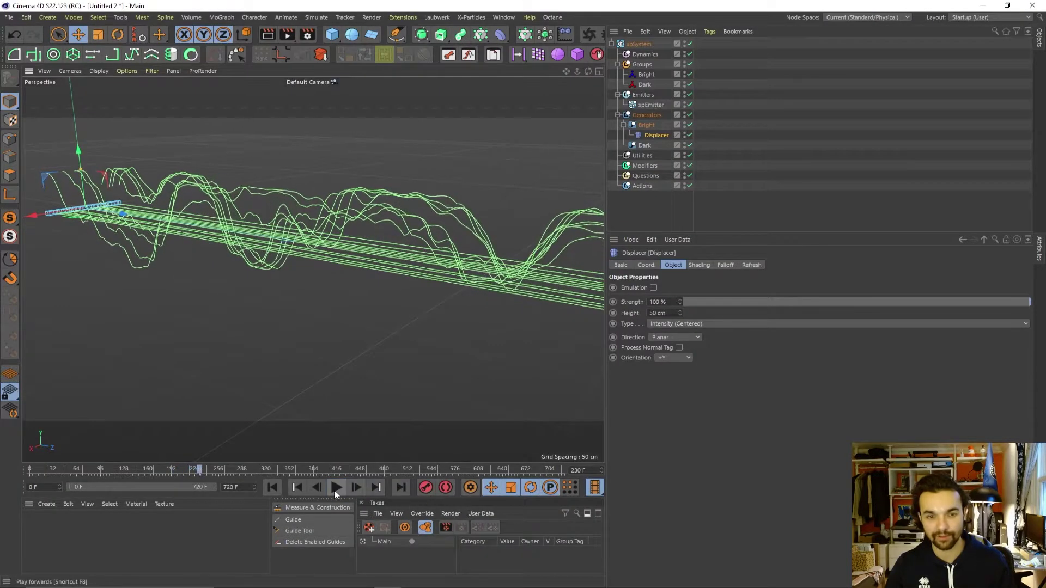
- Set the Displacer noise's High Clip to 87% and Low Clip to 7%
left_click(698, 265)
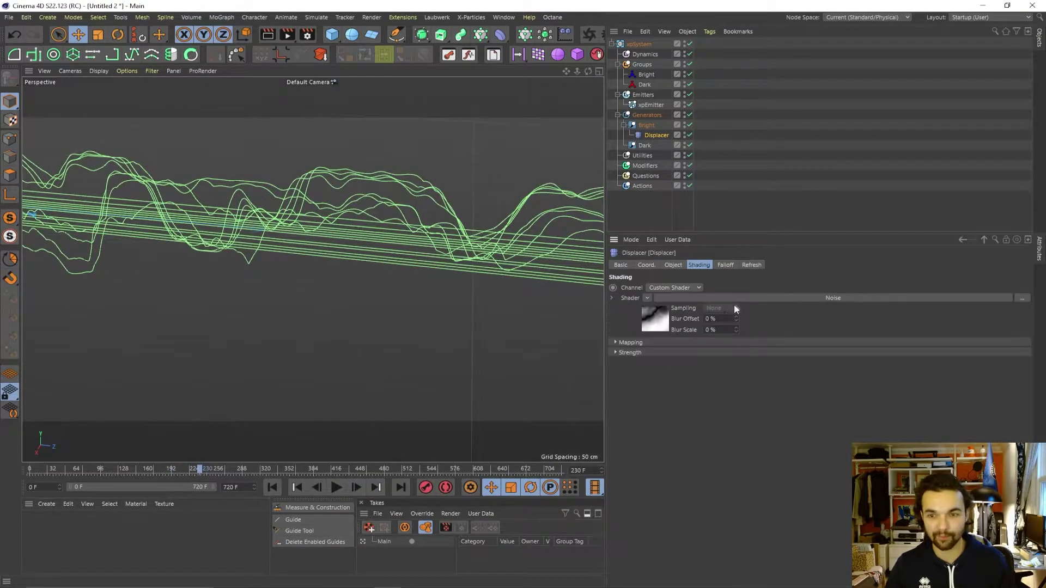
left_click(654, 311)
left_click_drag(1020, 542, 981, 542)
left_click_drag(267, 162, 561, 158, "alt")
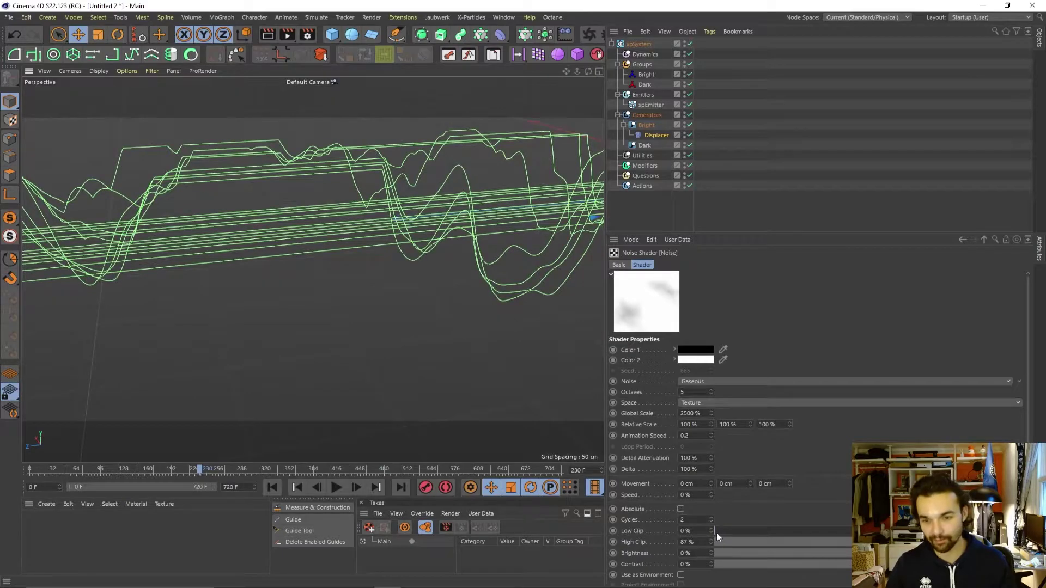
left_click_drag(717, 531, 730, 531)
scroll(412, 263, "down", 5)
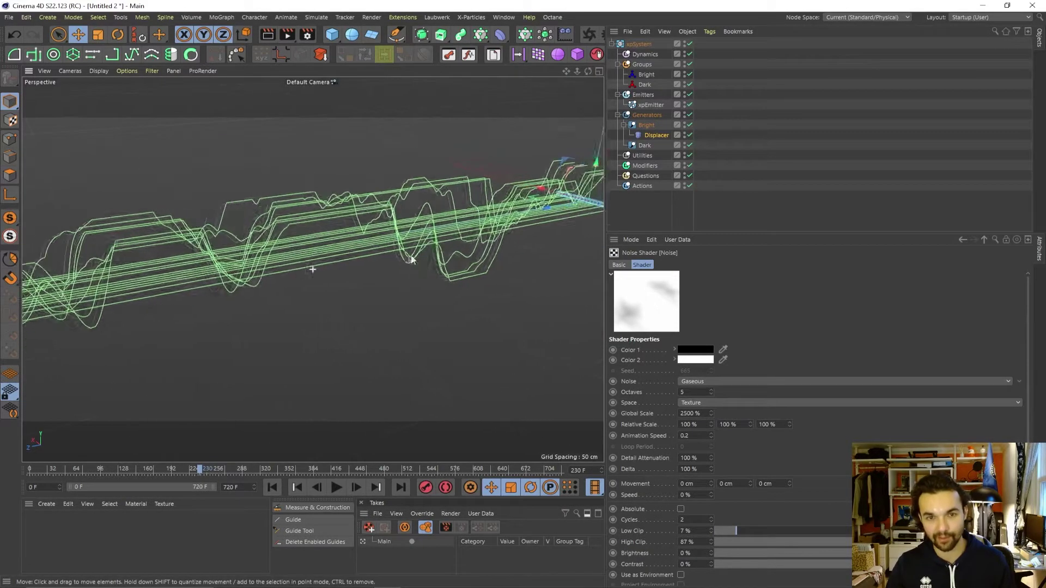
- Play the simulation, examine how the clipped noise shapes the Bright trails, and stop at frame 469
mouse_move(410, 259)
left_mouse_down("alt")
mouse_move(338, 239)
mouse_move(376, 235)
mouse_move(413, 264)
left_mouse_up("alt")
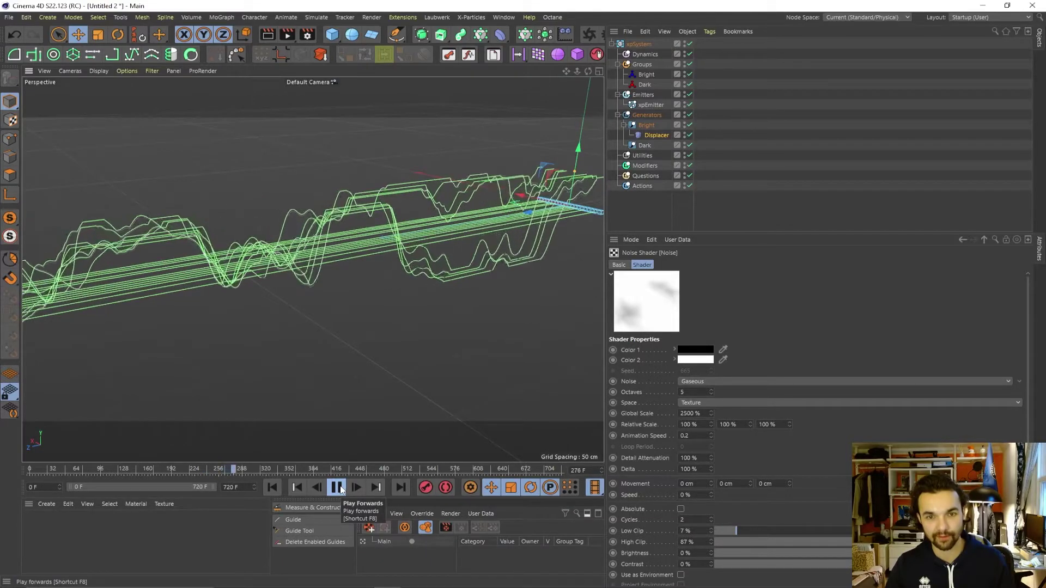
left_click_drag(394, 365, 300, 284, "alt")
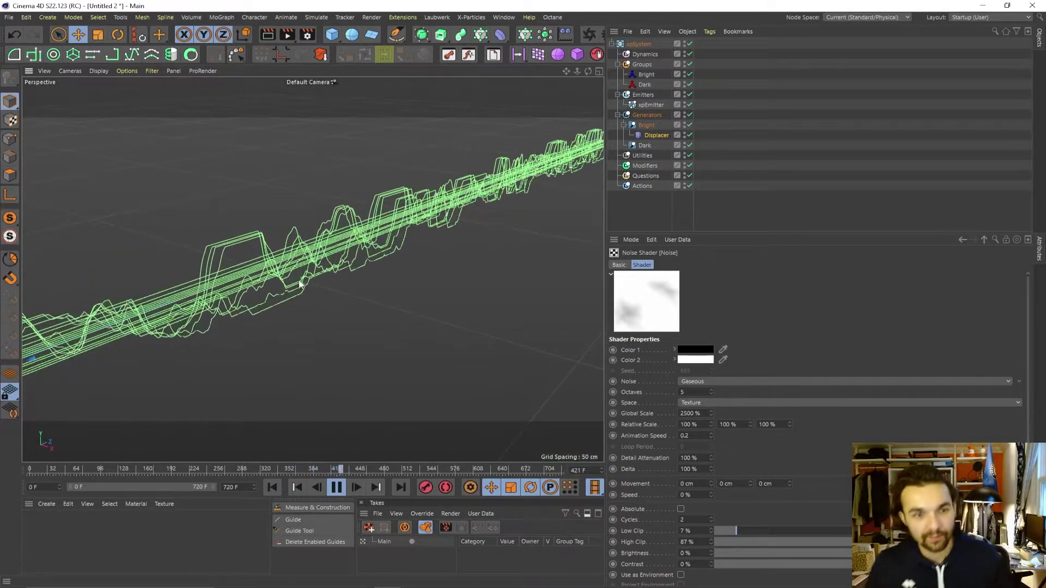
right_click_drag(300, 284, 380, 257, "alt")
left_click_drag(380, 256, 430, 272, "alt")
left_click(344, 489)
left_click_drag(194, 327, 413, 272, "alt")
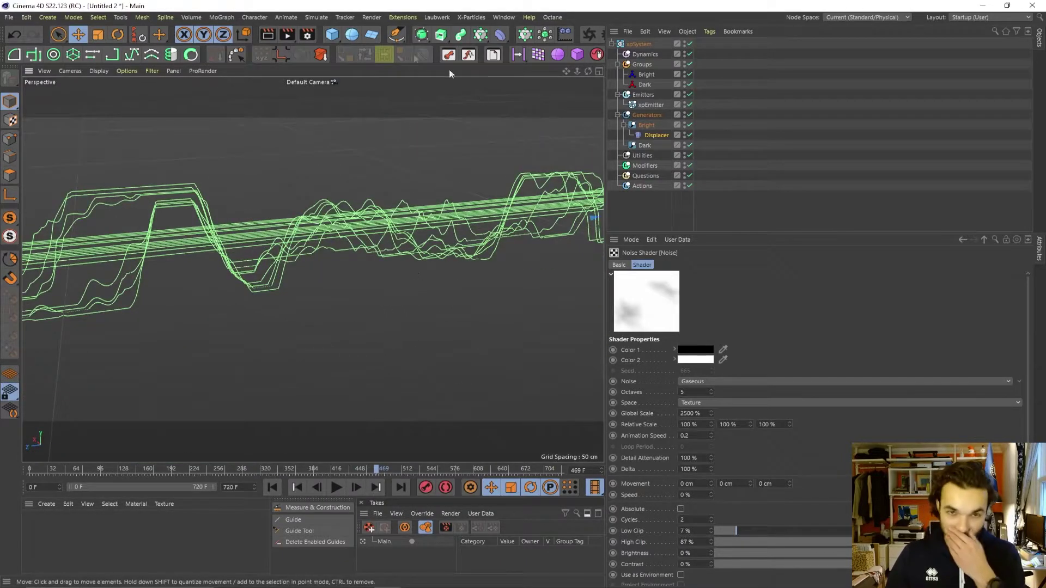
- Copy the Waves2 displacer from the open Abstract Expressionism project and return to the Untitled 2 project
key("v")
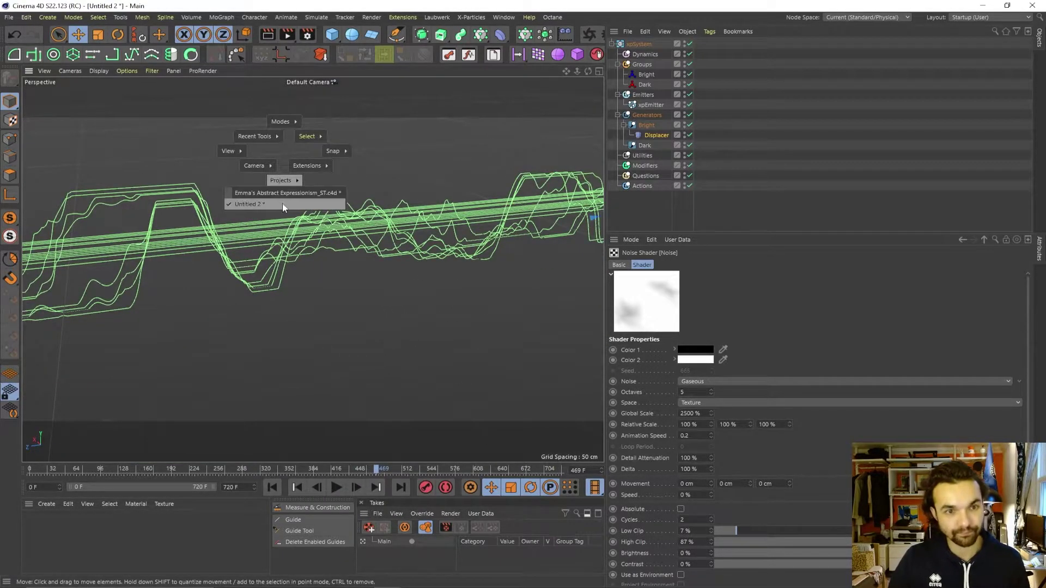
left_click(286, 193)
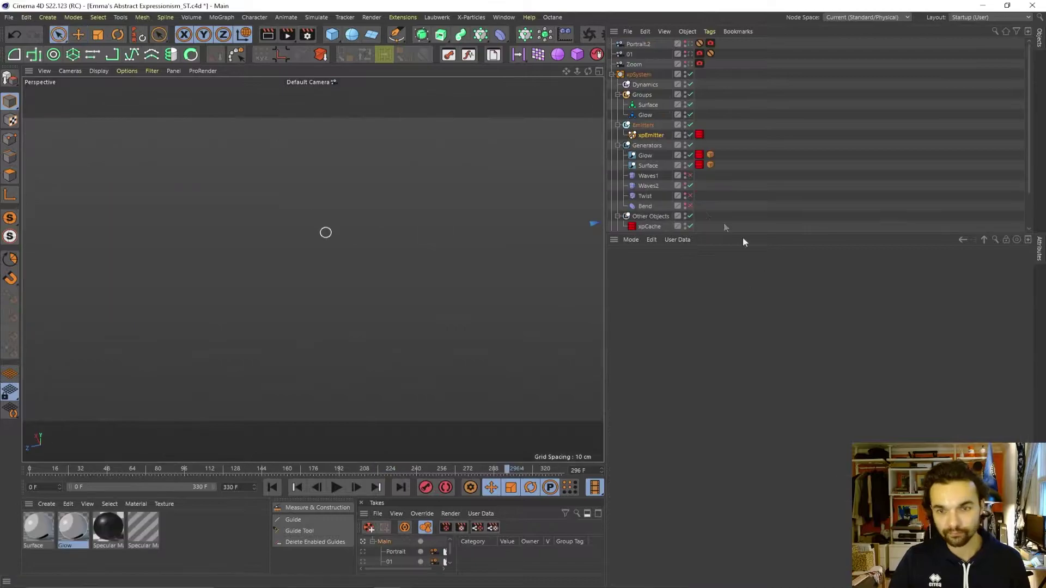
left_click(652, 185)
key("v")
mouse_move(387, 292)
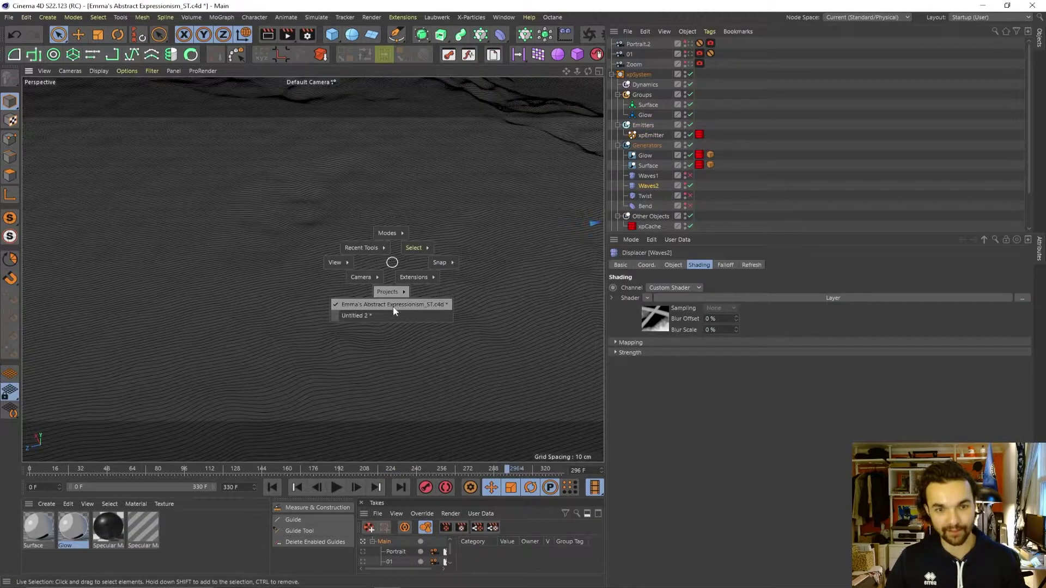
left_click(390, 316)
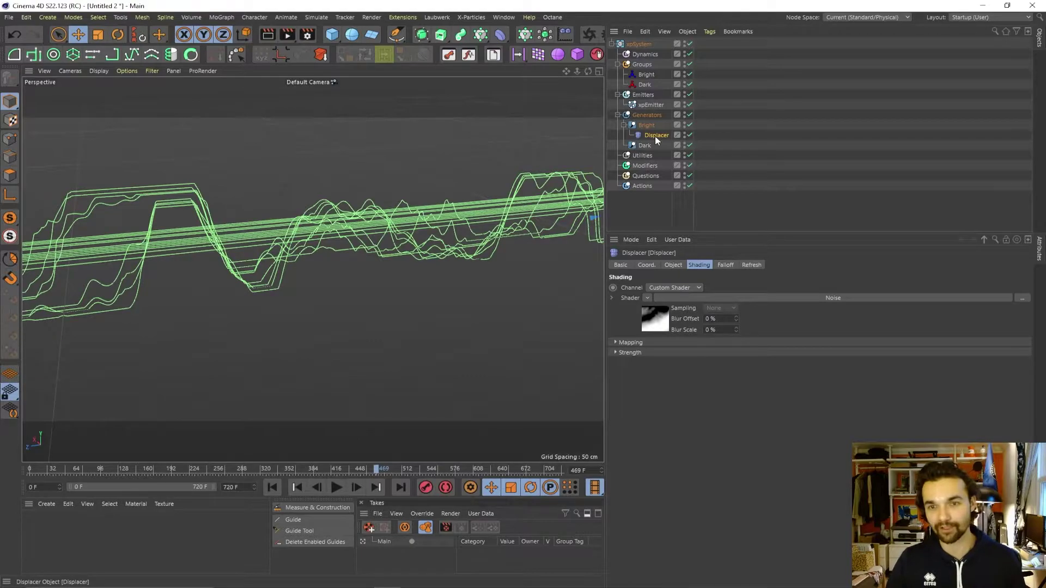
- Delete the Displacer under the Bright trail and paste the copied Waves2 displacer in its place
key("Delete")
left_click(647, 126)
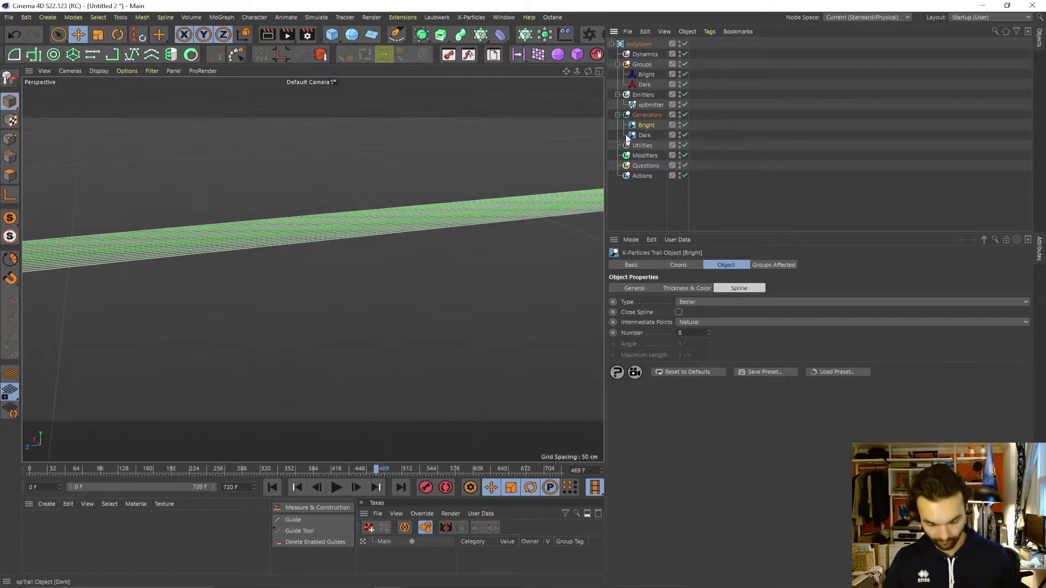
key("shift+v")
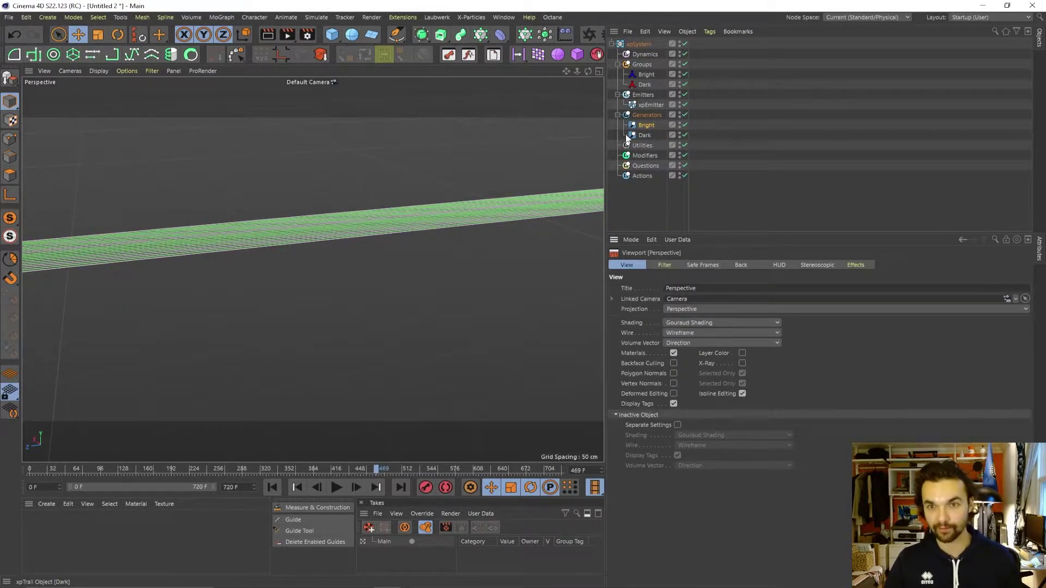
left_click(656, 216)
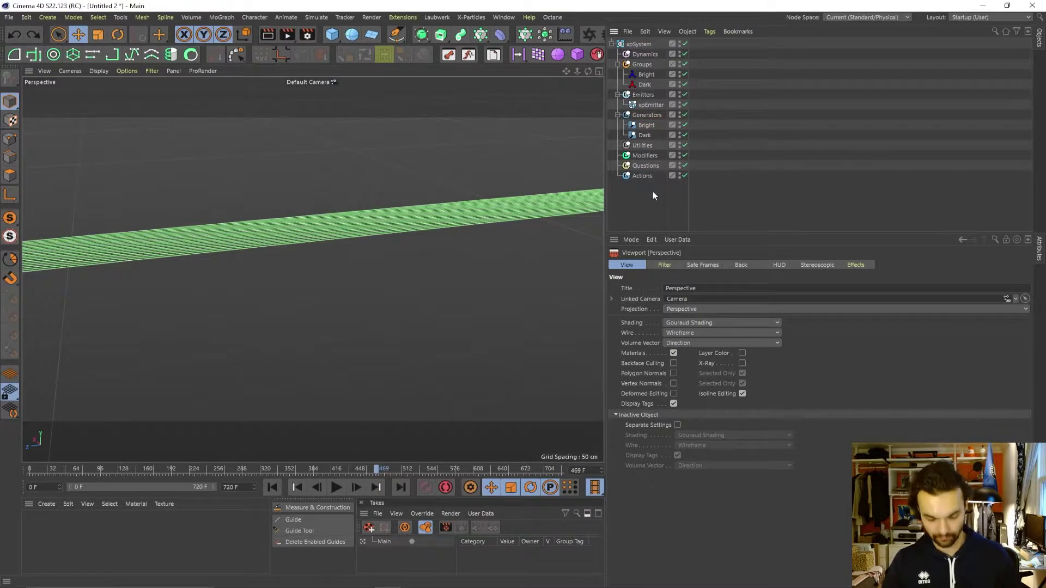
key("ctrl+v")
left_click_drag(658, 146, 650, 134)
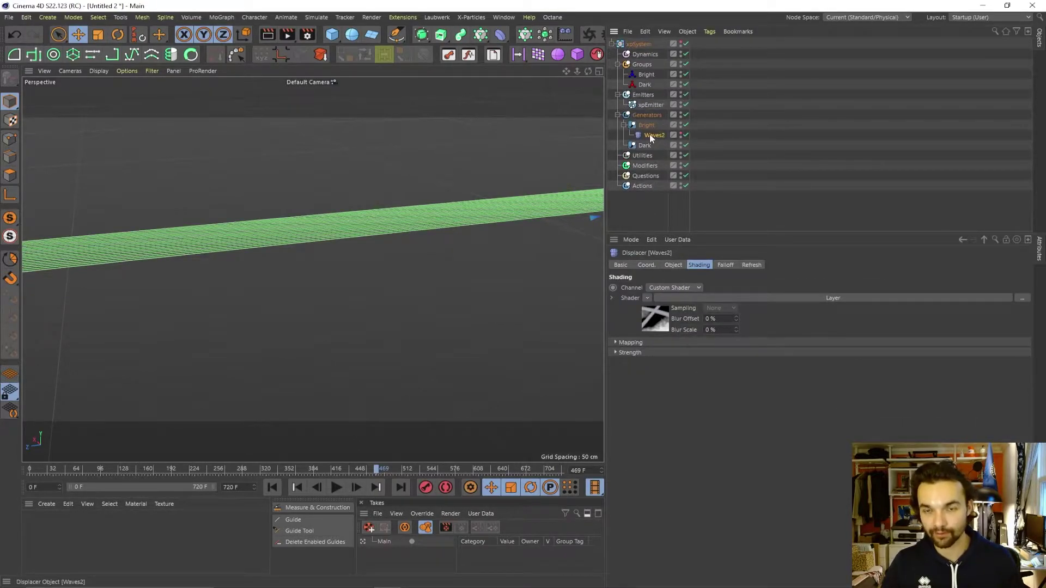
- Open the Waves2 displacer's Layer shader and examine the settings of its base noise with Normal blending
left_click_drag(315, 242, 414, 201, "alt")
left_click(857, 299)
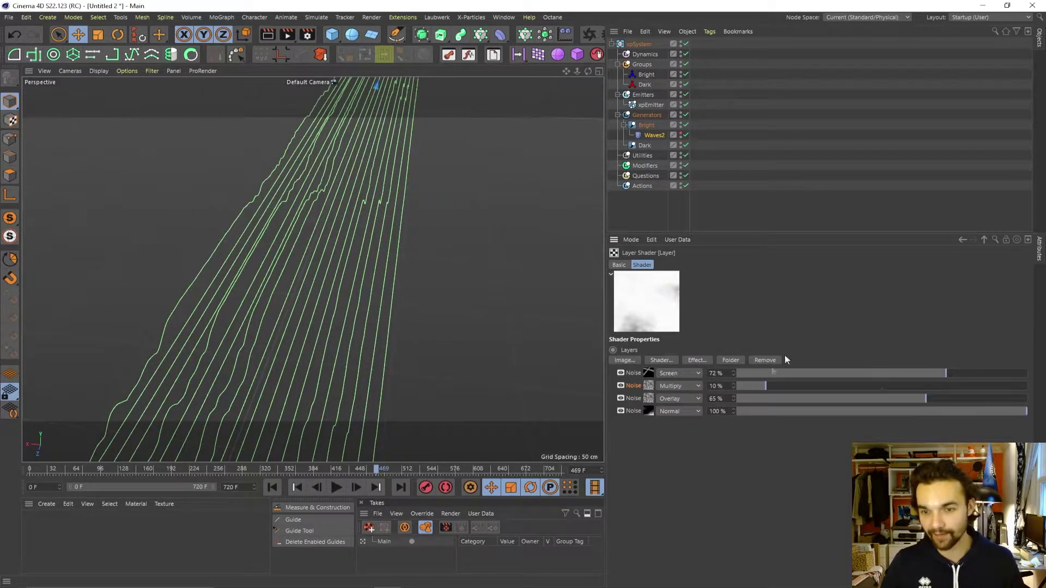
left_click(648, 411)
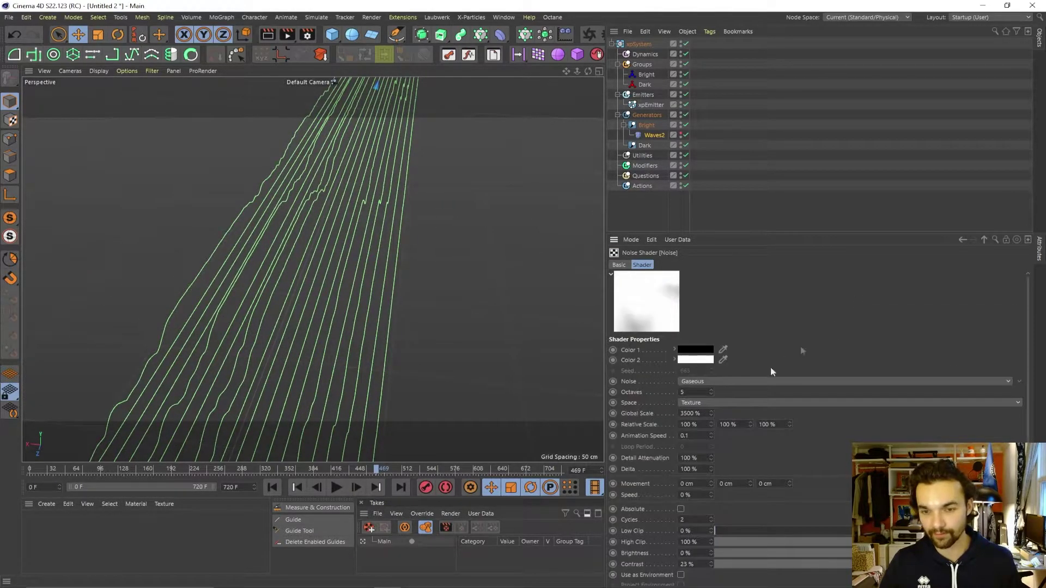
left_click_drag(814, 233, 822, 146)
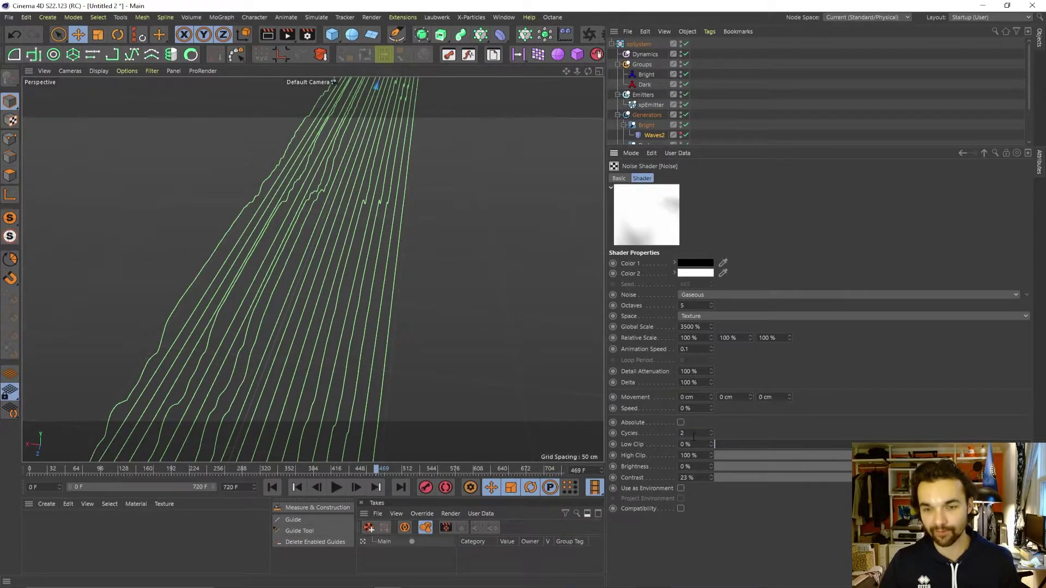
left_click_drag(188, 311, 332, 304, "alt")
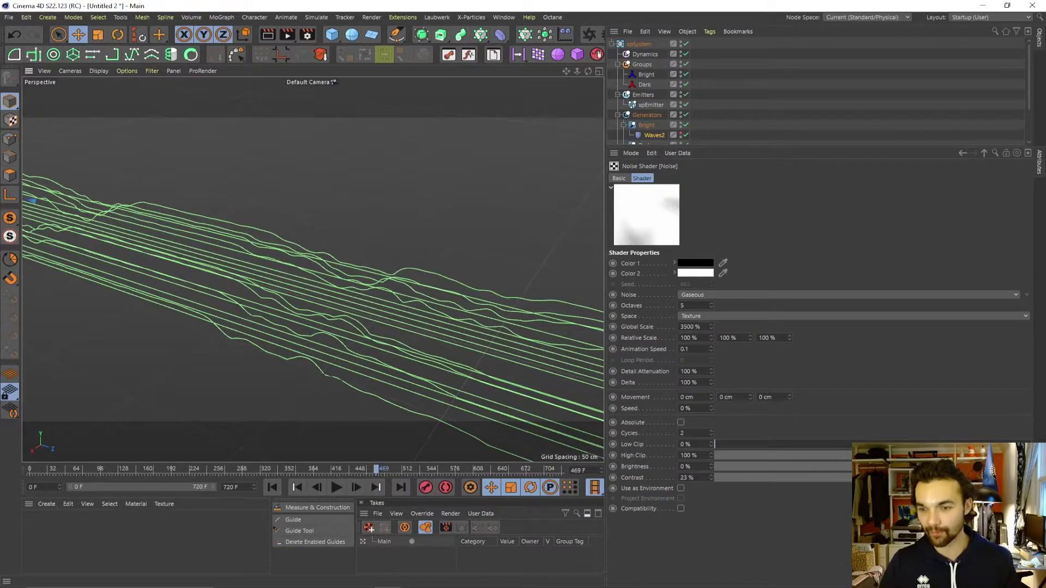
- Examine the settings of the Layer shader's Overlay and Multiply noises and compare them with the trail shapes
left_click(984, 152)
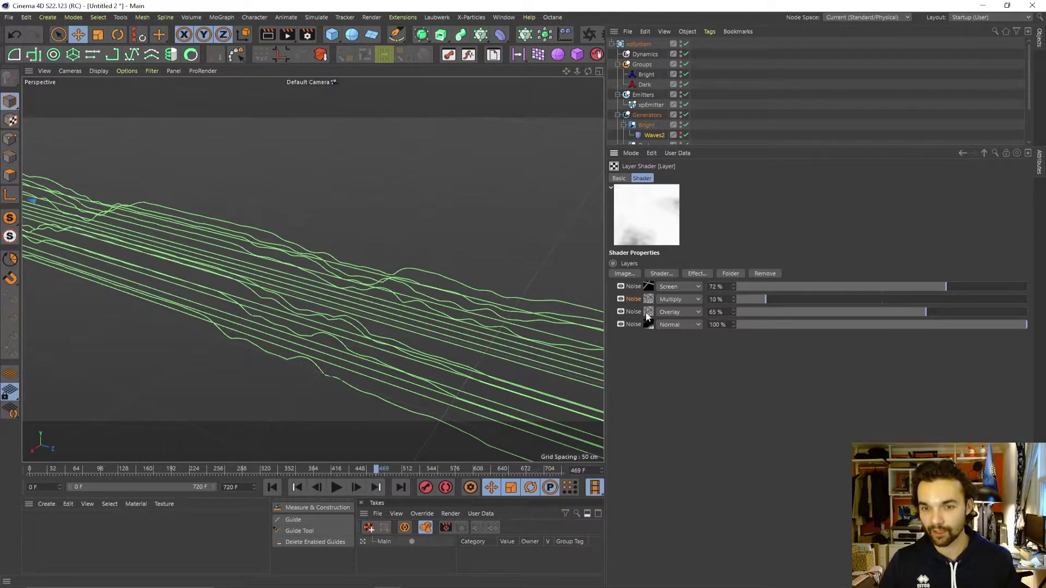
left_click(646, 313)
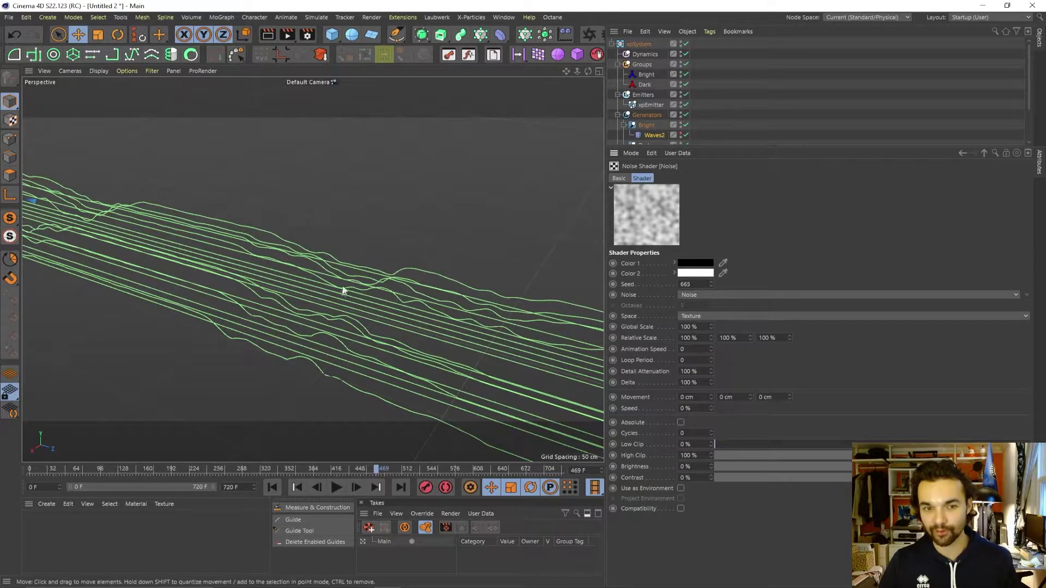
left_click_drag(343, 291, 408, 279, "alt")
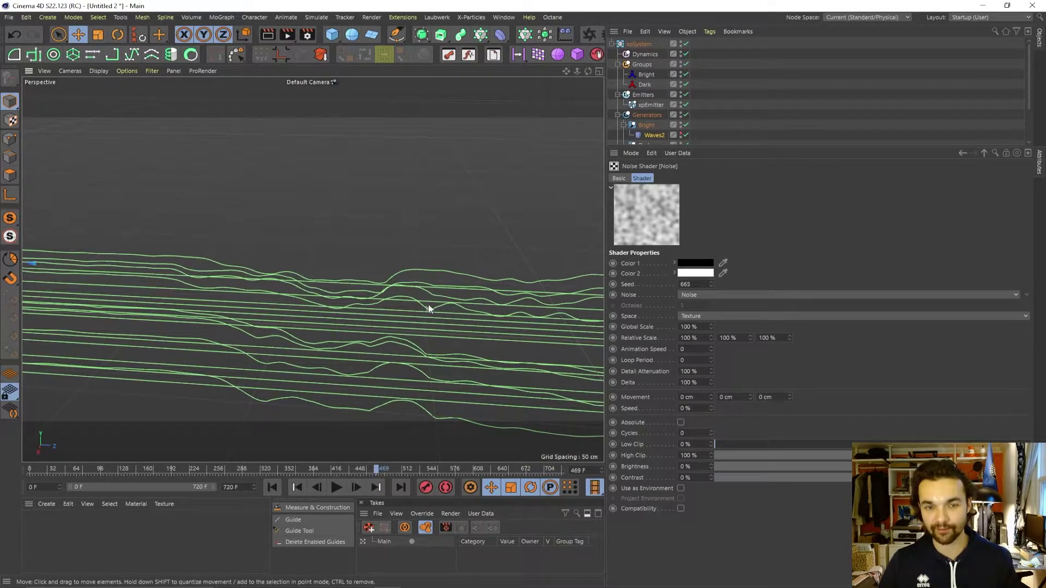
left_click(984, 153)
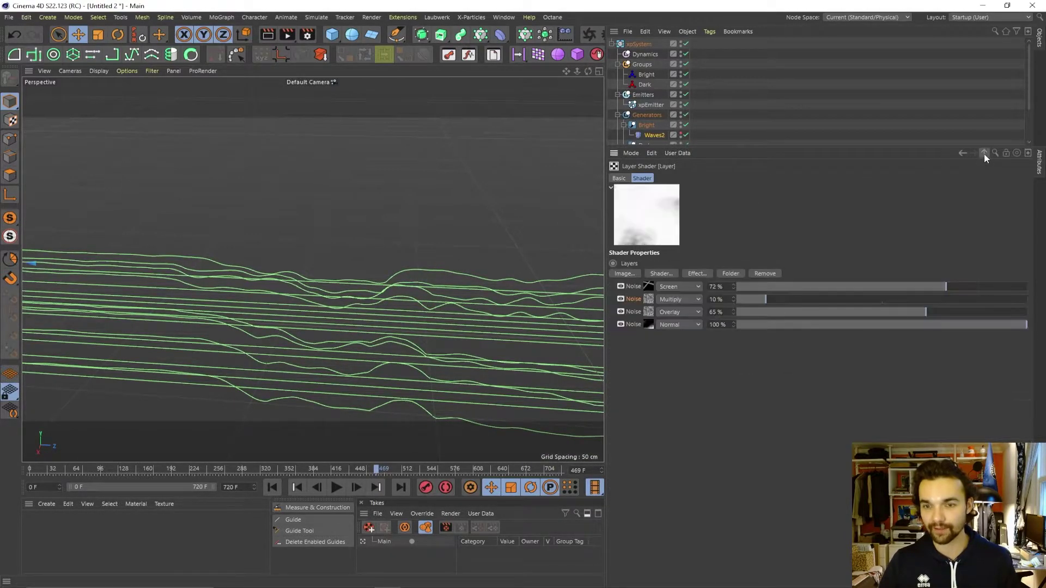
left_click(648, 301)
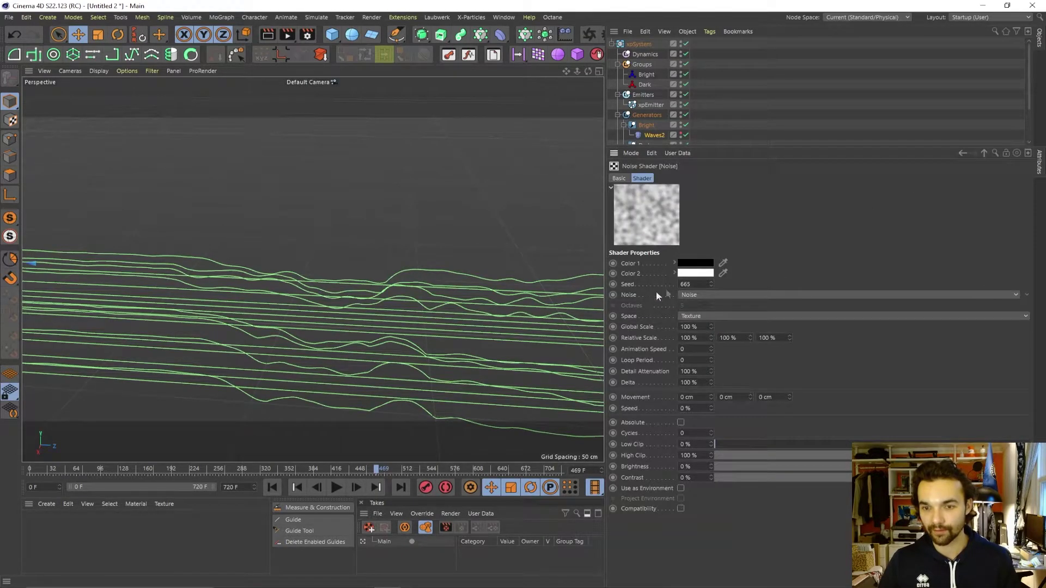
mouse_move(377, 312)
left_mouse_down("alt")
mouse_move(364, 338)
mouse_move(376, 332)
left_mouse_up("alt")
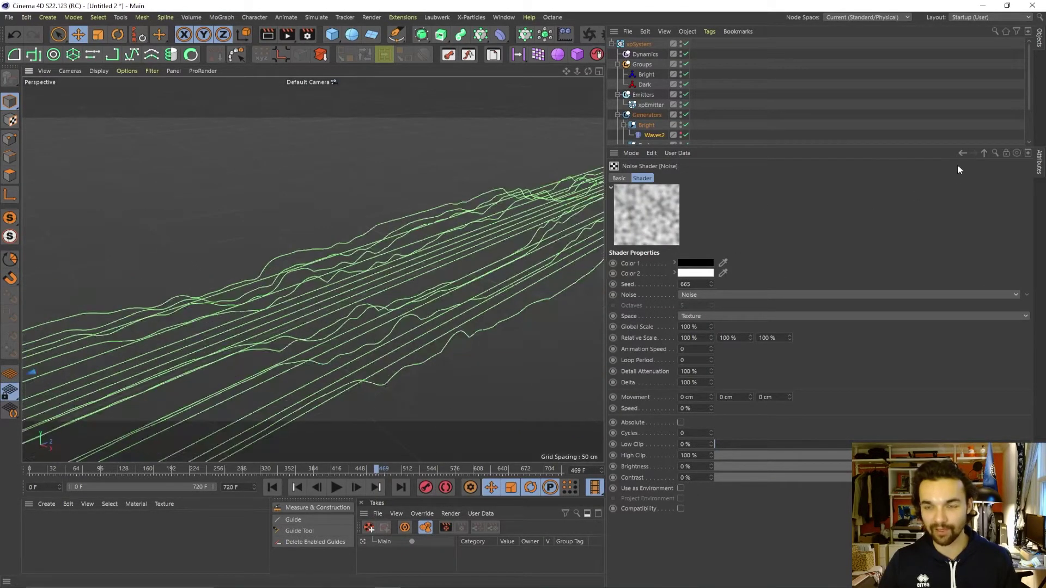
- Examine the settings of the Layer shader's Screen-blended noise and its effect on the trails
left_click(984, 154)
left_click(648, 287)
left_click_drag(351, 190, 327, 209, "alt")
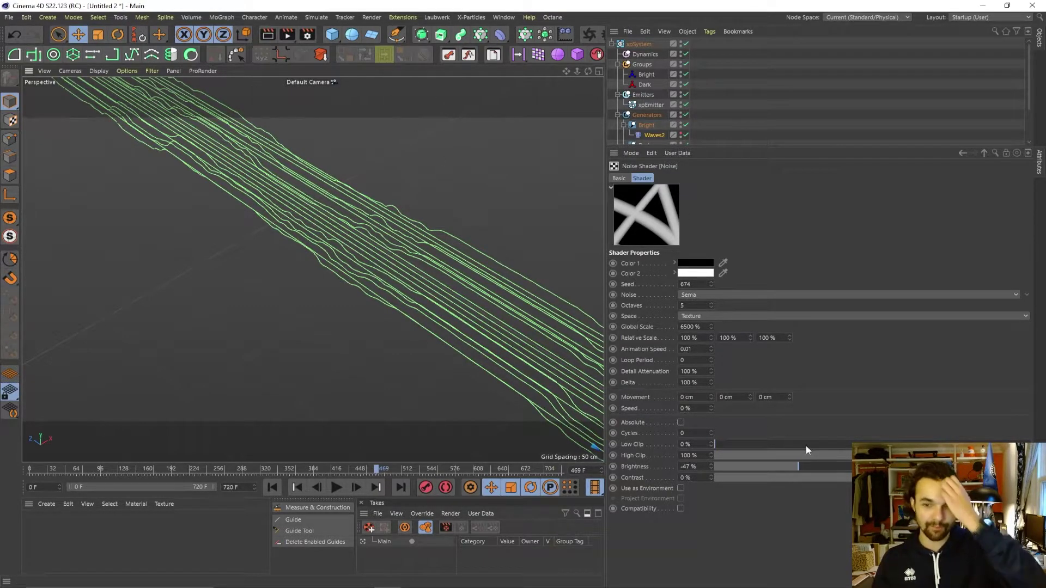
left_click_drag(216, 265, 273, 246, "alt")
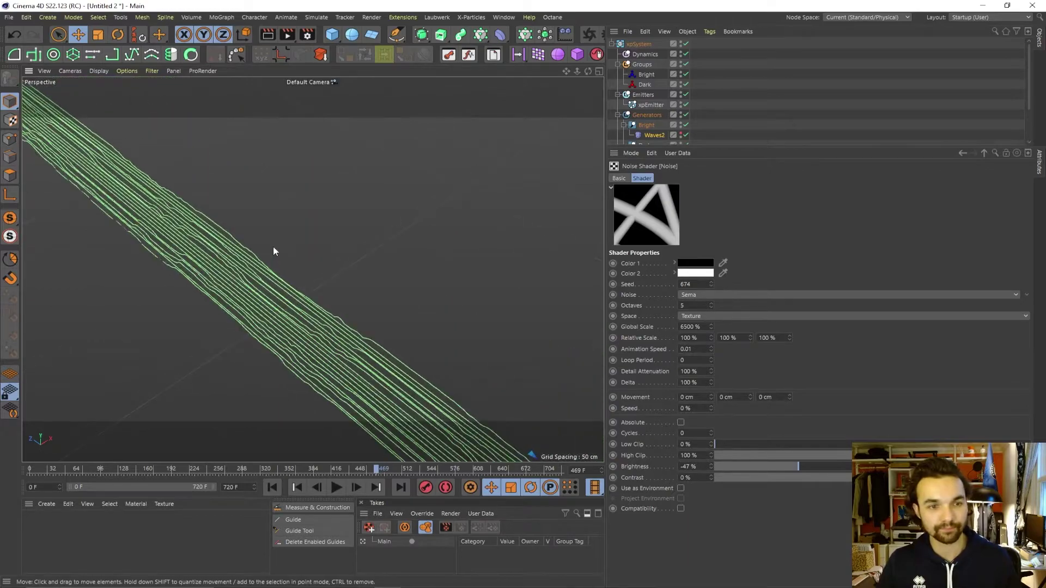
- Play the simulation to frame 565 with the layered displacement and view the whole bundle of trails
left_click(337, 487)
left_click_drag(180, 256, 152, 241, "alt")
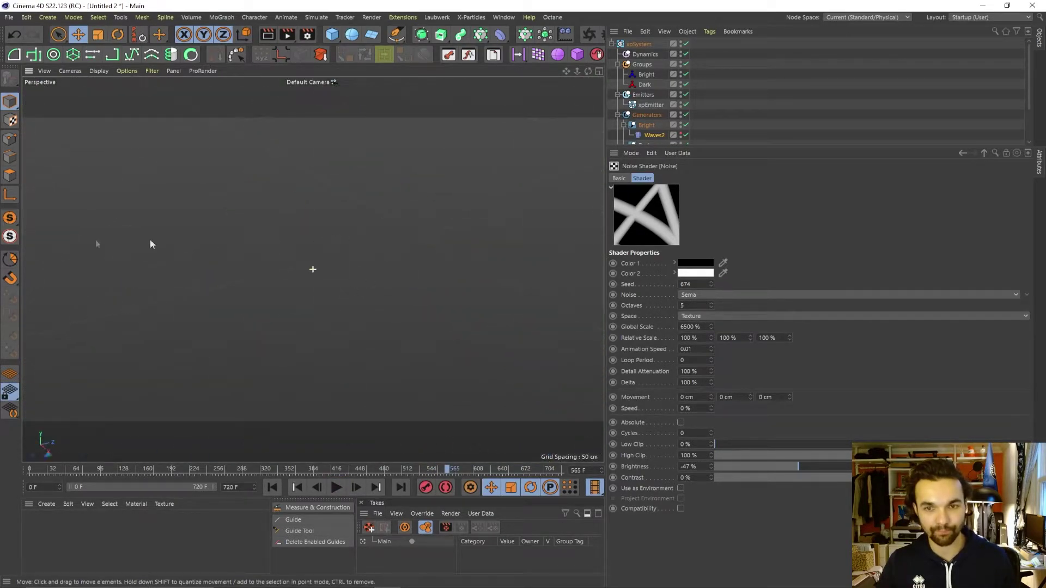
right_click_drag(556, 231, 217, 248, "alt")
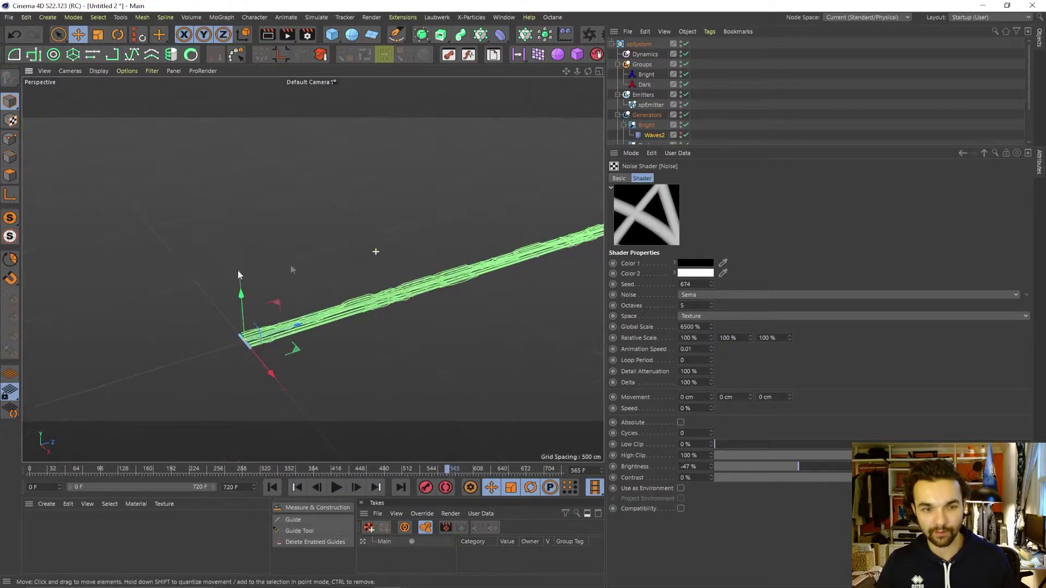
middle_click_drag(290, 264, 241, 272, "alt")
- Replay the simulation from the start, stop it at frame 79, and inspect the displaced trails close to the emitter
left_click(272, 487)
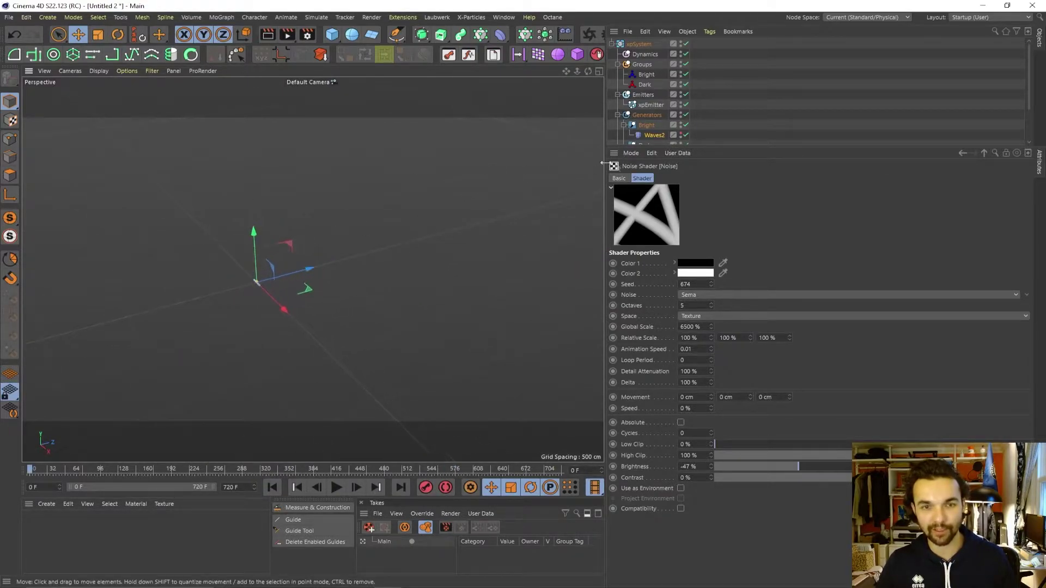
left_click_drag(494, 197, 446, 171, "alt")
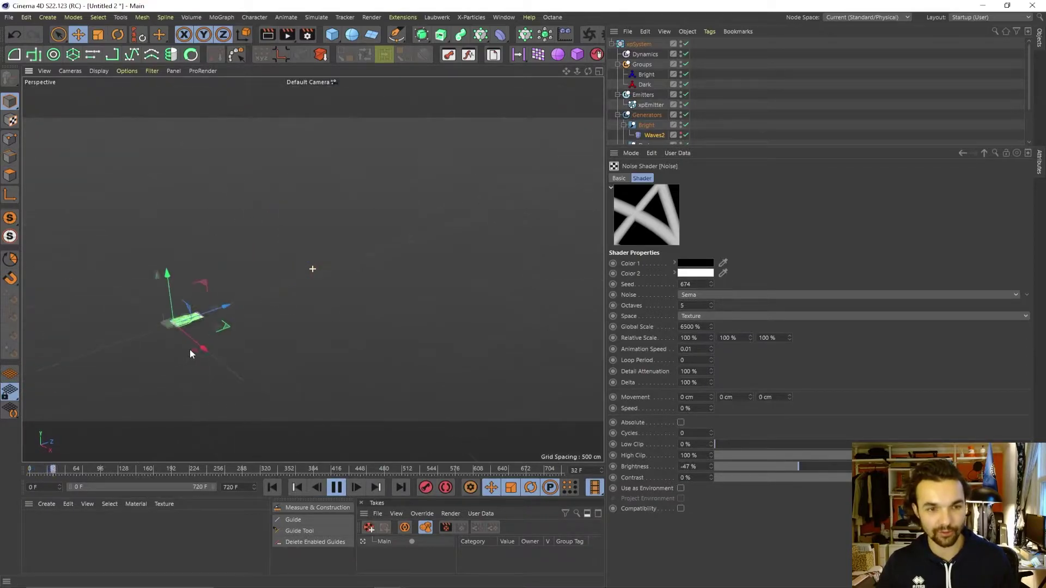
left_click(340, 492)
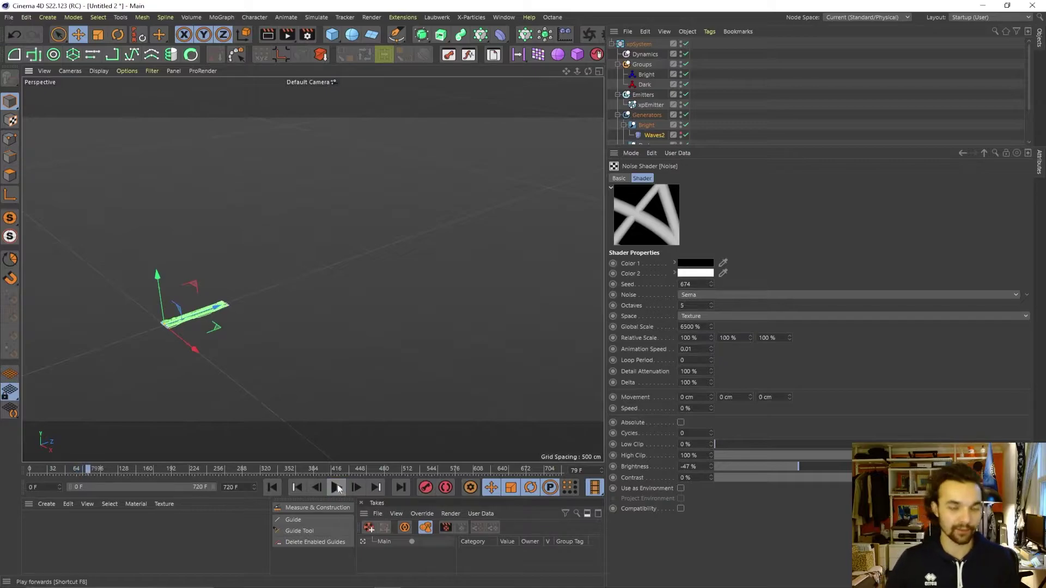
right_click_drag(169, 324, 380, 280, "alt")
left_click_drag(380, 279, 460, 312, "alt")
right_click_drag(461, 311, 495, 292, "alt")
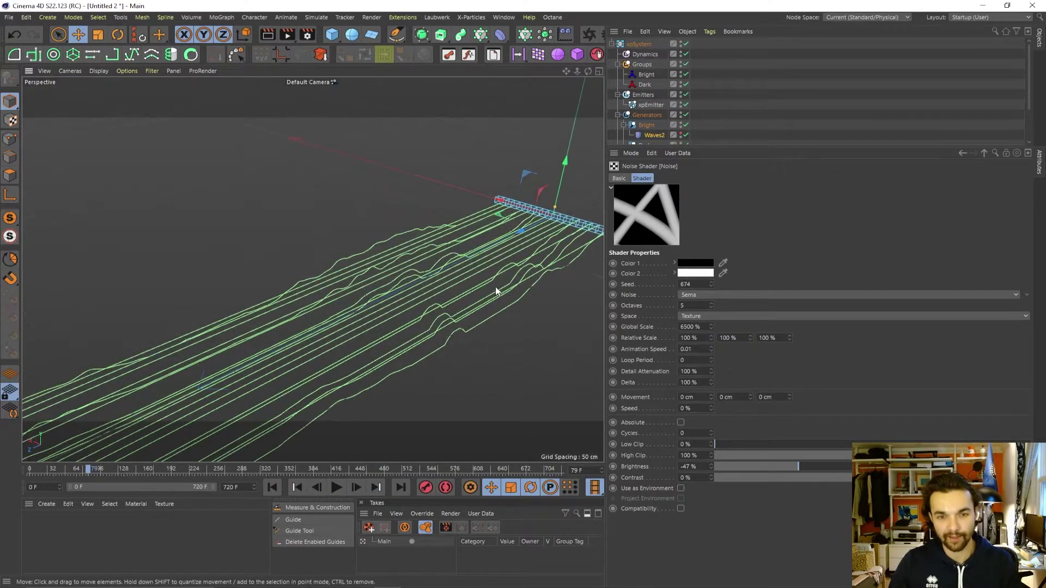
- Collapse the xpSystem hierarchy, then create a new project and add a Cloner object to it
left_click(612, 43)
left_click(357, 179)
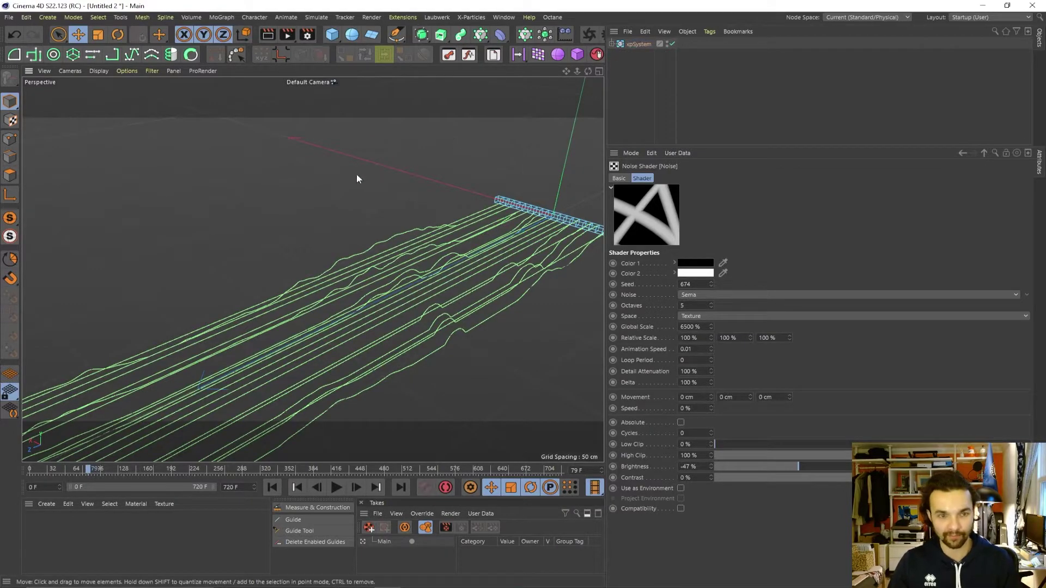
key("ctrl+n")
key("shift+c")
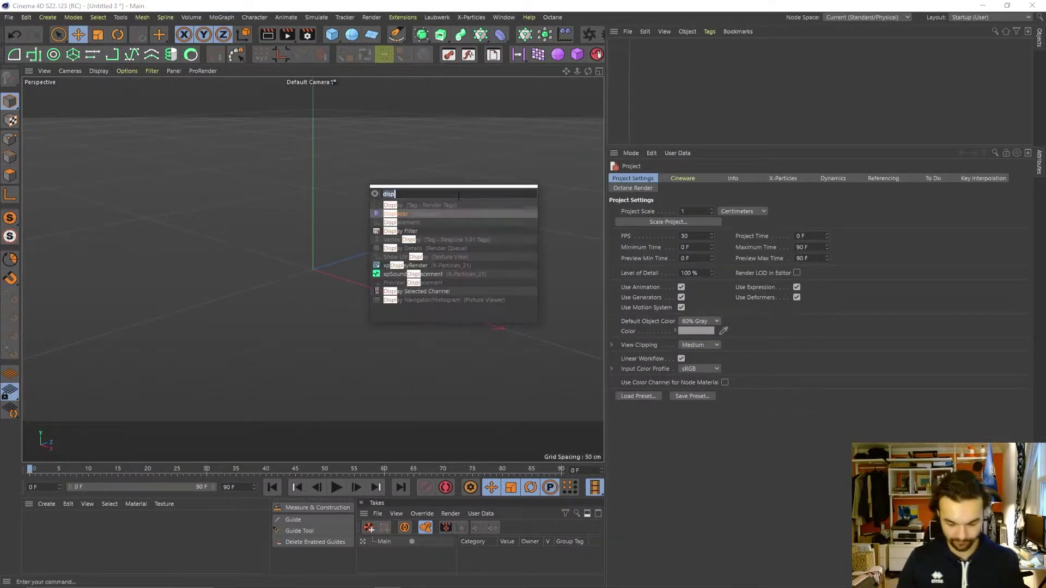
type("clone")
key("Return")
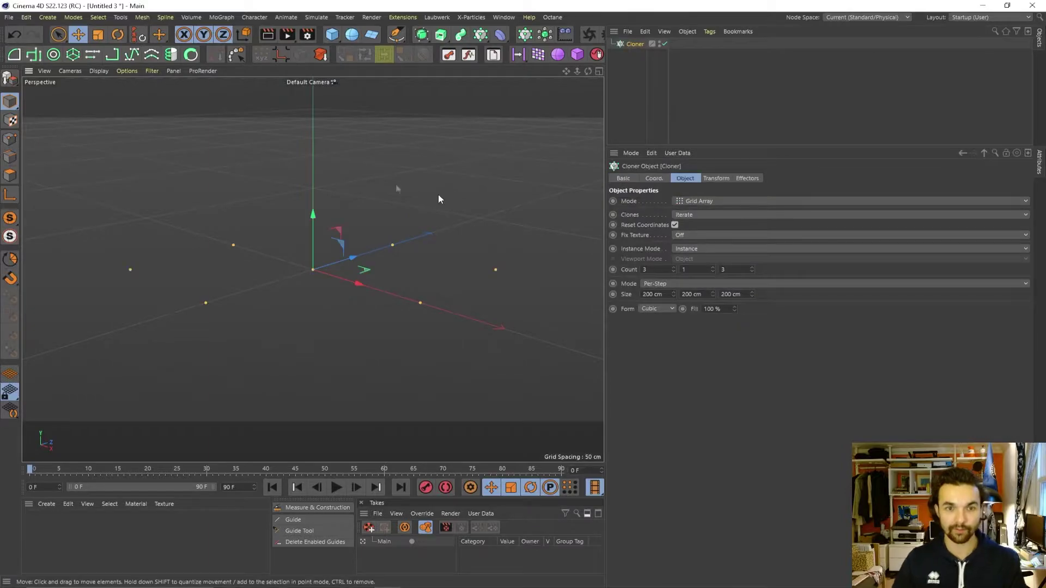
- Draw a straight two-point Bezier spline in the top view from the origin along the positive X axis, and return to the perspective view
middle_click(343, 355)
middle_click(450, 191)
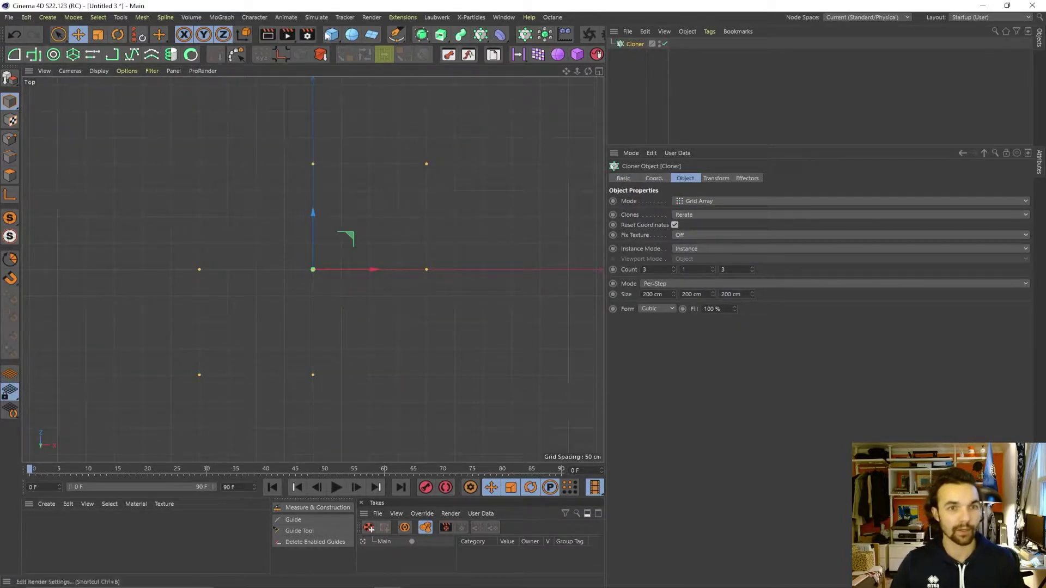
left_click(312, 270)
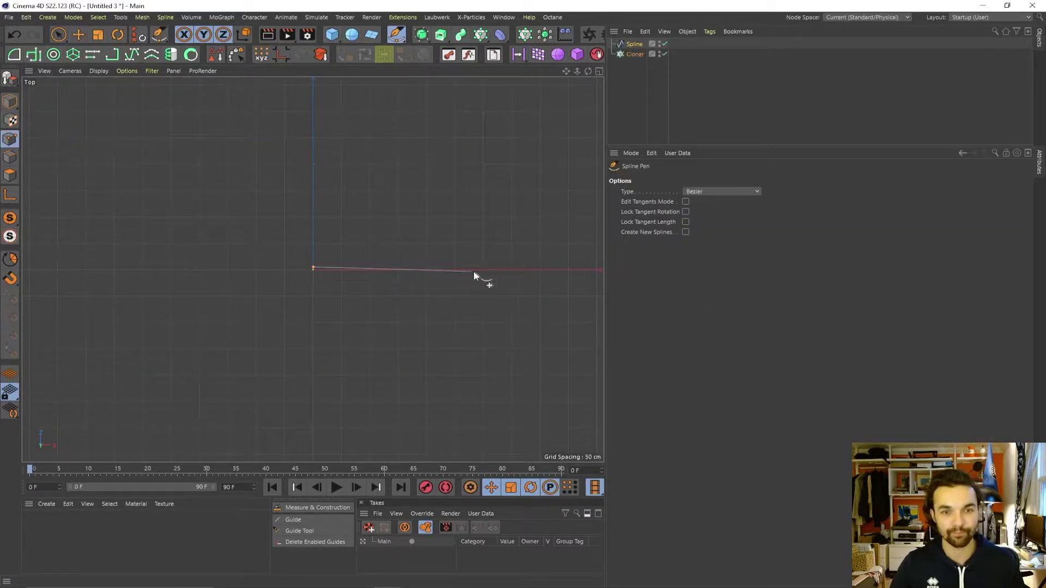
left_click(502, 269)
middle_click(502, 268)
middle_click(154, 174)
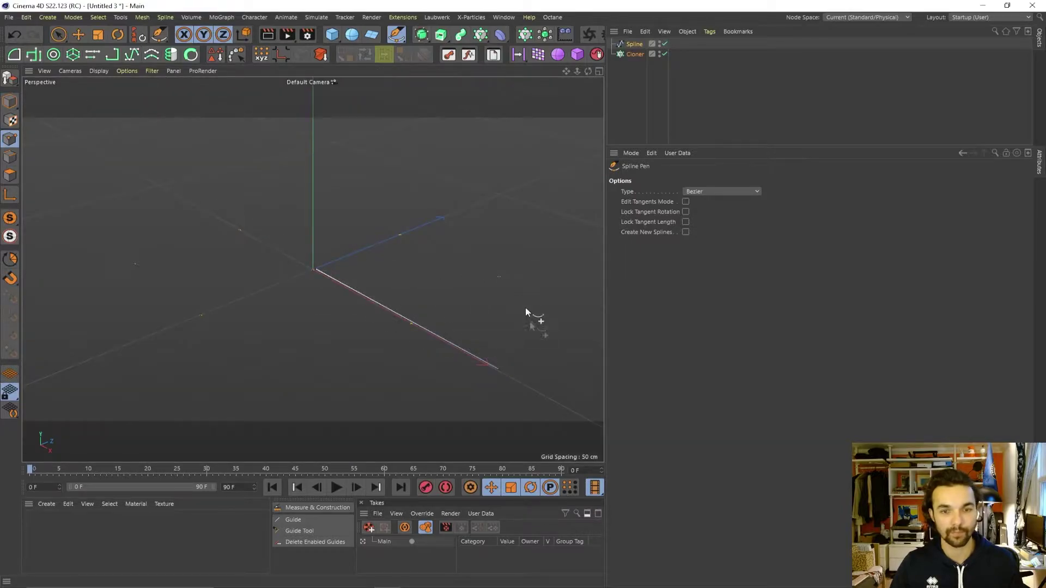
- Make the spline a child of the Cloner and select the Cloner to show its settings
left_click_drag(526, 308, 459, 318, "alt")
left_click(633, 44)
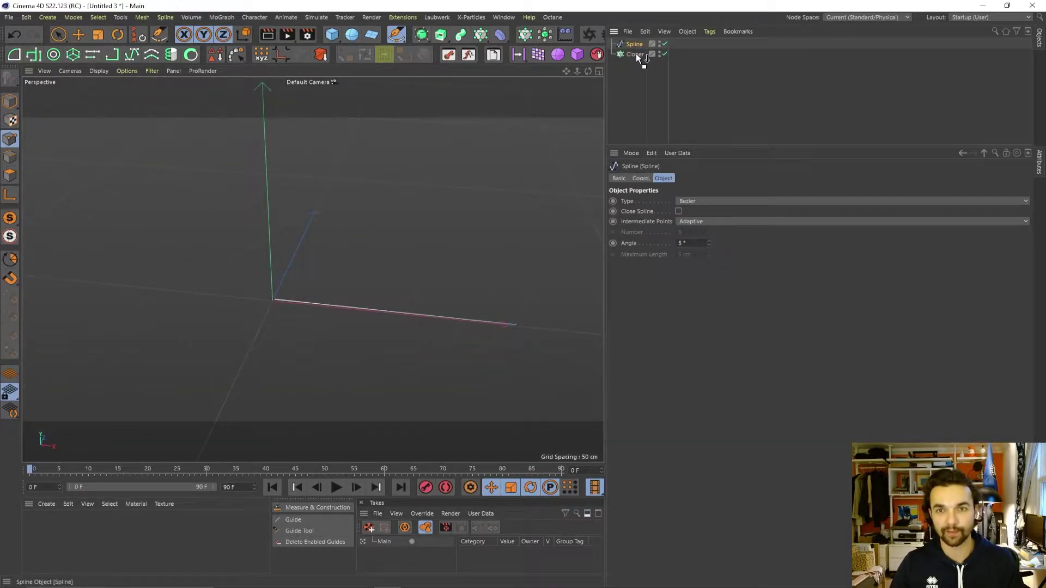
left_click_drag(636, 53, 635, 55)
left_click(634, 44)
left_click_drag(280, 371, 409, 354, "alt")
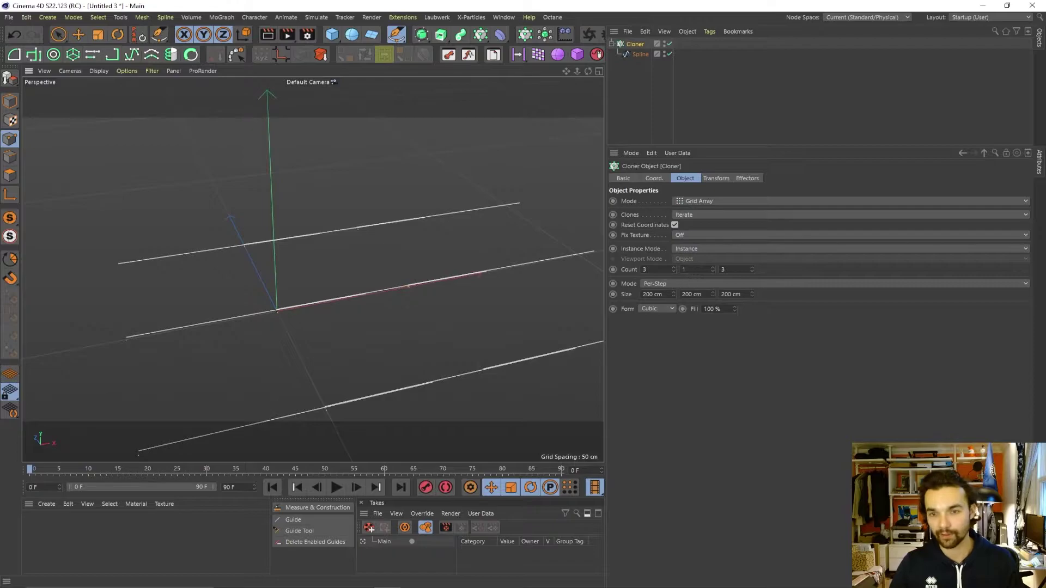
- Set the Cloner to Linear mode, tighten its vertical spacing and raise the count to stack about 16 splines
left_click(702, 202)
left_click(701, 233)
left_click(702, 202)
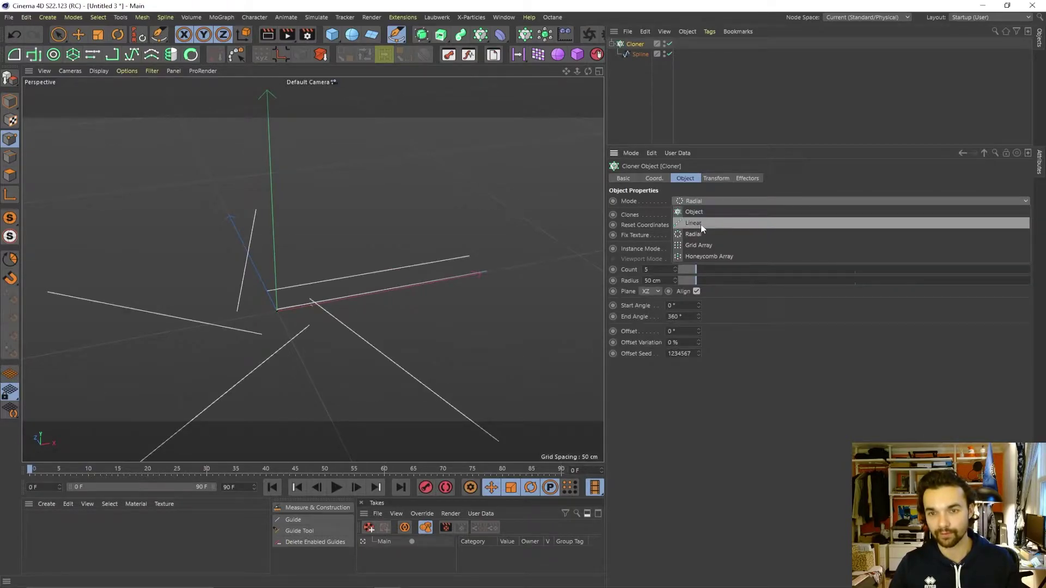
left_click(701, 223)
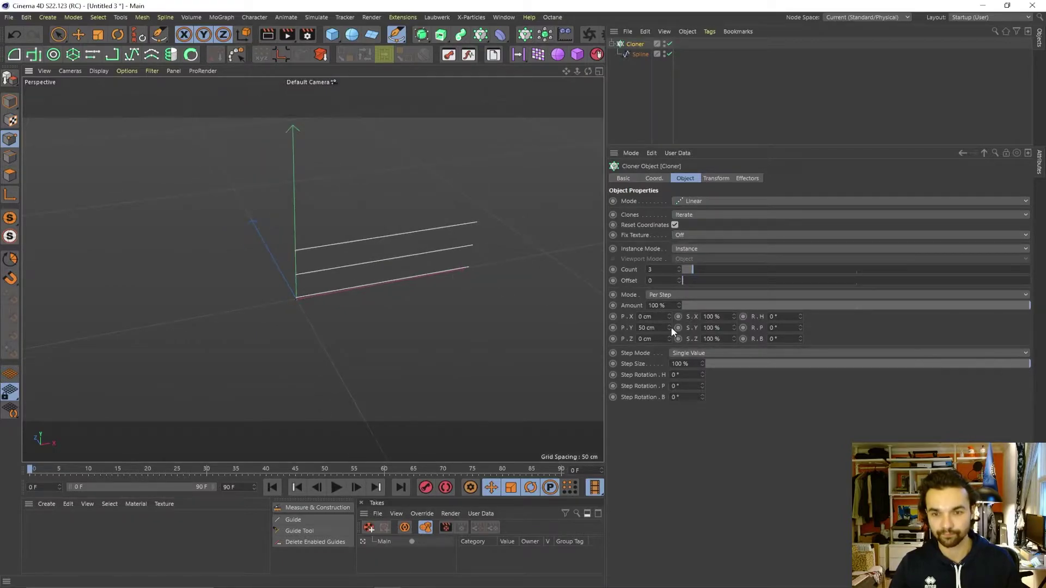
left_click_drag(669, 328, 739, 269)
left_click(681, 298)
left_click(680, 306)
mouse_move(469, 219)
left_mouse_down("alt")
mouse_move(456, 206)
mouse_move(378, 313)
left_mouse_up("alt")
left_click(646, 104)
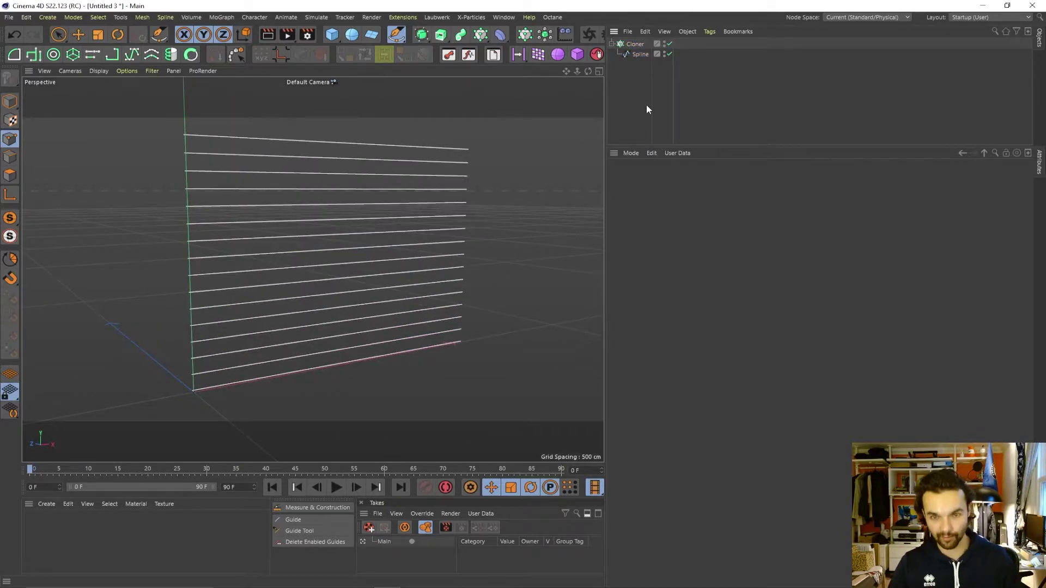
- Paste the Waves2 displacer into the new project and collapse the Cloner hierarchy
key("ctrl+v")
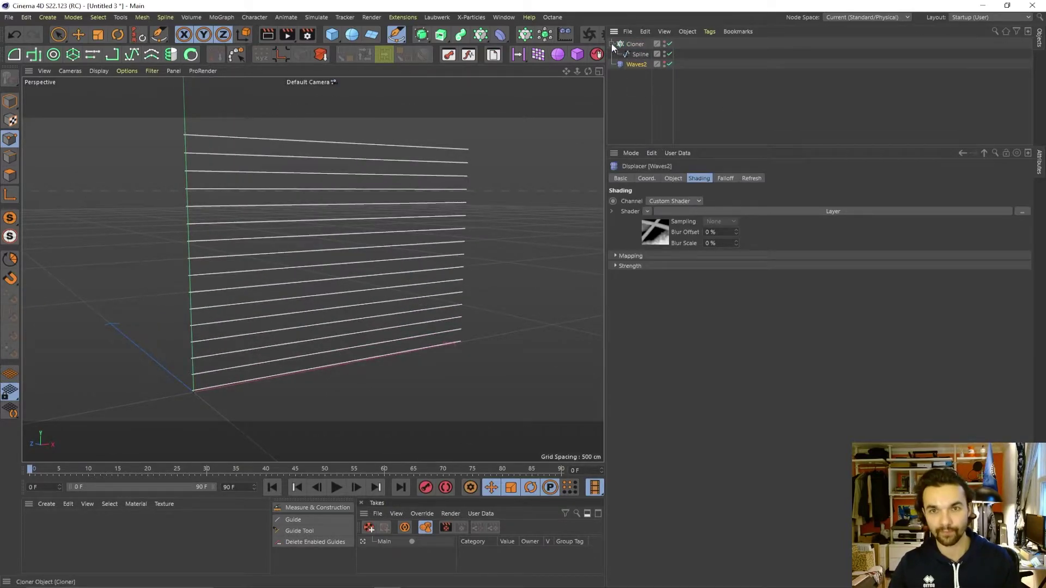
left_click(611, 43)
key("shift+c")
type("nul")
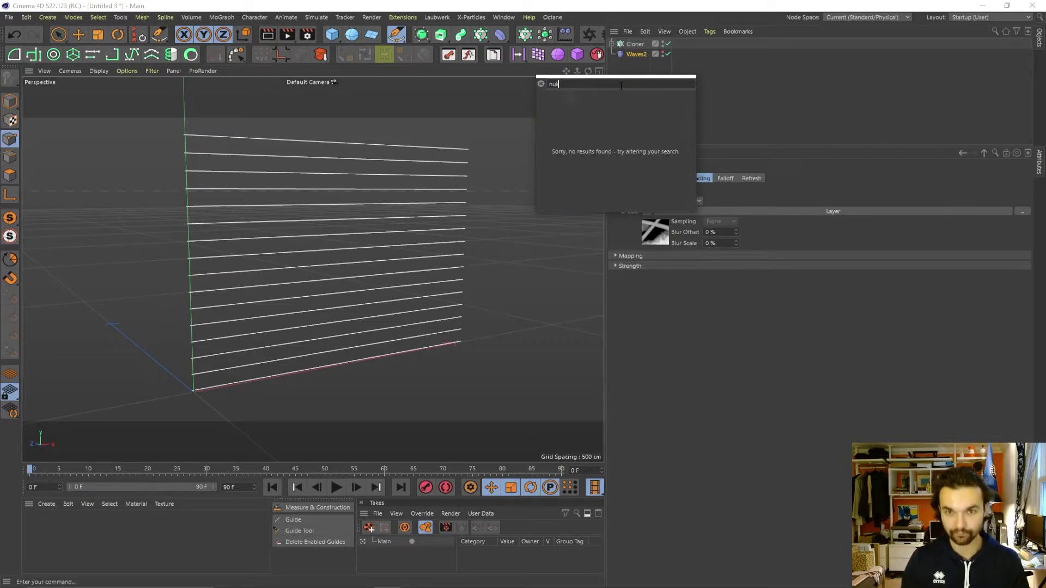
key("Escape")
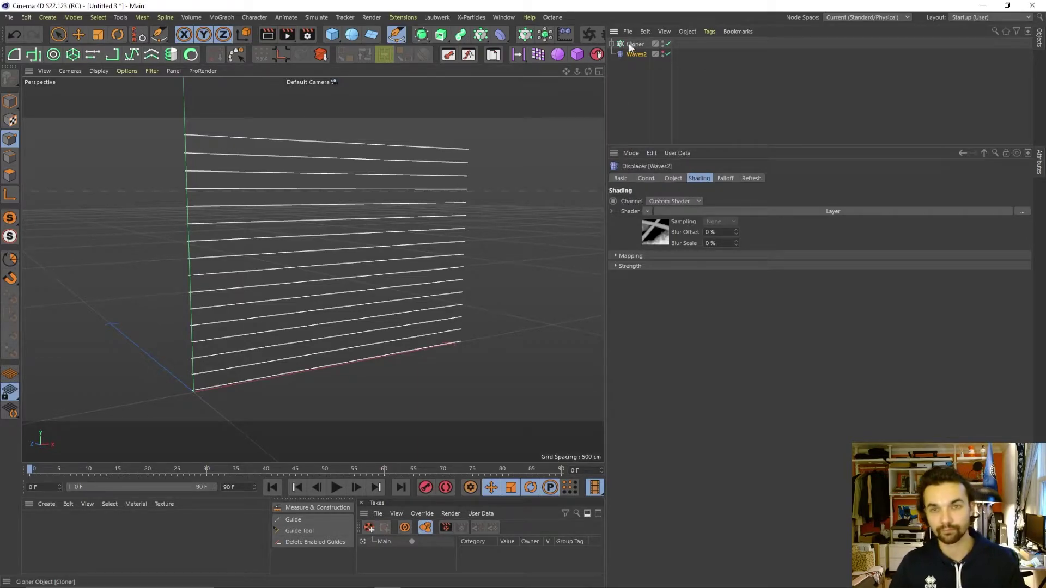
- Group the Cloner into a Null and place the Waves2 displacer inside it below the Cloner
left_click(635, 44)
key("alt+g")
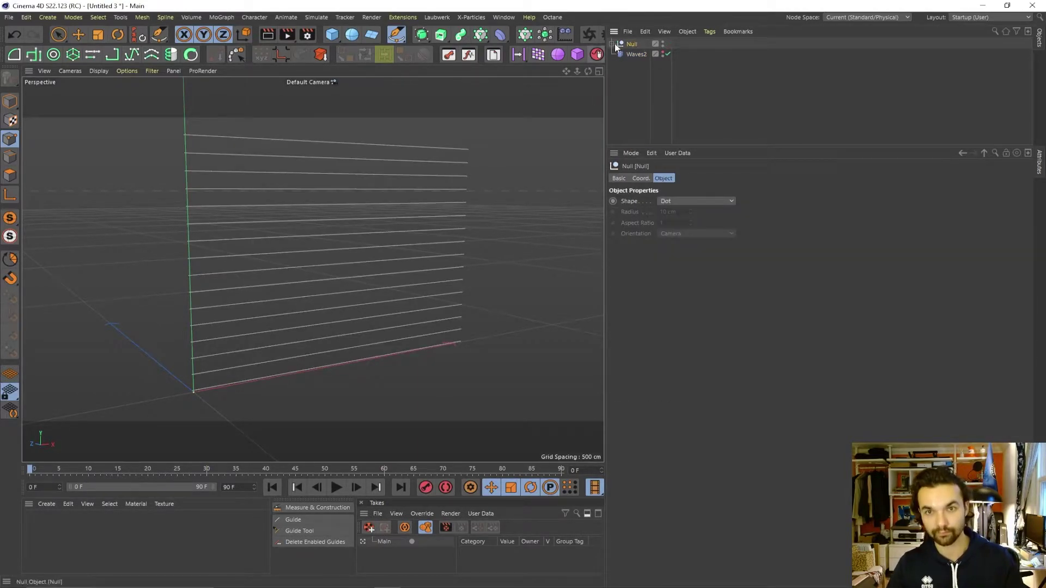
left_click(613, 45)
left_click_drag(636, 59, 637, 60)
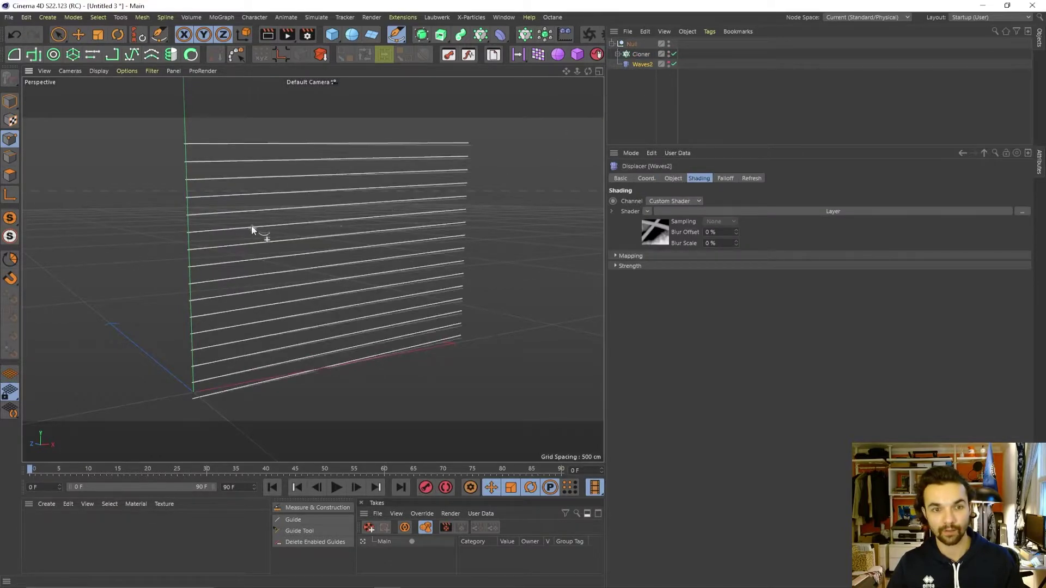
- Remove the Overlay, Multiply and Screen noises from the Waves2 Layer shader, keeping only the Normal noise
left_click_drag(252, 228, 278, 221, "alt")
left_click(849, 211)
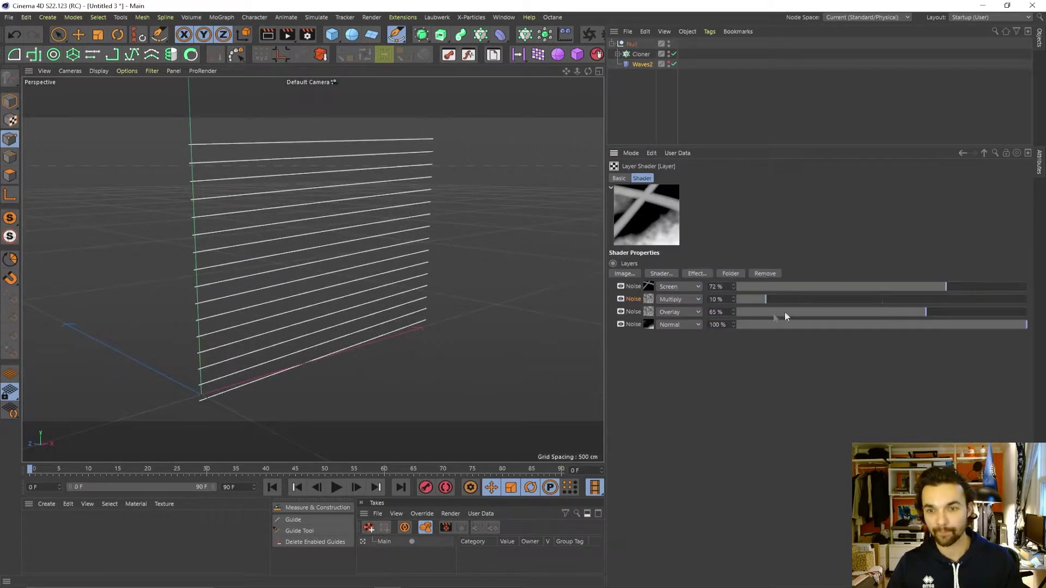
left_click(643, 316)
left_click(982, 154)
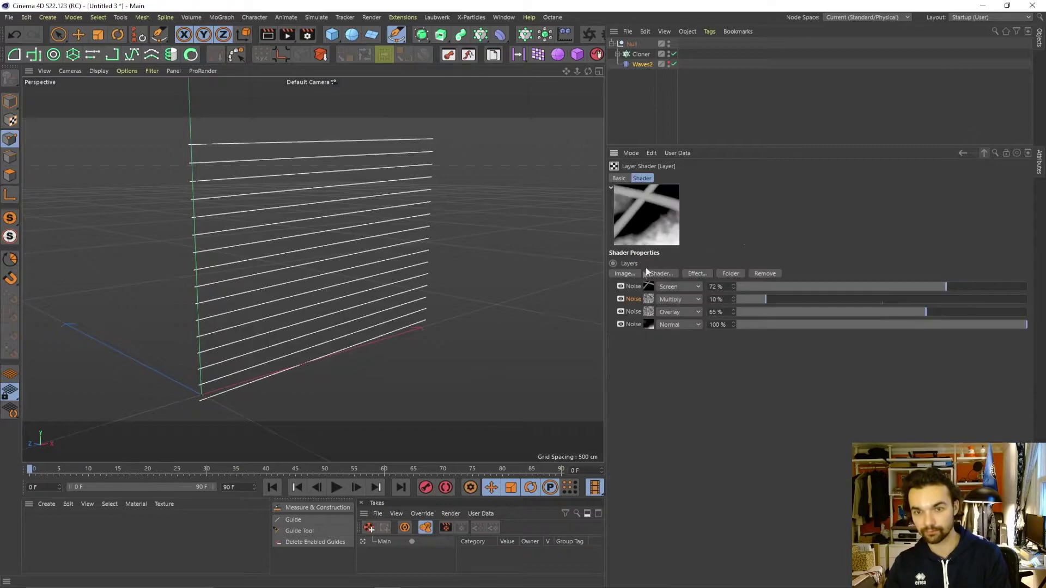
key("Delete")
left_click(632, 299)
key("Delete")
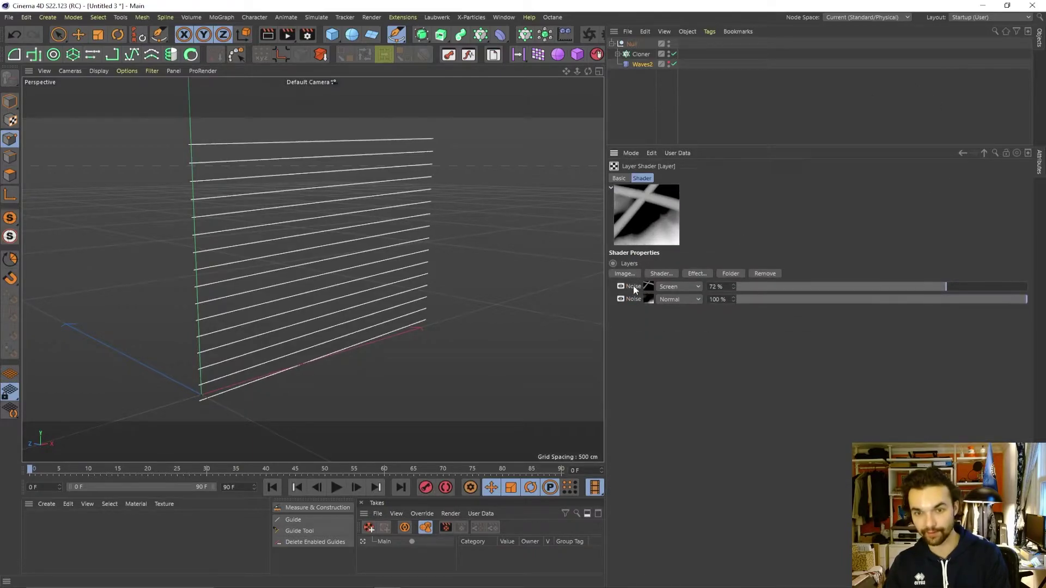
left_click(633, 286)
key("Delete")
- Set the Global Scale of the remaining Gaseous noise to 500 %
left_click(648, 286)
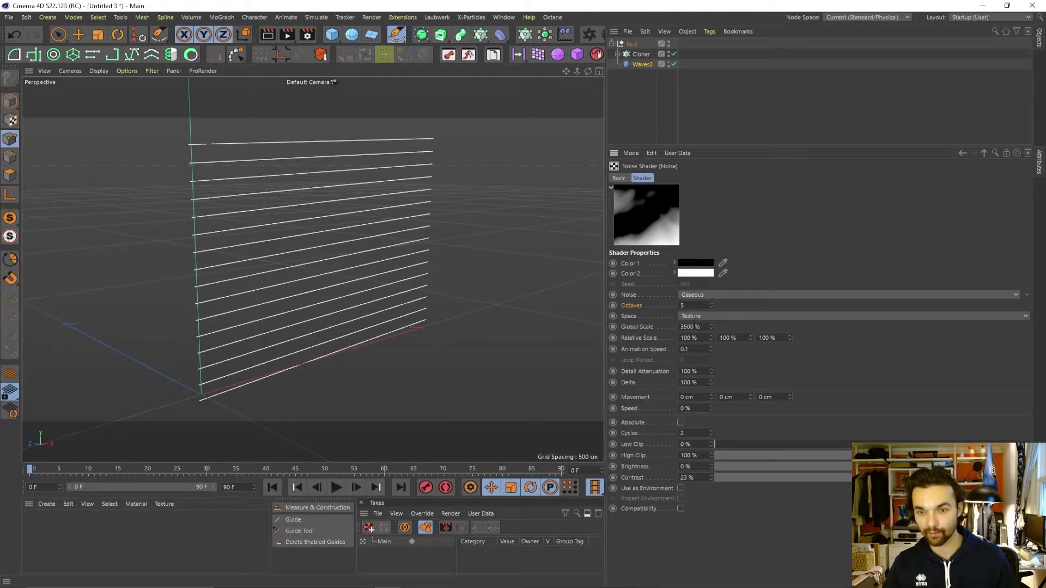
key("Return")
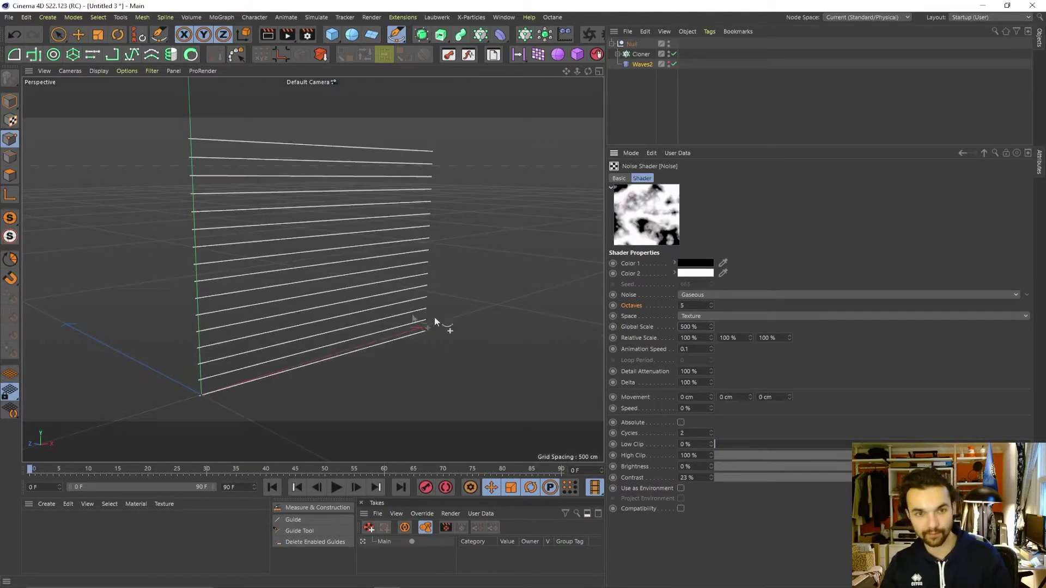
scroll(292, 284, "up", 5)
- Set the noise's Animation Speed to 2 while playing the timeline, and stop the playback
left_click(336, 488)
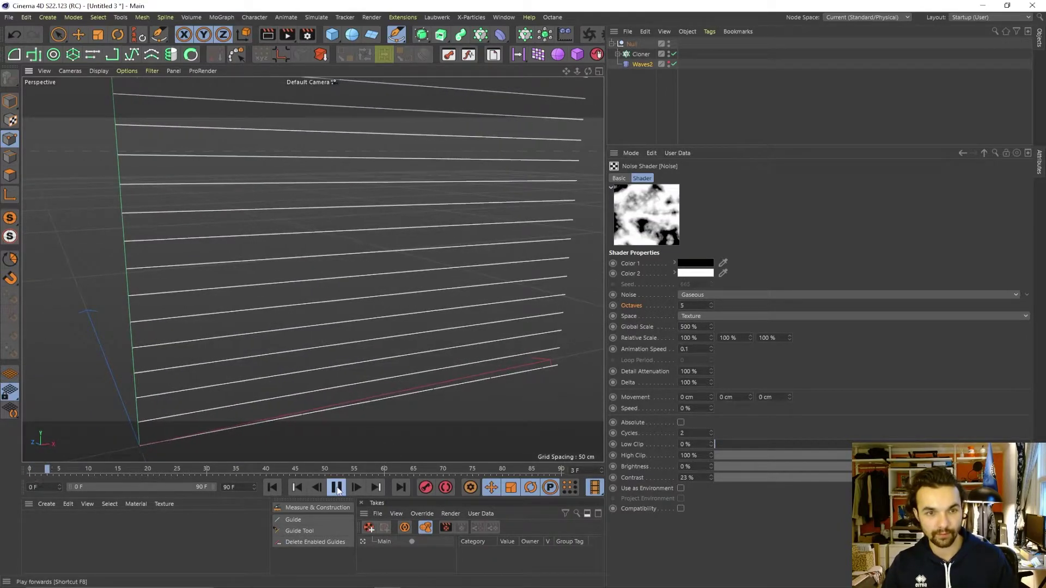
double_click(688, 349)
type("2")
key("Return")
scroll(335, 325, "down", 5)
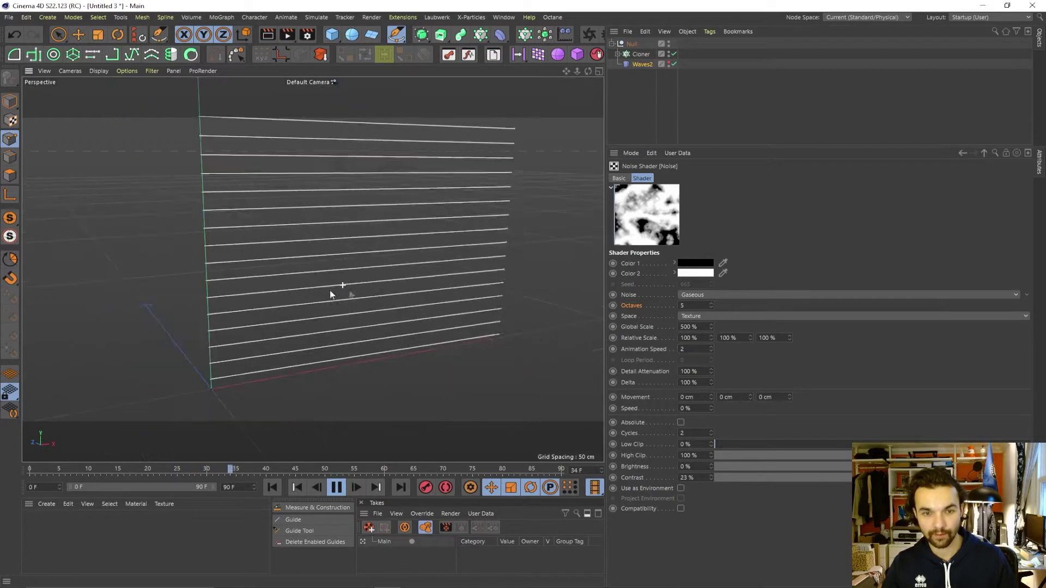
left_click(337, 486)
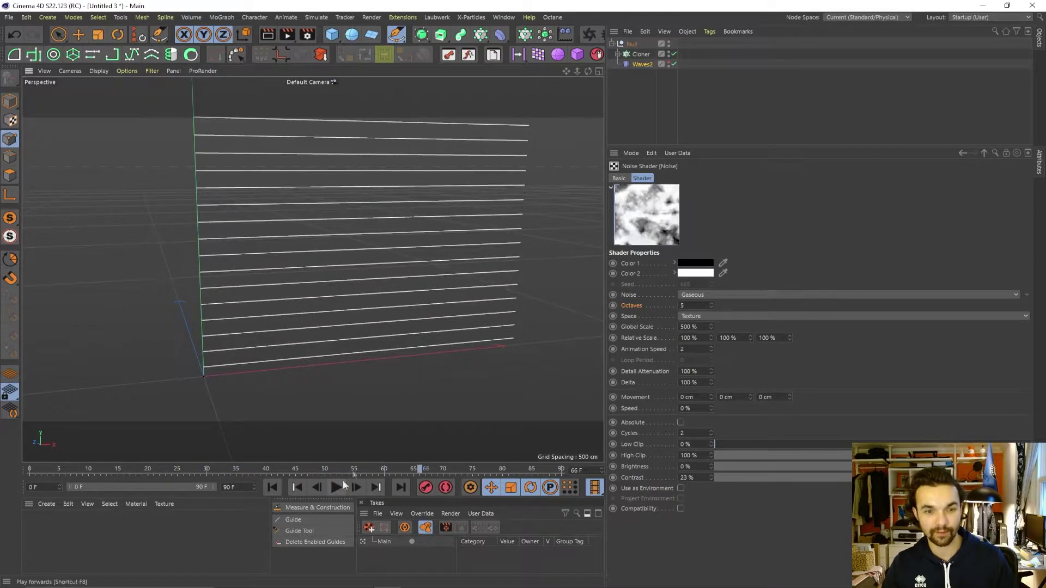
- Set the Intermediate Points of the spline inside the Cloner to Natural with a Number of 65
left_click(617, 54)
left_click(643, 64)
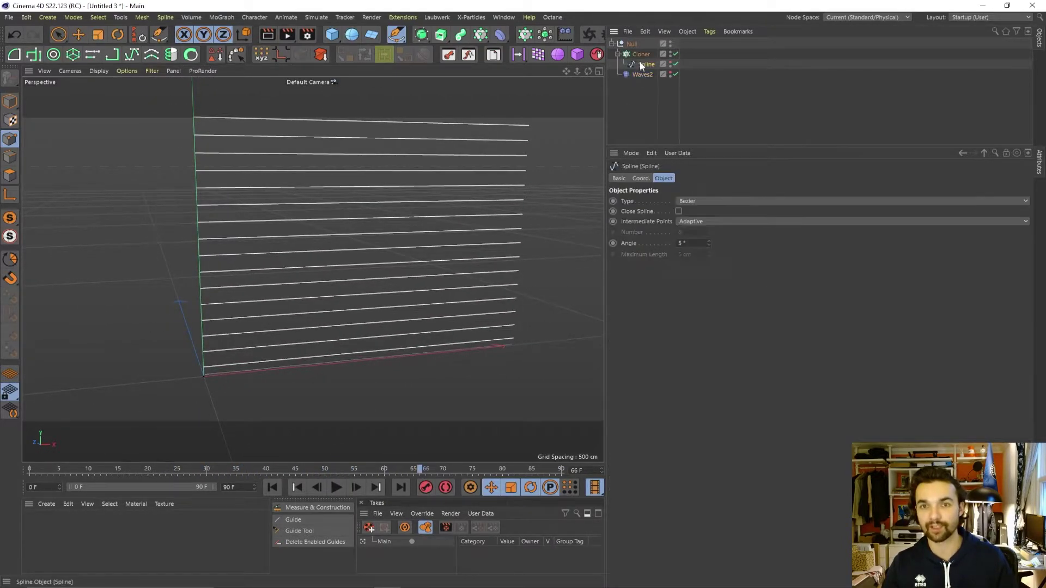
left_click(711, 201)
left_click(711, 200)
left_click(701, 221)
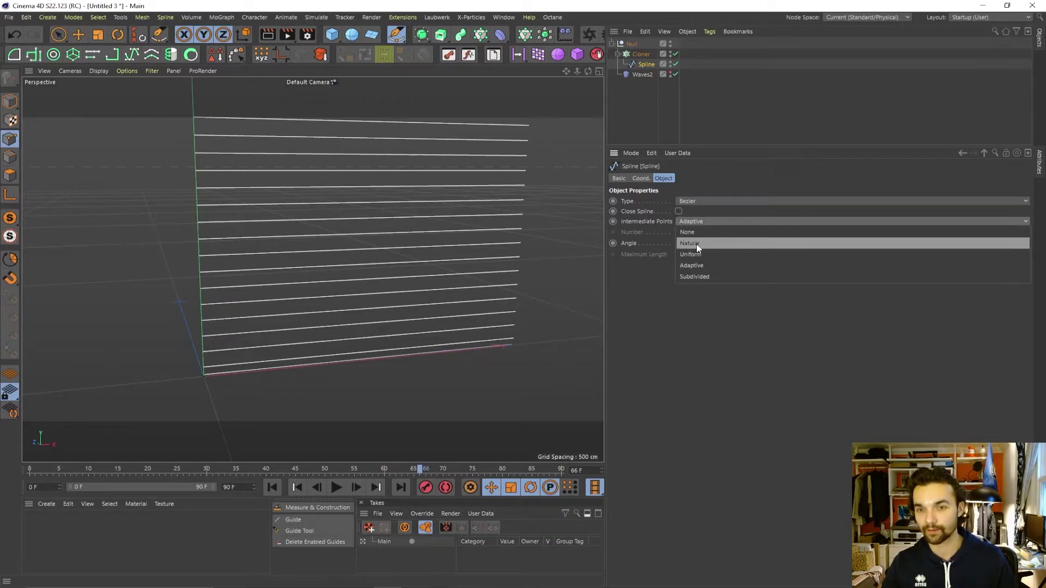
left_click(696, 244)
left_click_drag(265, 278, 305, 278, "alt")
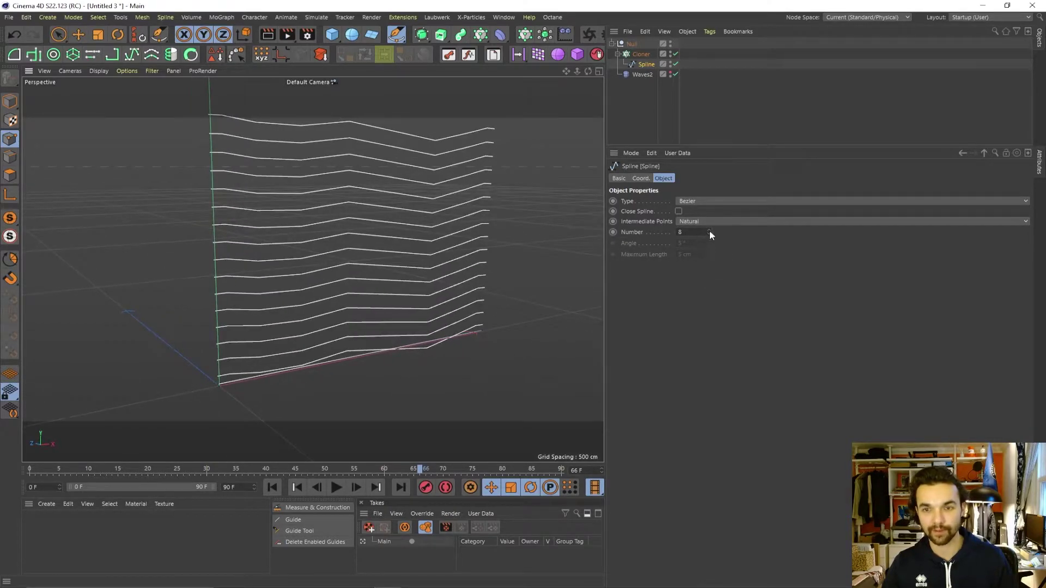
left_click_drag(709, 235, 637, 253)
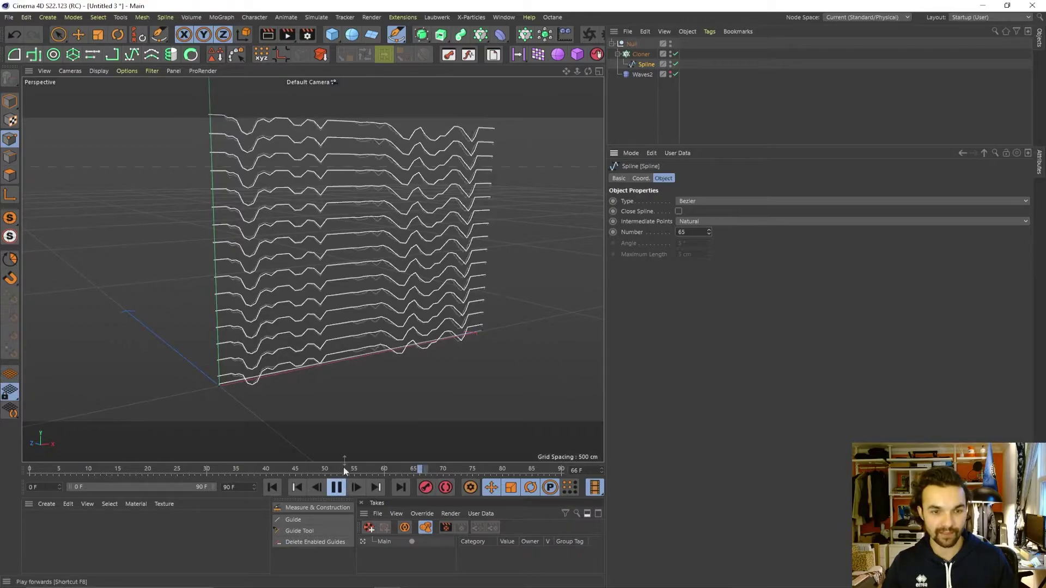
- Play the displaced splines, view the wave motion from several angles, and stop at frame 40
left_click_drag(329, 308, 308, 297, "alt")
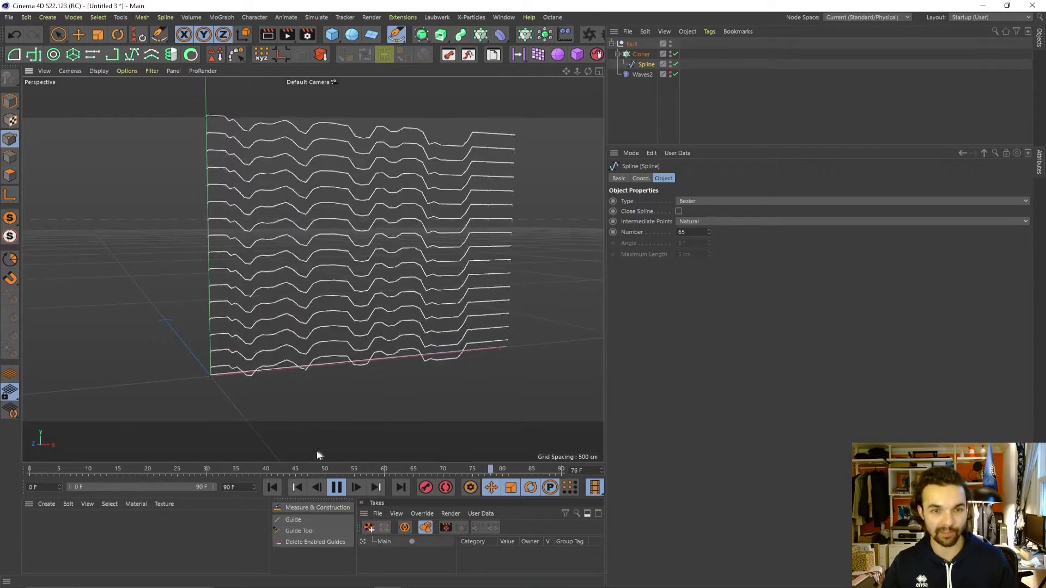
left_click_drag(408, 285, 344, 284, "alt")
left_click(337, 487)
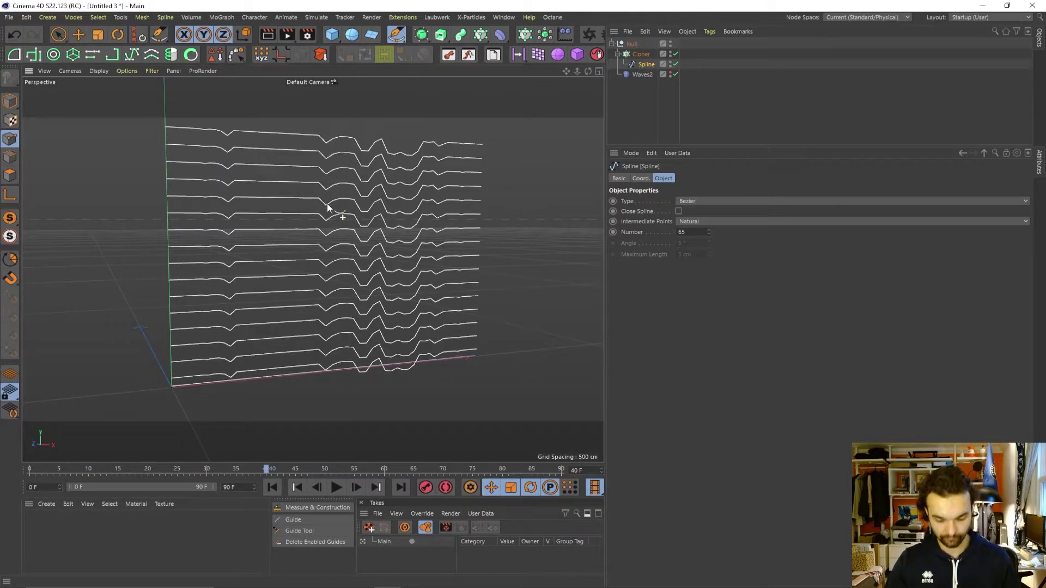
- Switch to the X-Particles trails project, examine how the displaced trails vary from several angles, and return to the Cloner project
key("v")
mouse_move(326, 233)
left_click(304, 270)
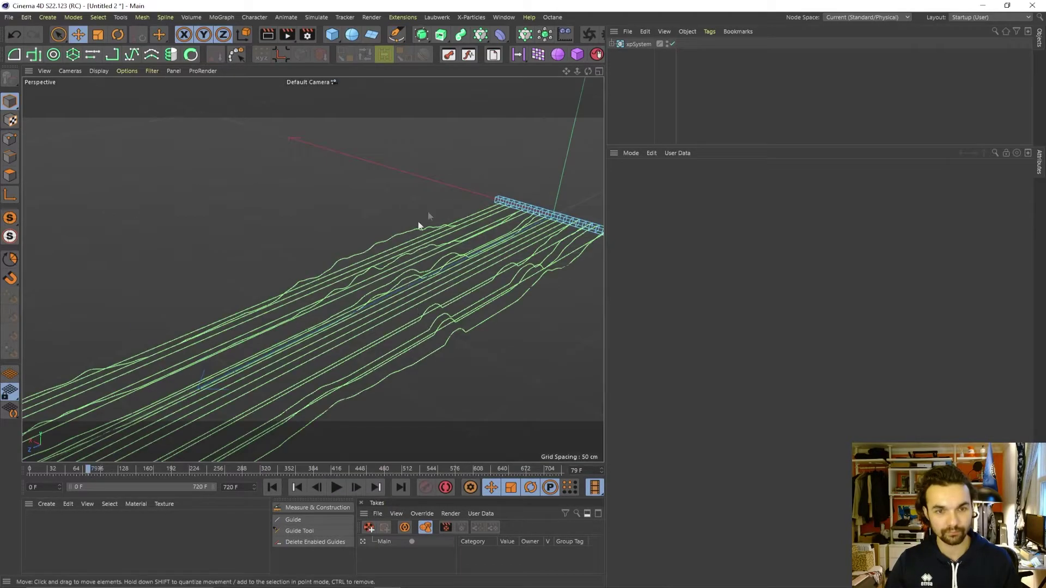
left_click_drag(419, 224, 442, 341, "alt")
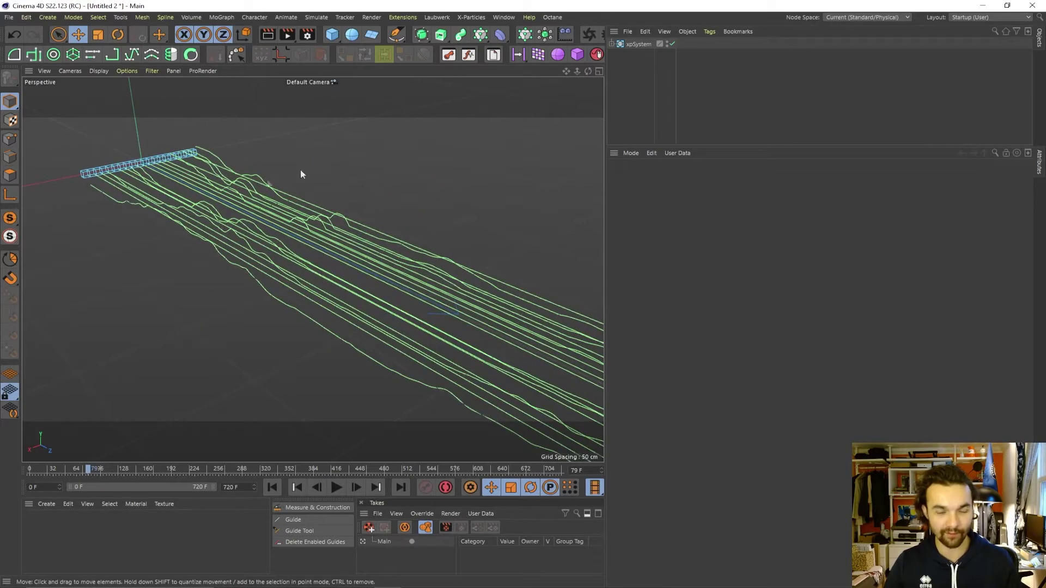
left_click_drag(200, 238, 364, 316, "alt")
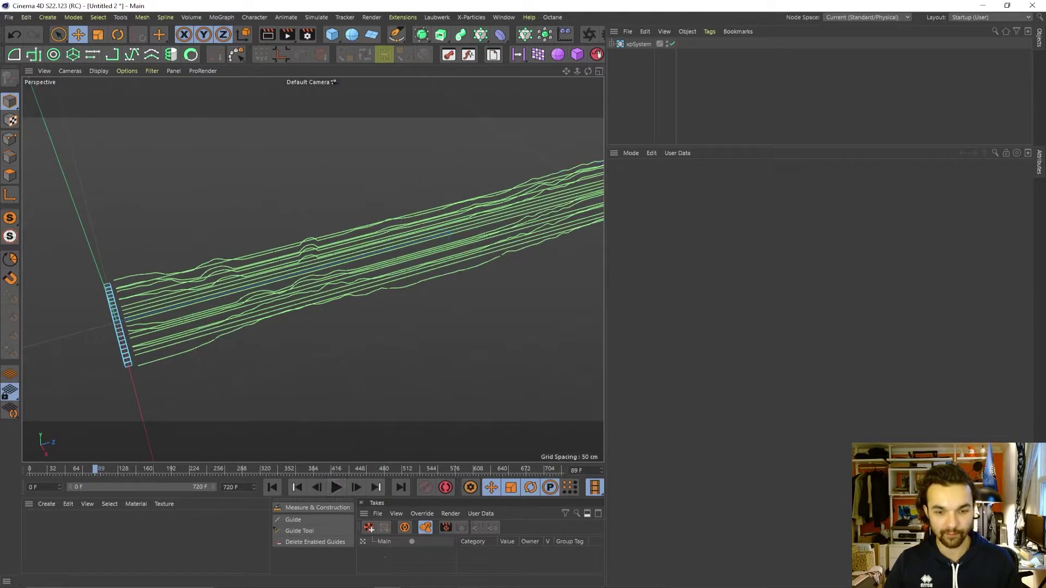
key("v")
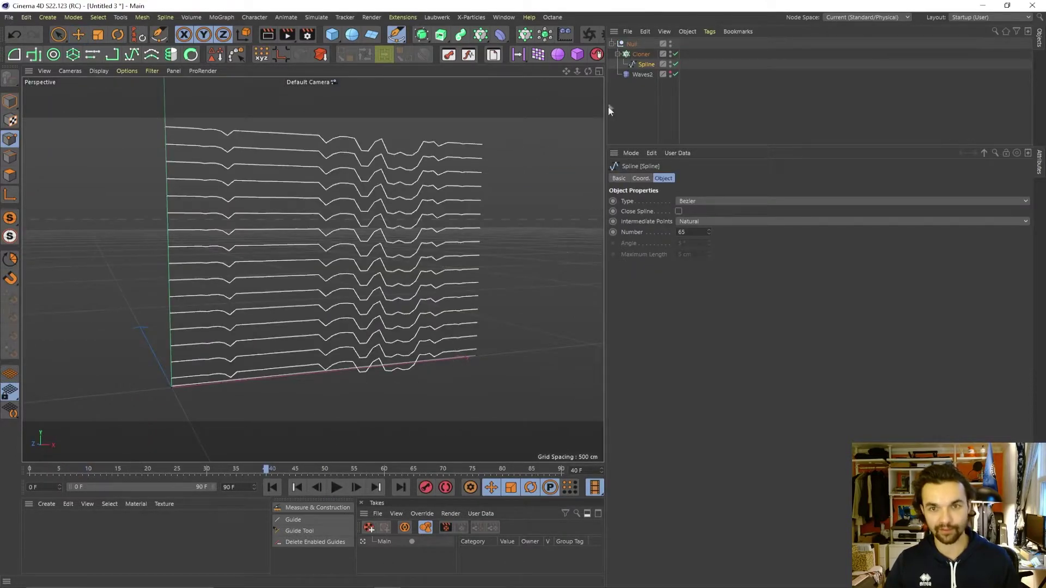
- Make the Cloner editable and expand its hierarchy of individual splines
left_click(632, 54)
key("c")
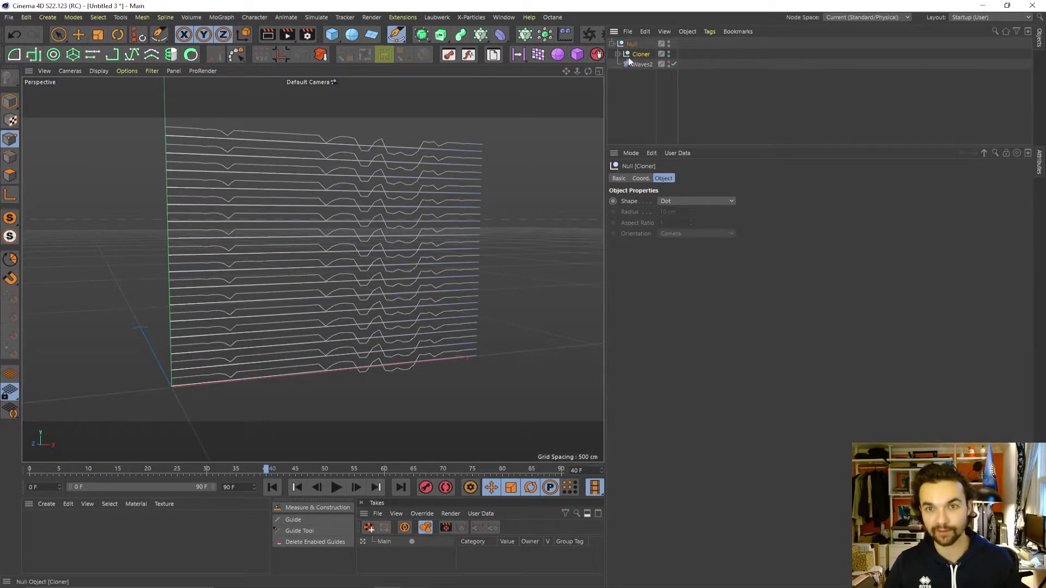
left_click(618, 54)
- Merge the Cloner and all its child splines with Connect Objects + Delete, and place the Waves2 displacer under the merged spline
right_click(628, 54)
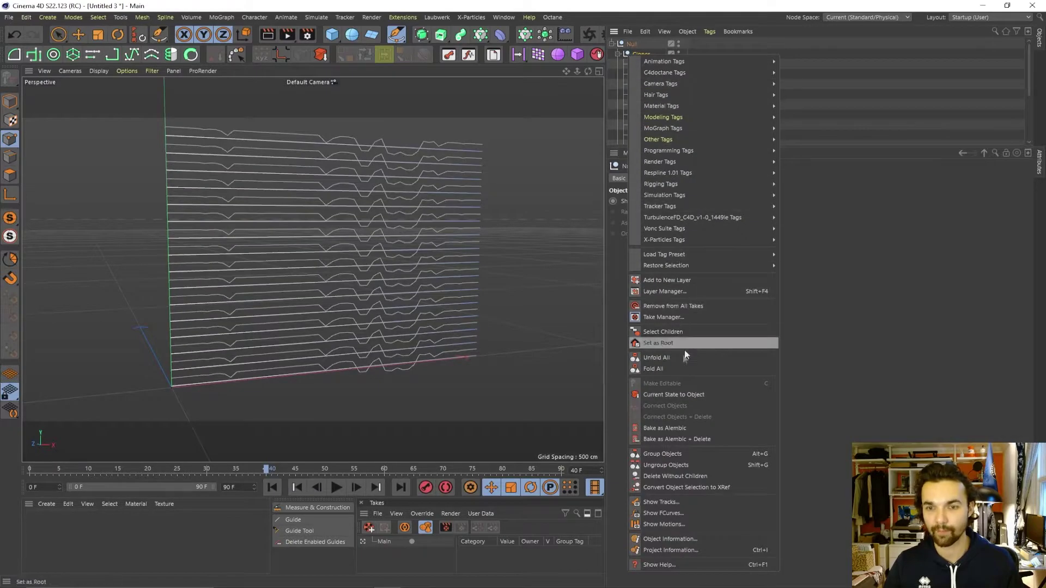
left_click(675, 331)
right_click(651, 62)
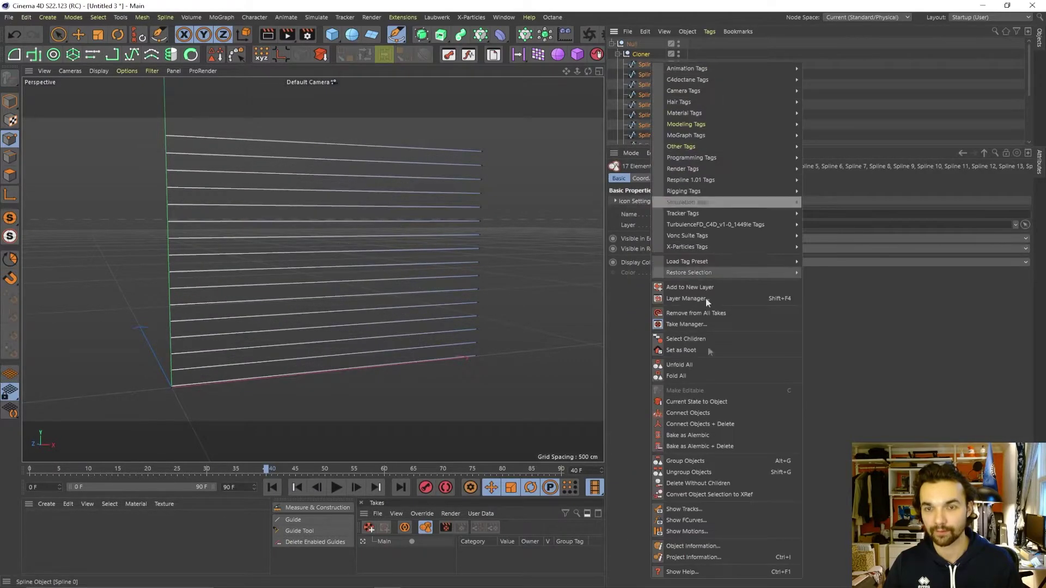
left_click(713, 425)
left_click(644, 64)
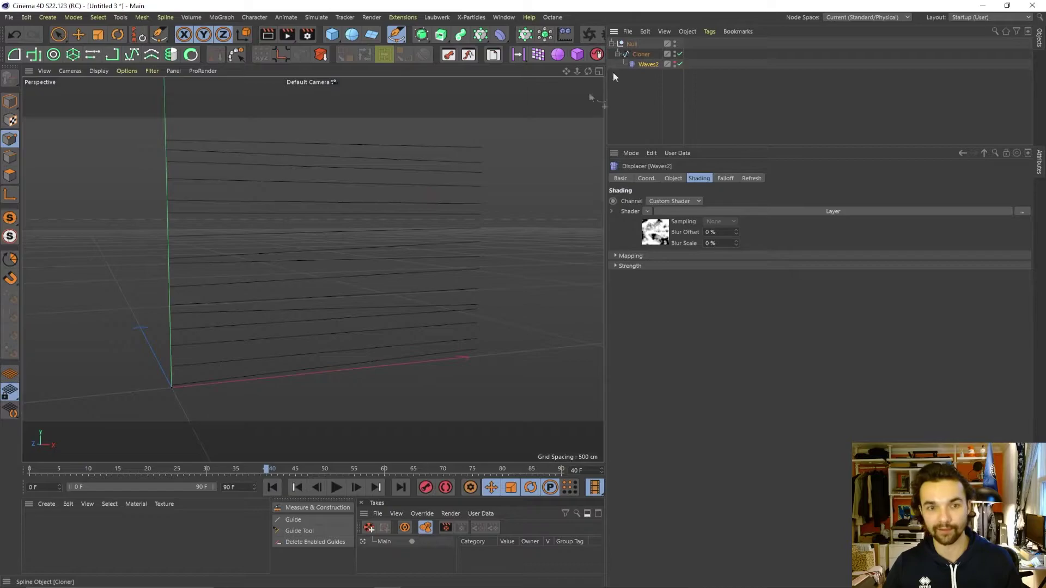
- Play the animation, set the merged spline's intermediate points to Natural, and stop playback
scroll(359, 237, "down", 2)
left_click(336, 487)
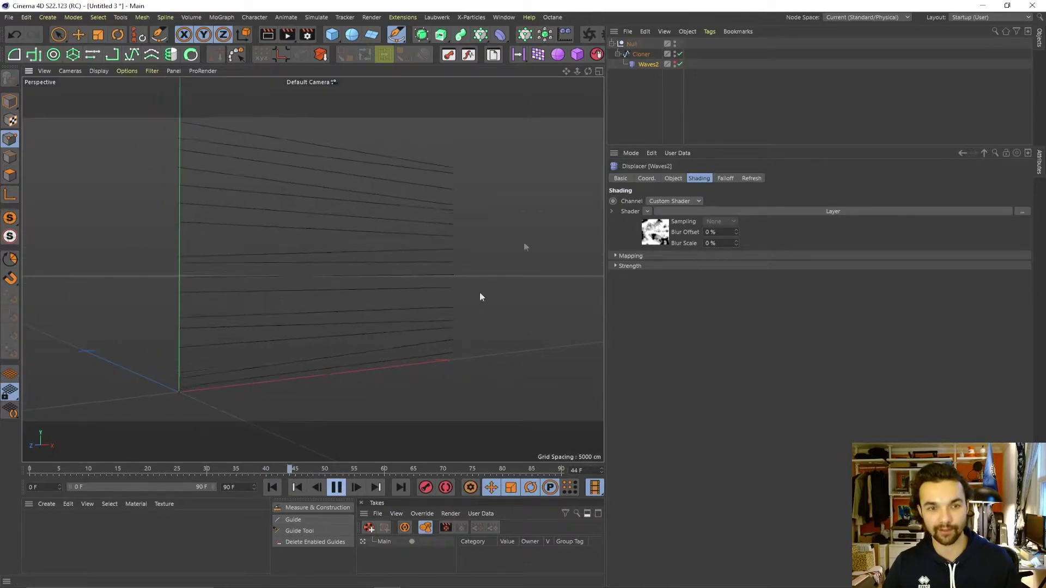
left_click(643, 54)
left_click(703, 222)
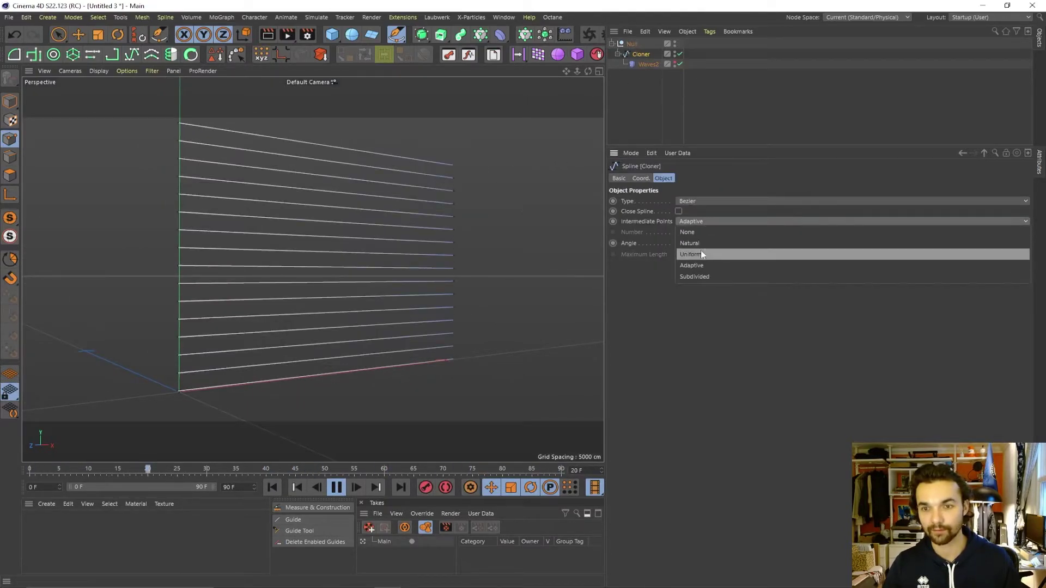
left_click(692, 241)
scroll(360, 275, "up", 2)
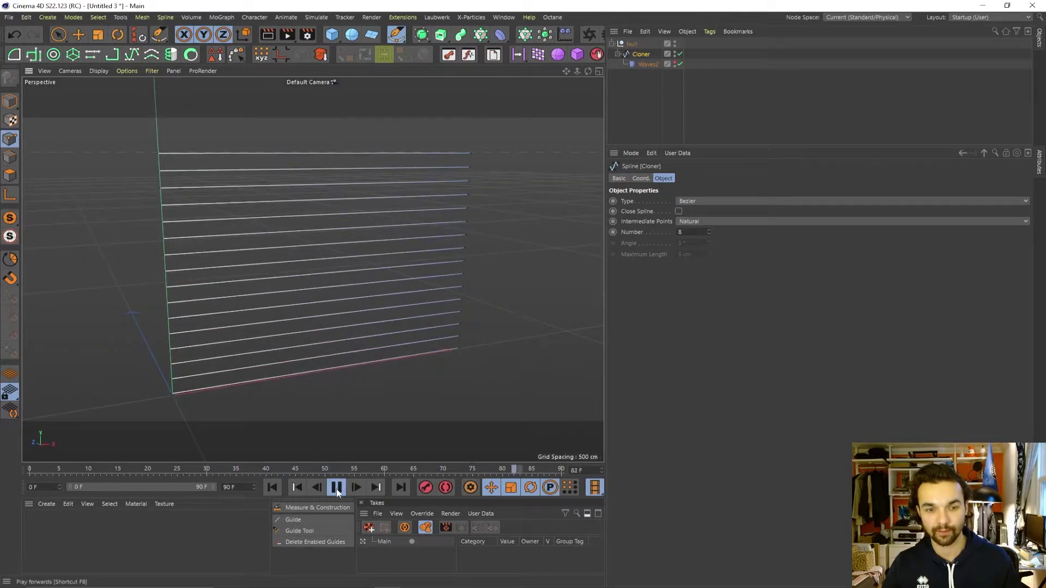
key("F8")
- Deselect the merged spline and play the animation to examine how its displaced strands move
left_click_drag(270, 220, 292, 333)
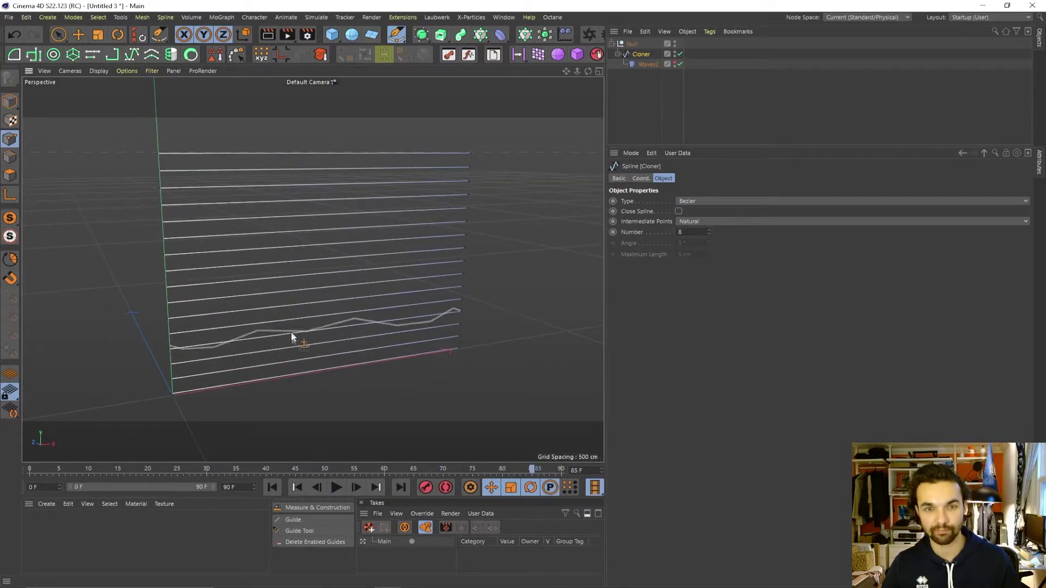
left_click(656, 108)
left_click(342, 491)
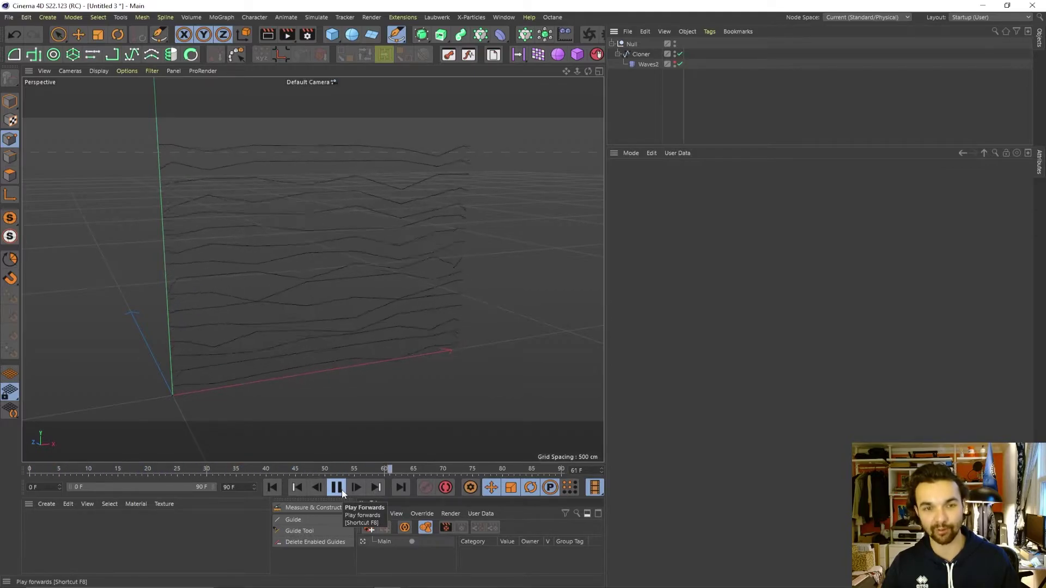
left_click(342, 490)
- Switch to the X-Particles trails project and examine the displaced trails from several angles and distances
key("v")
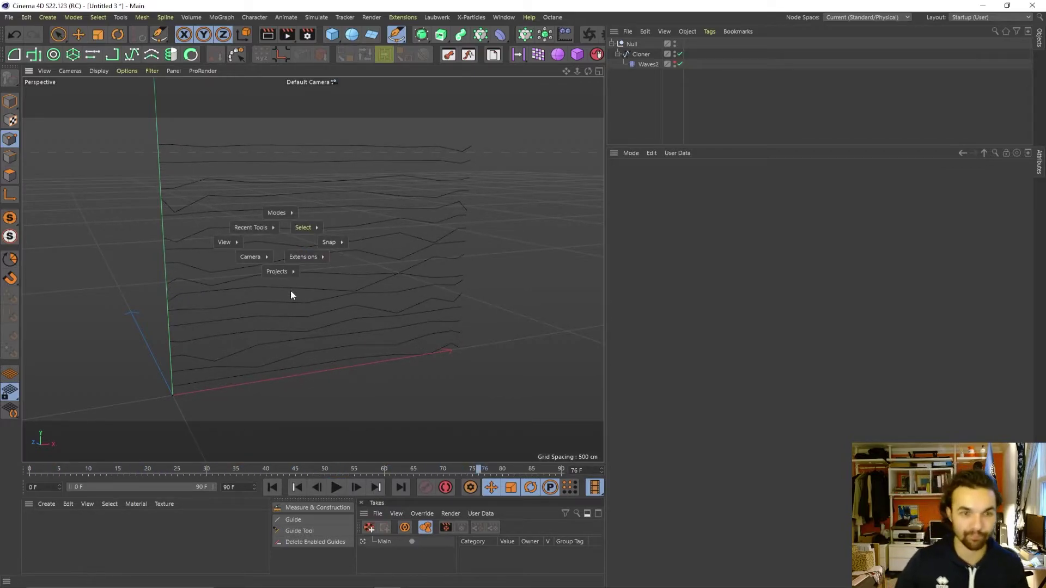
left_click(290, 307)
right_click_drag(454, 238, 380, 238, "alt")
middle_click_drag(380, 238, 342, 306, "alt")
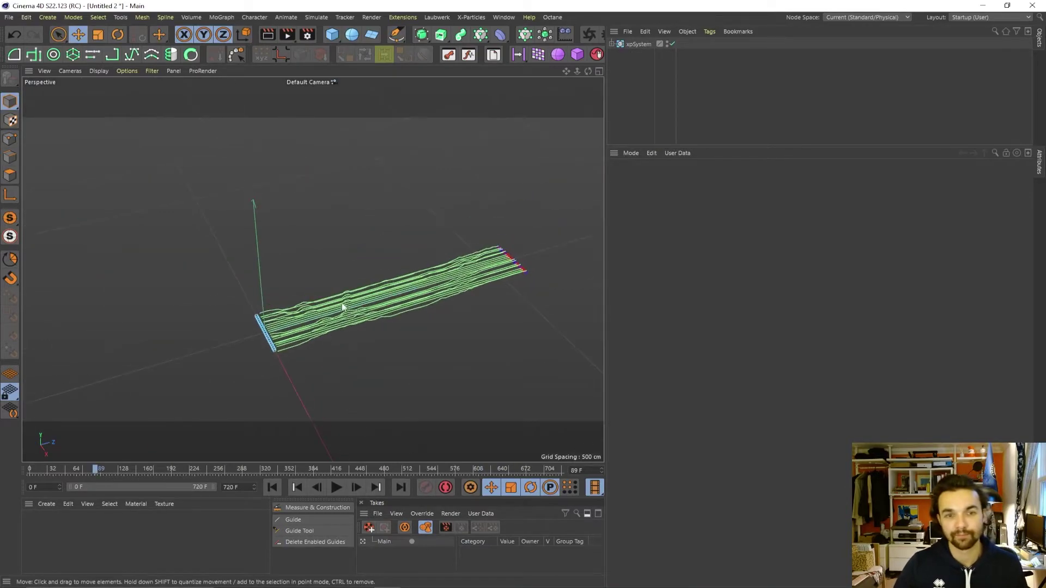
right_click_drag(360, 298, 453, 299, "alt")
left_click_drag(453, 299, 558, 280, "alt")
middle_click_drag(557, 280, 357, 244, "alt")
right_click_drag(358, 244, 256, 252, "alt")
left_click_drag(256, 252, 312, 256, "alt")
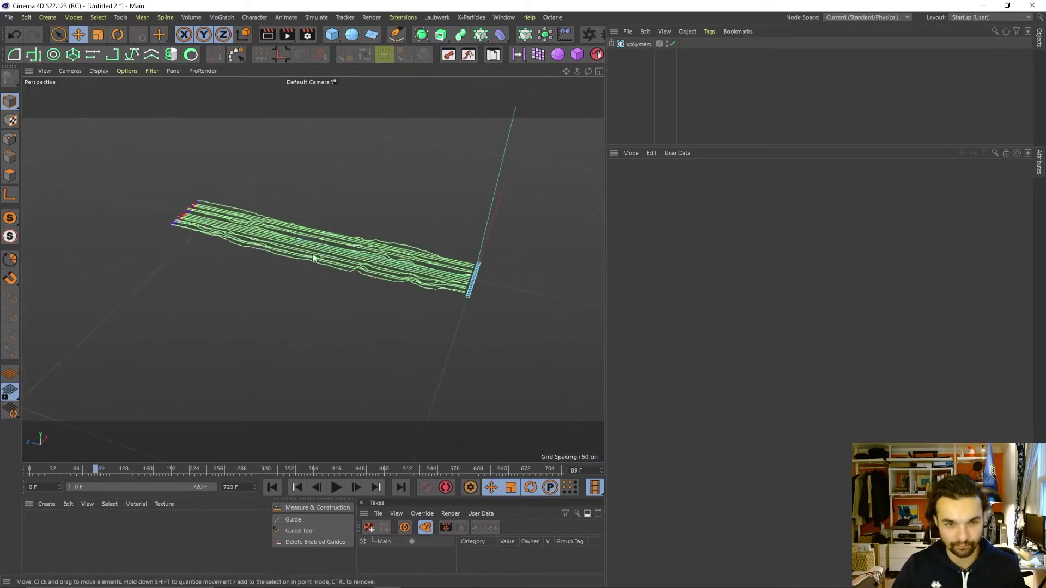
right_click_drag(312, 257, 381, 256, "alt")
- View the trails from the particle end and play the animation on to frame 125
key("space")
left_click_drag(241, 247, 410, 276, "alt")
left_click(336, 487)
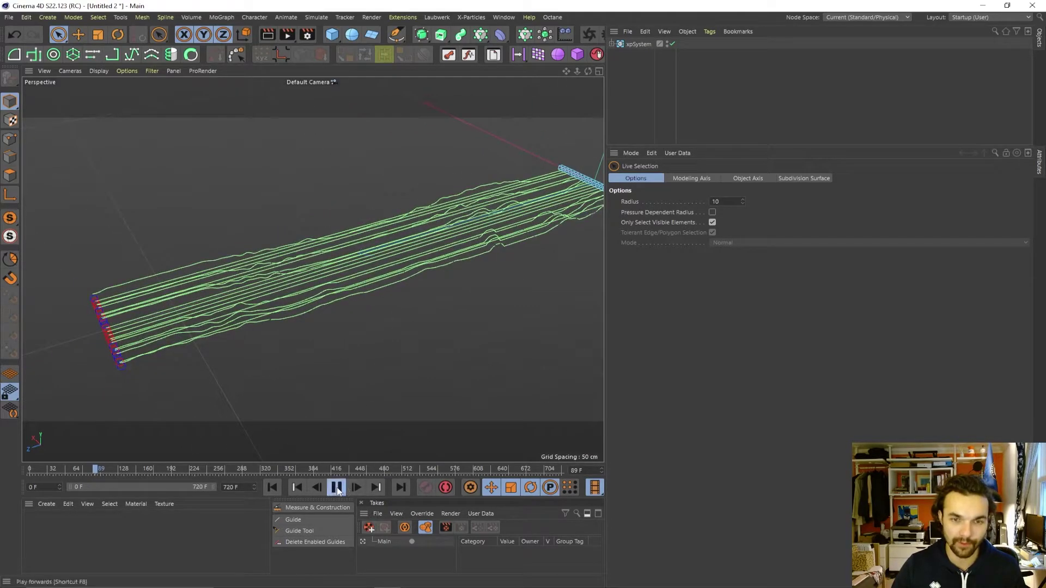
left_click(336, 488)
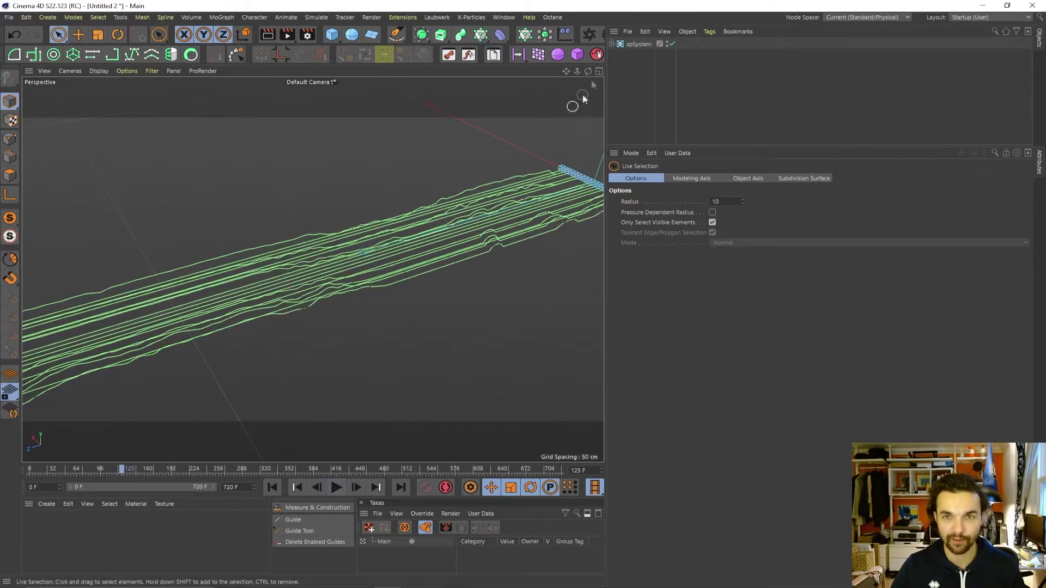
- Expand the xpSystem hierarchy, duplicate the Waves2 displacer under the Bright trail, and play the doubled displacement to frame 202
left_click(612, 44)
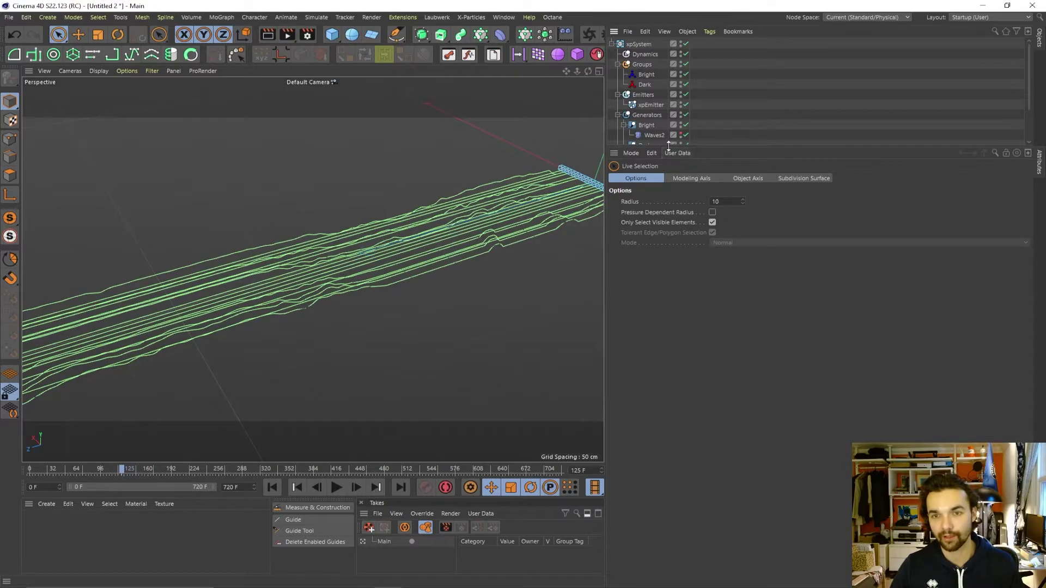
left_click_drag(669, 146, 665, 343)
left_click(653, 135)
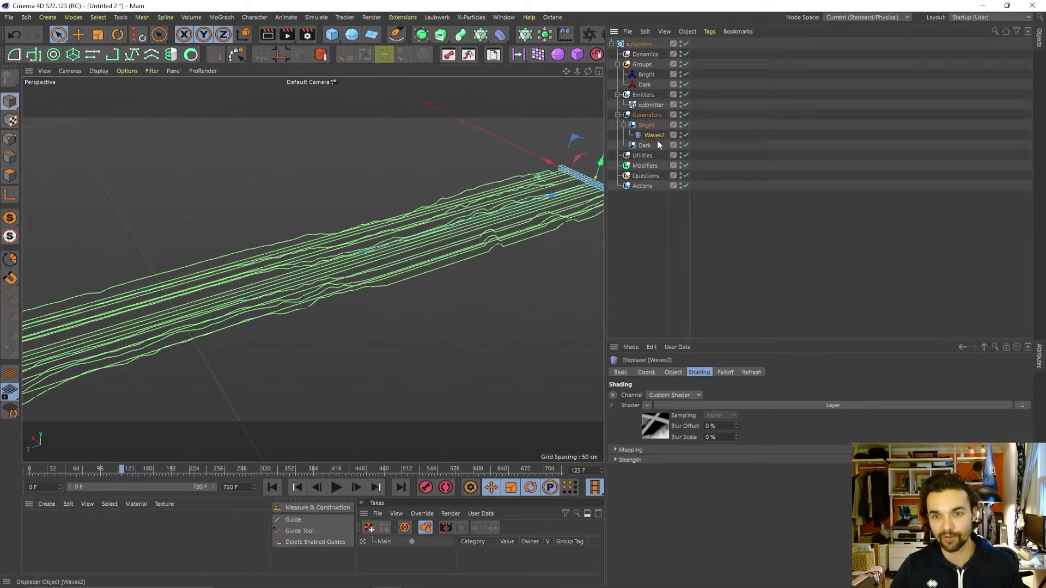
left_click_drag(652, 139, 652, 140, "ctrl")
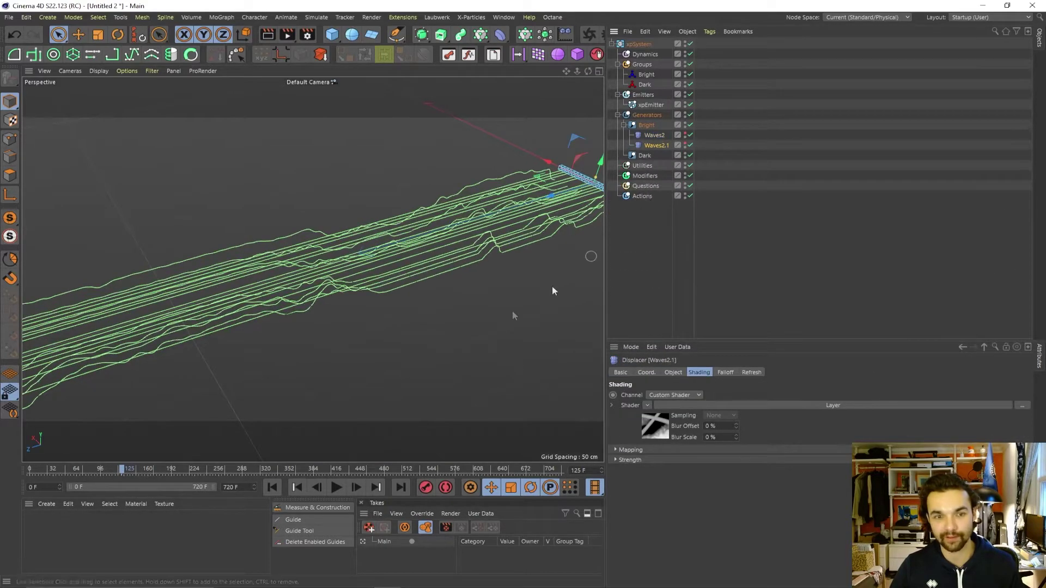
left_click(336, 488)
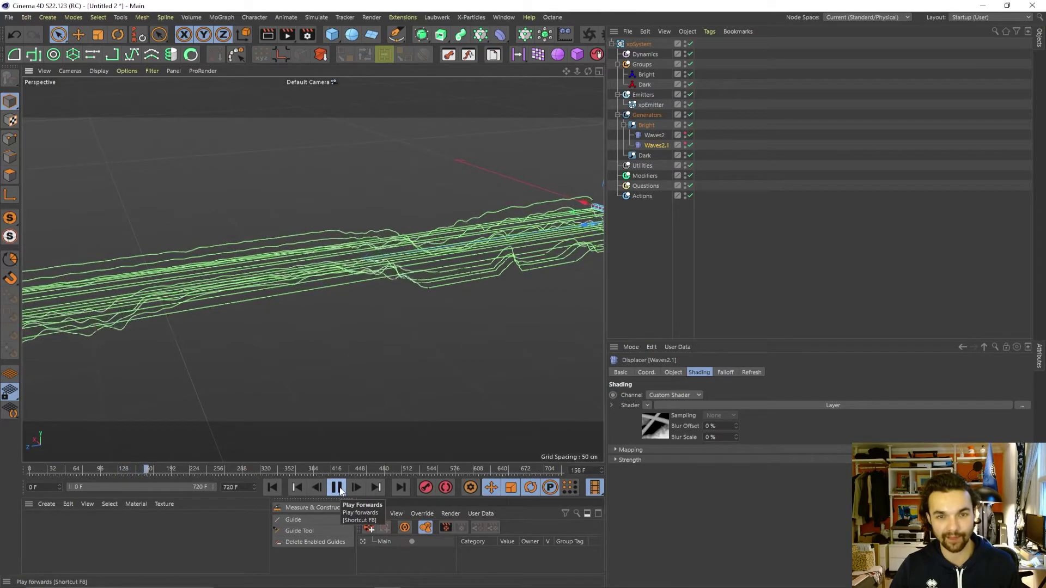
left_click(337, 488)
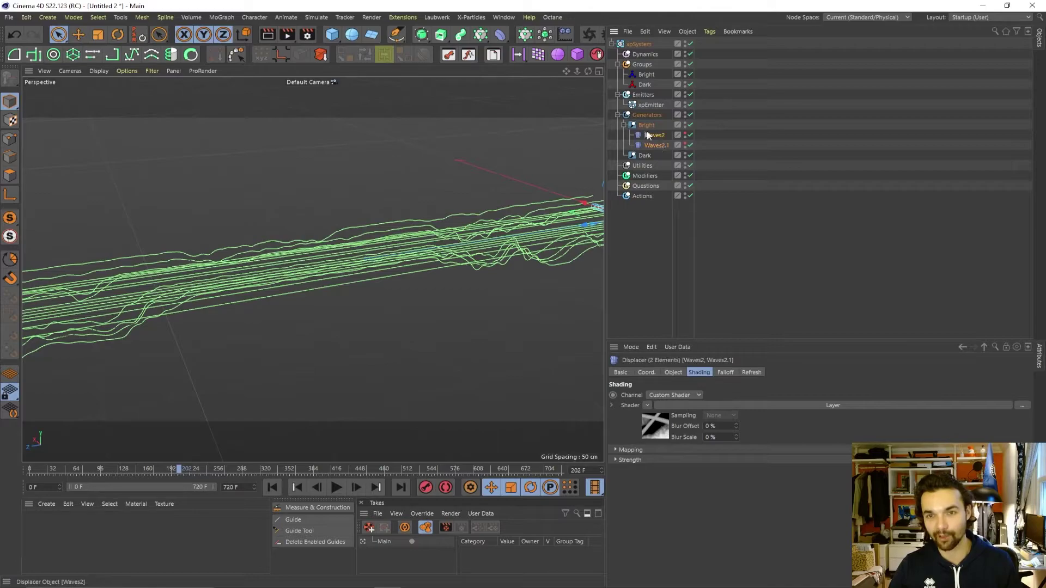
- Move both displacers out of the Bright trail directly under the Generators folder and play the trails from several angles
left_click_drag(652, 148, 643, 157)
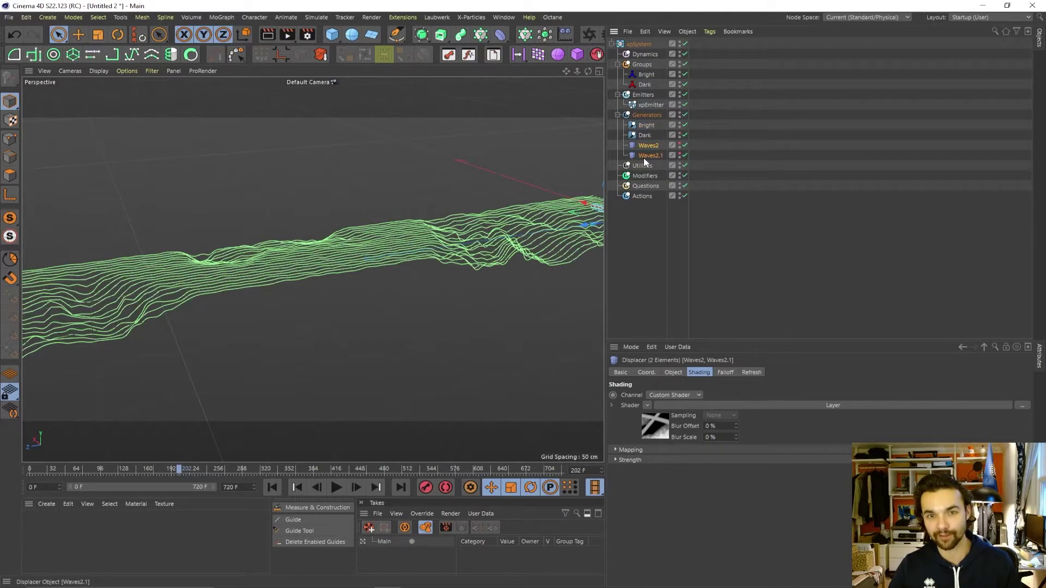
left_click(647, 115)
left_click_drag(307, 284, 453, 268, "alt")
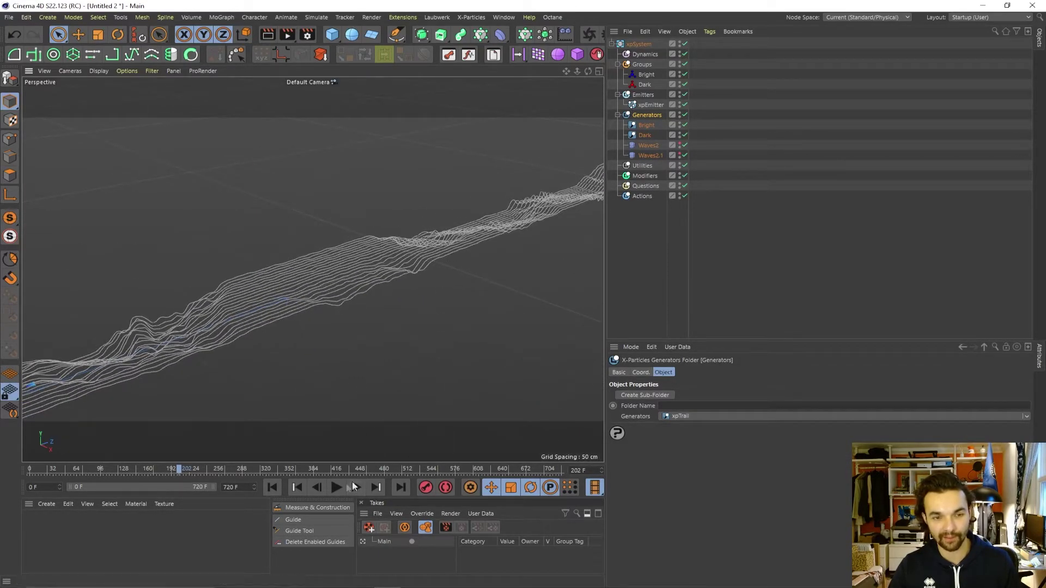
left_click(337, 488)
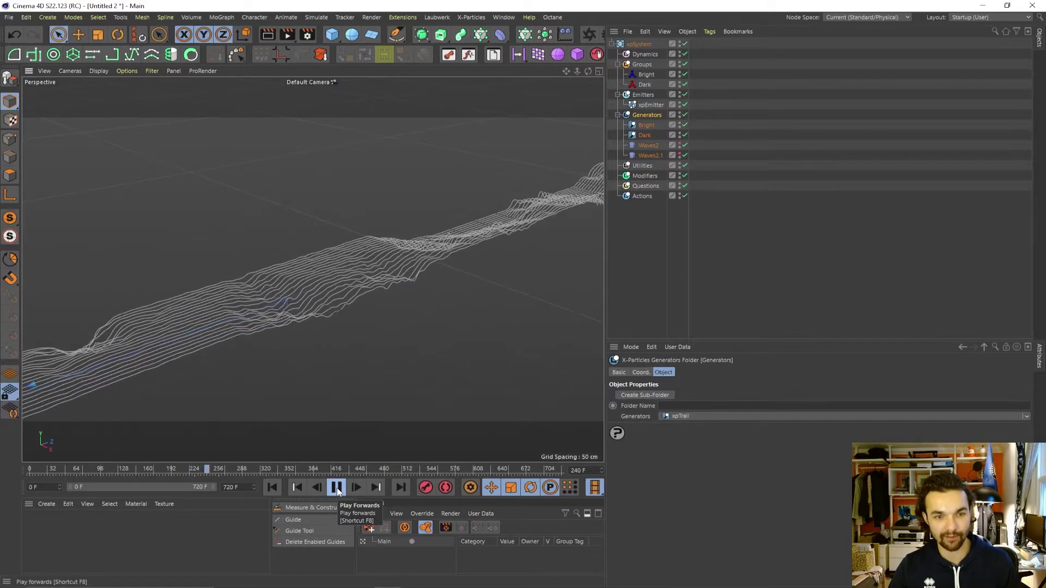
left_click_drag(281, 331, 482, 320, "alt")
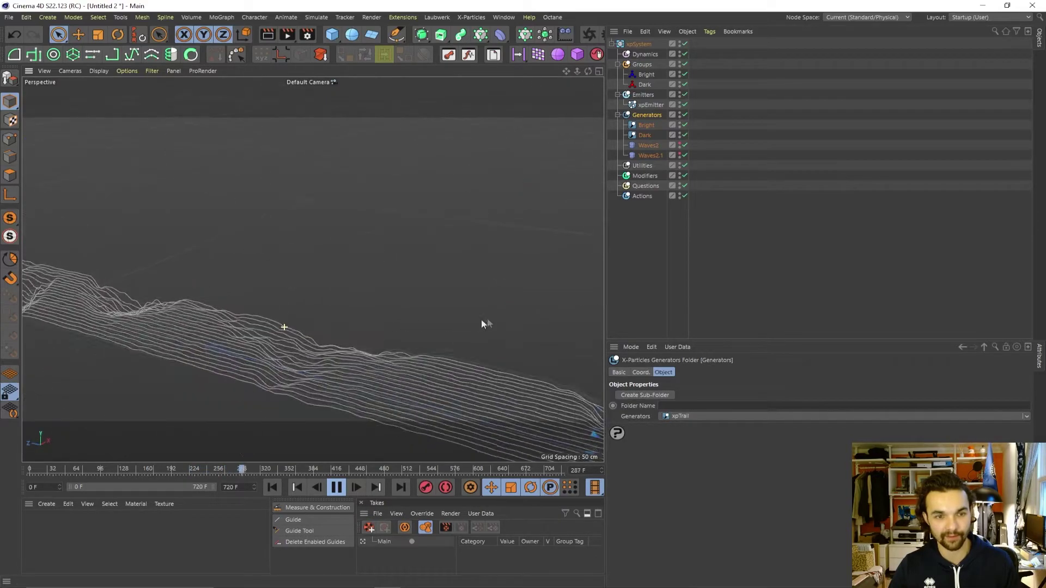
left_click_drag(404, 322, 348, 357, "alt")
left_click_drag(275, 355, 334, 322, "alt")
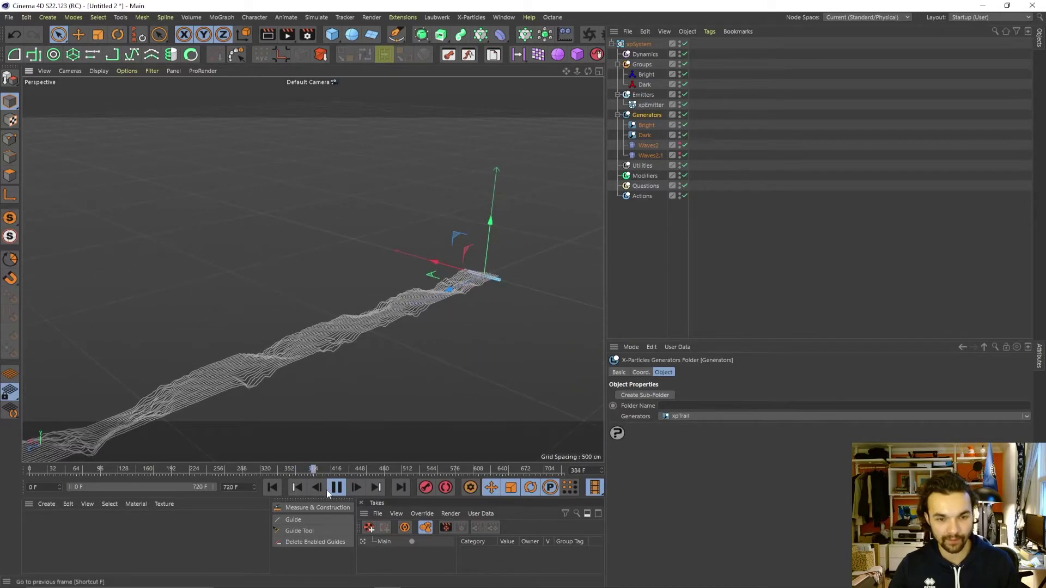
- Rewind to frame 0 and set the xpEmitter's count first to 150 and finally to 200
left_click(274, 488)
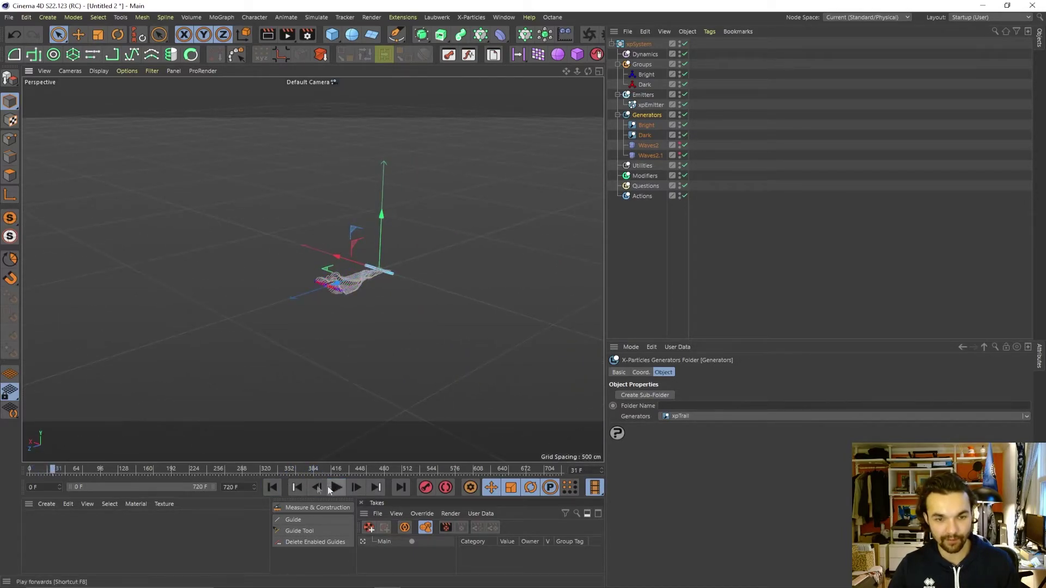
right_click_drag(385, 266, 484, 259, "alt")
left_click_drag(383, 289, 351, 313, "alt")
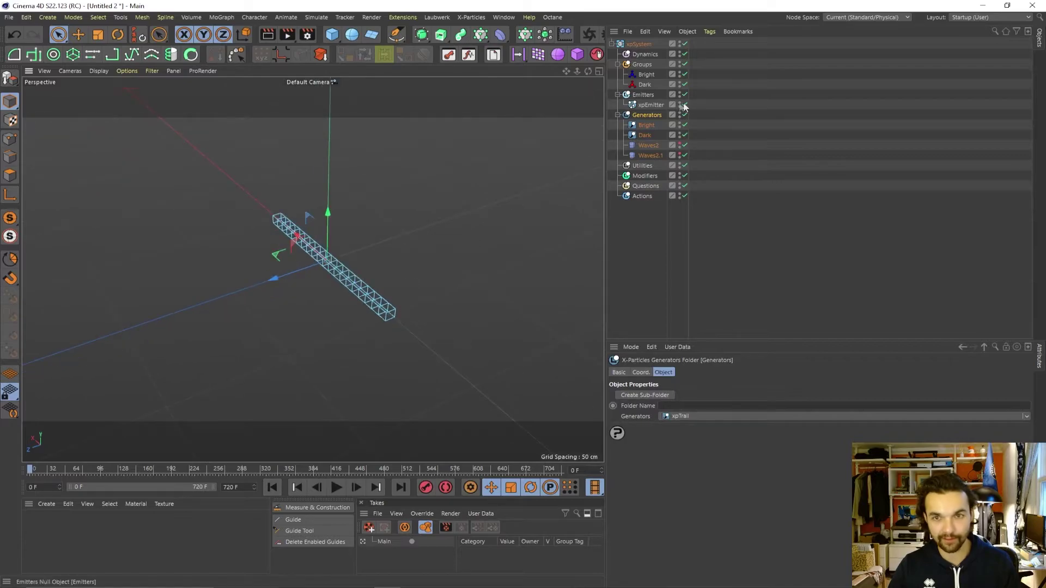
left_click(650, 105)
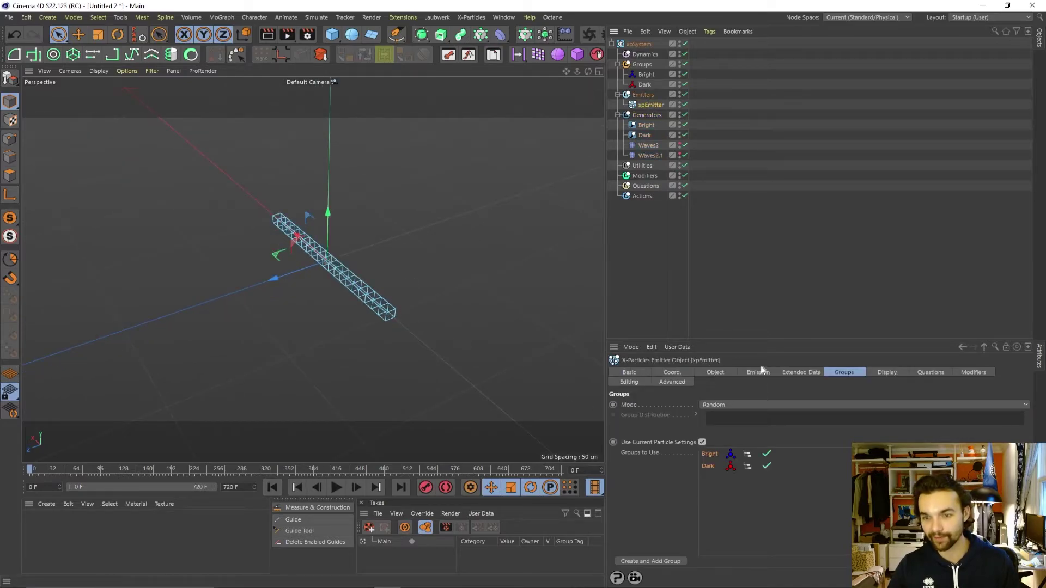
left_click(715, 373)
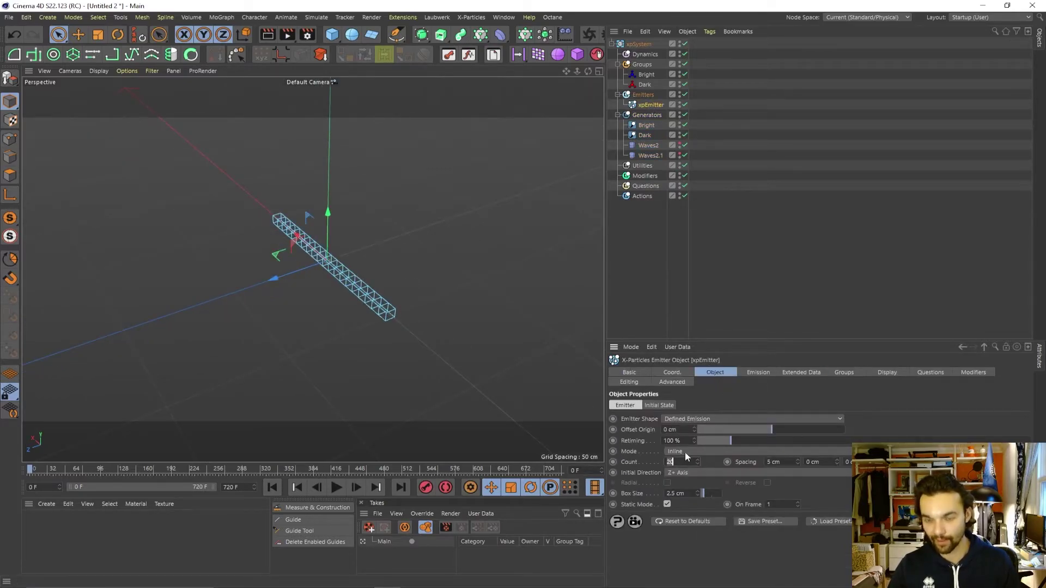
type("150")
key("Return")
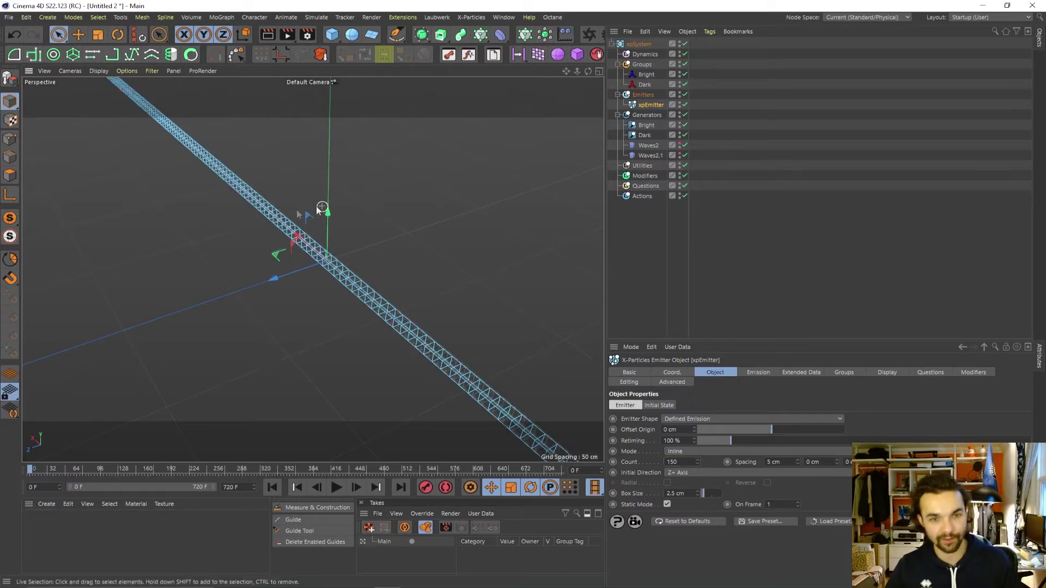
scroll(322, 208, "down", 5)
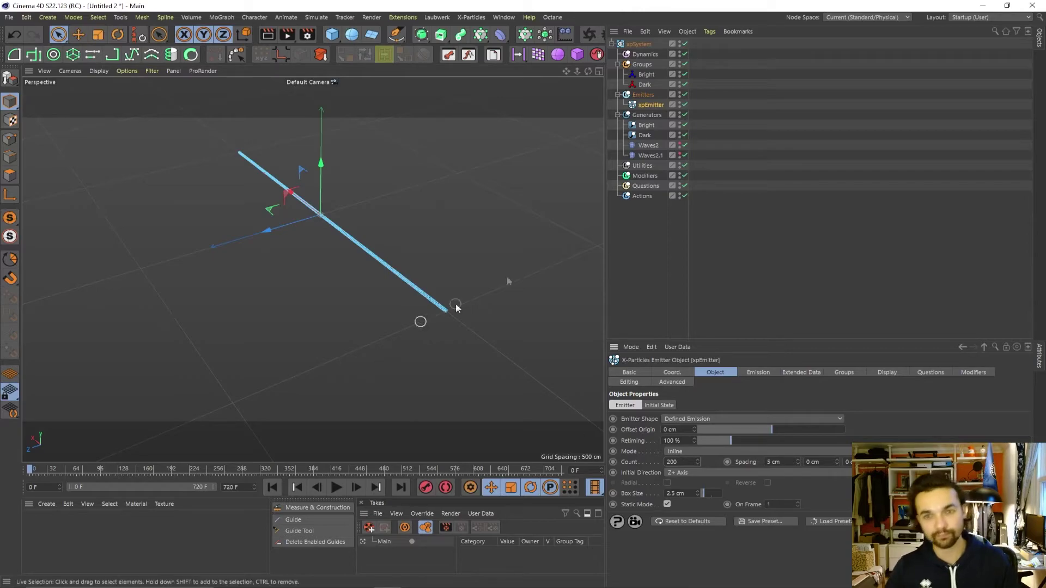
- Disable both Waves displacers and play the undisplaced trails to frame 71
left_click(685, 156)
scroll(403, 305, "up", 5)
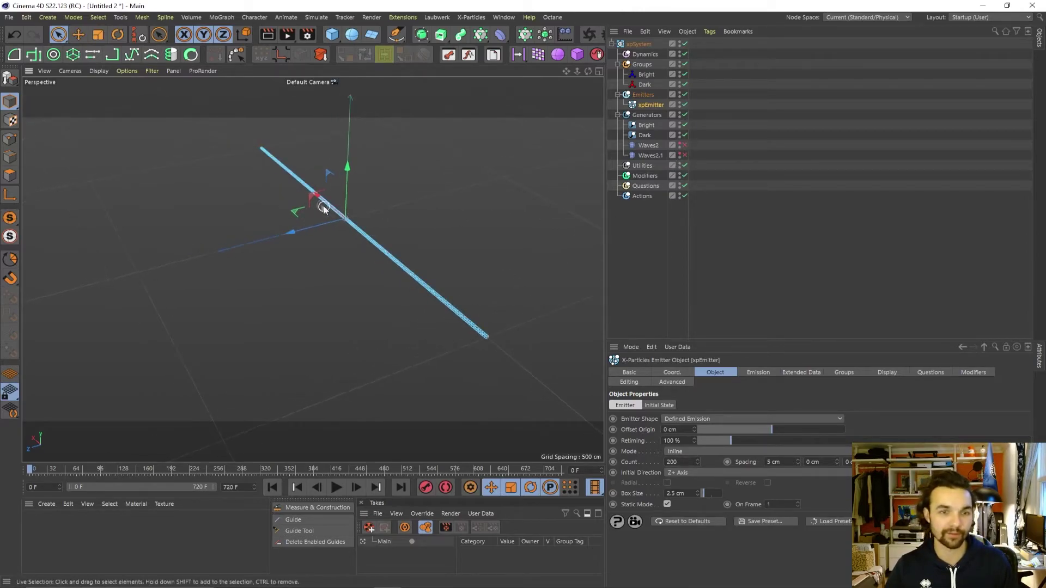
middle_click_drag(414, 309, 388, 304, "alt")
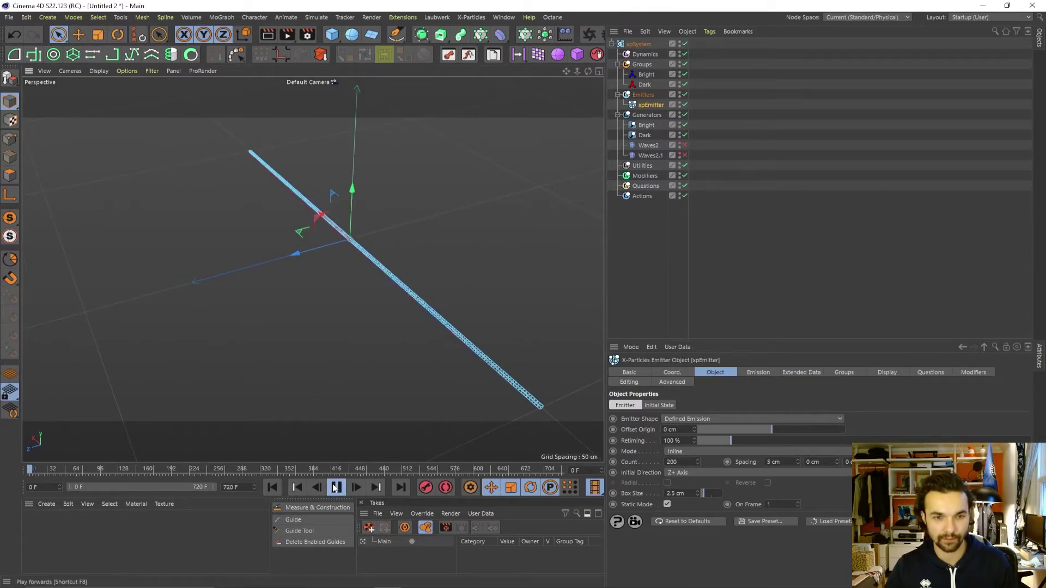
left_click(336, 488)
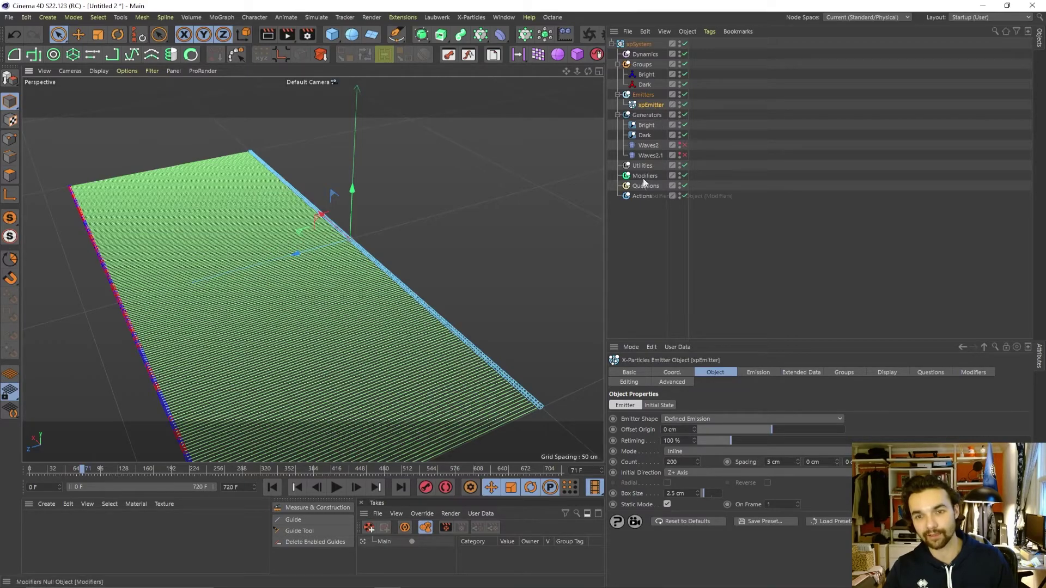
key("v")
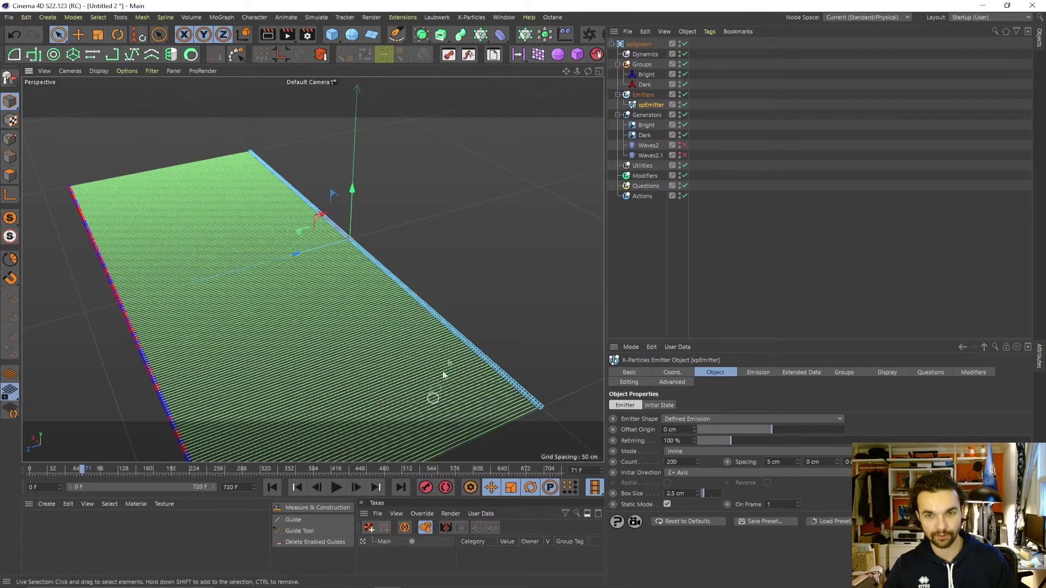
mouse_move(431, 301)
left_mouse_down("alt")
mouse_move(297, 306)
mouse_move(433, 300)
left_mouse_up("alt")
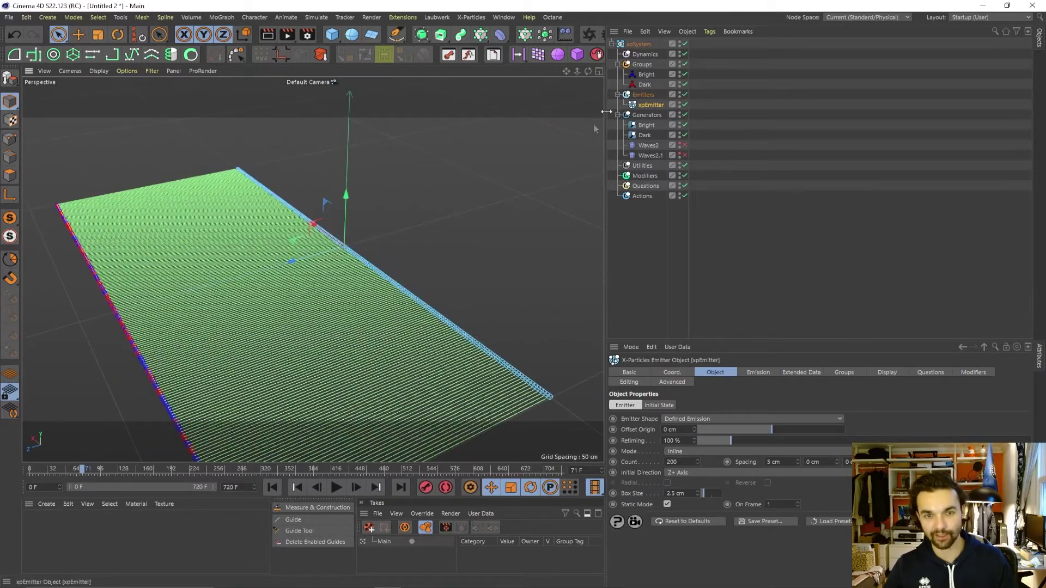
scroll(297, 264, "down", 3)
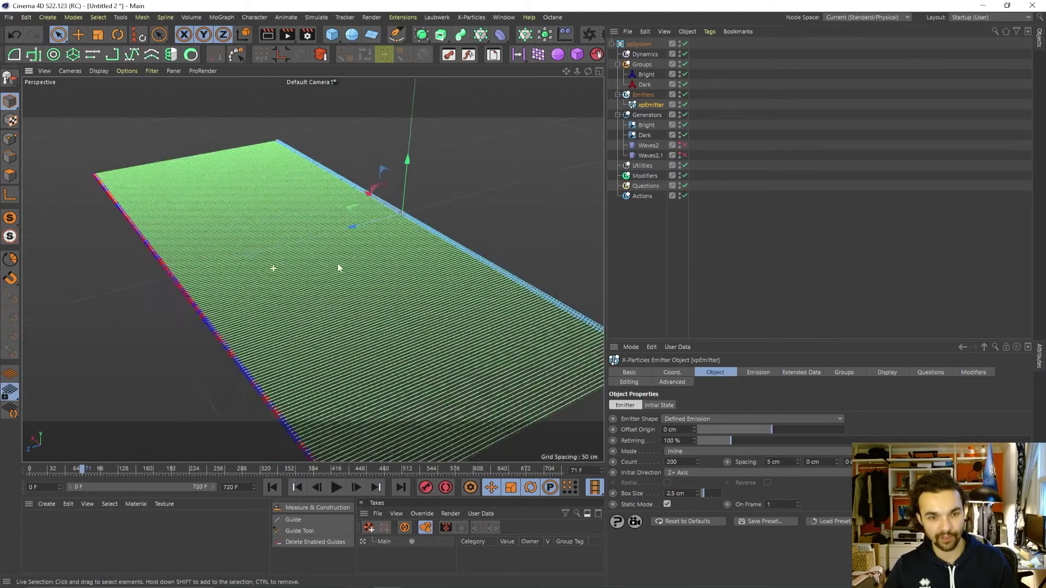
mouse_move(338, 268)
left_mouse_down("alt")
mouse_move(332, 290)
mouse_move(319, 266)
left_mouse_up("alt")
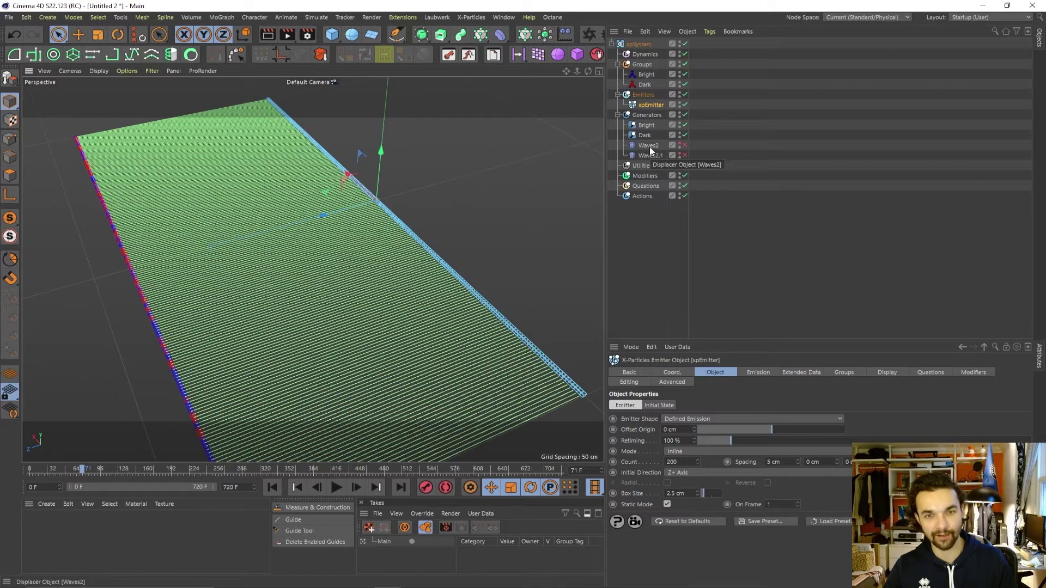
scroll(306, 304, "down", 3)
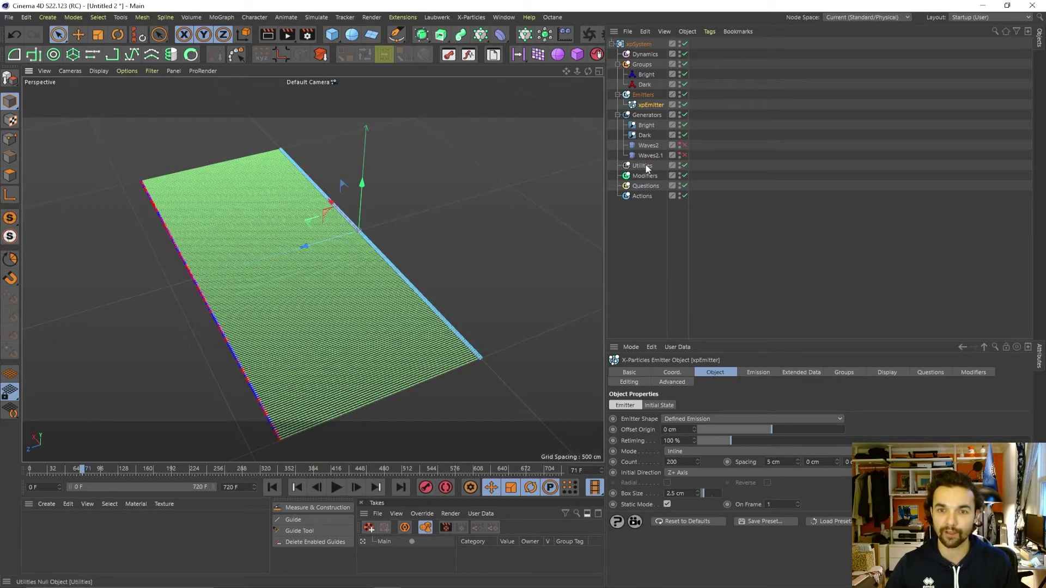
- Add an xpCache object to the xpSystem's Utilities folder
left_click(643, 165)
left_click(1026, 417)
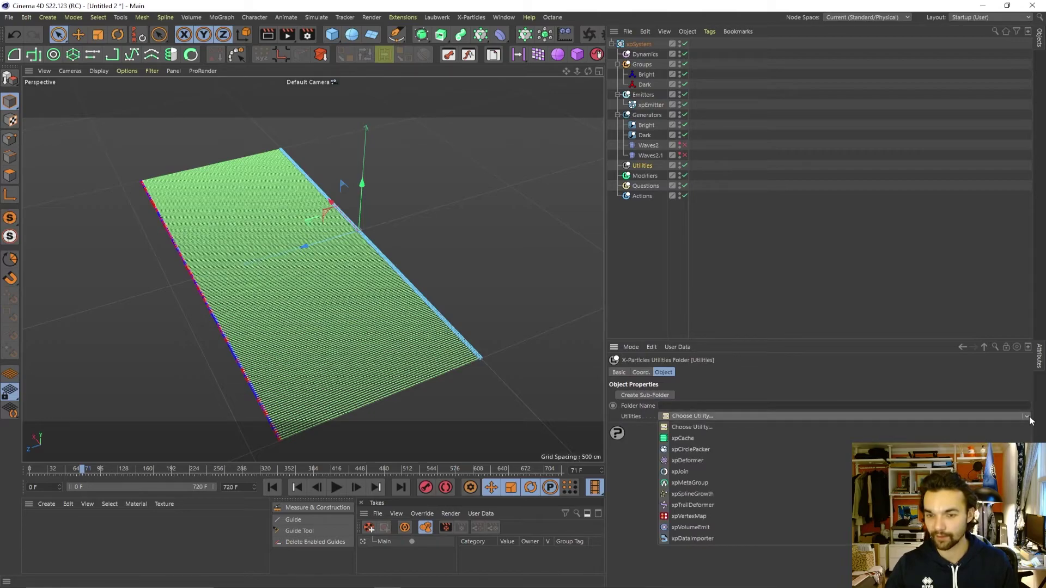
left_click(746, 438)
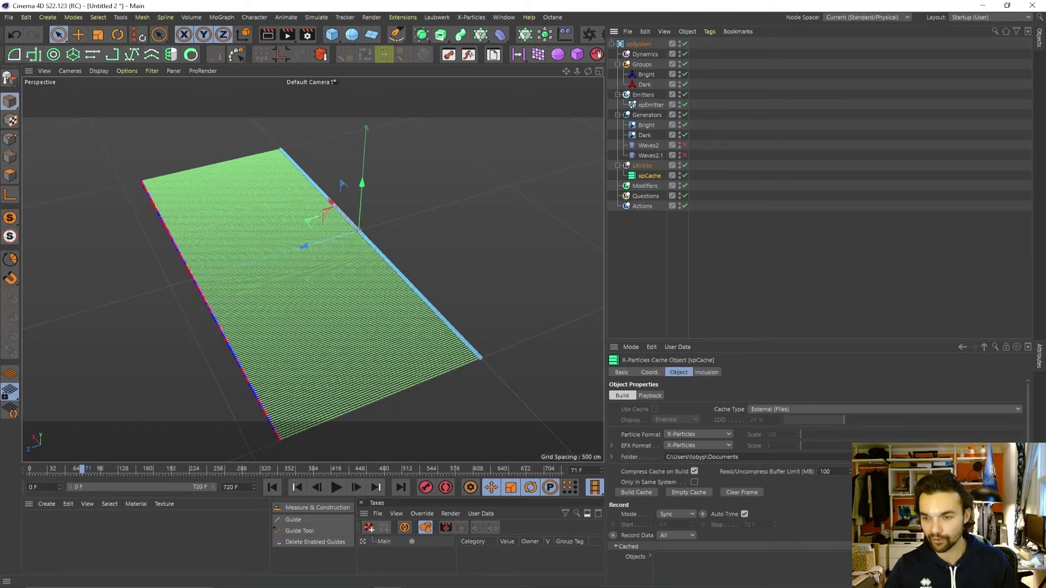
- Set the xpCache folder to D:\5. Personal Work\5. Generative Hut\1. Tutorials and build the cache
left_click(1019, 457)
scroll(518, 289, "down", 2)
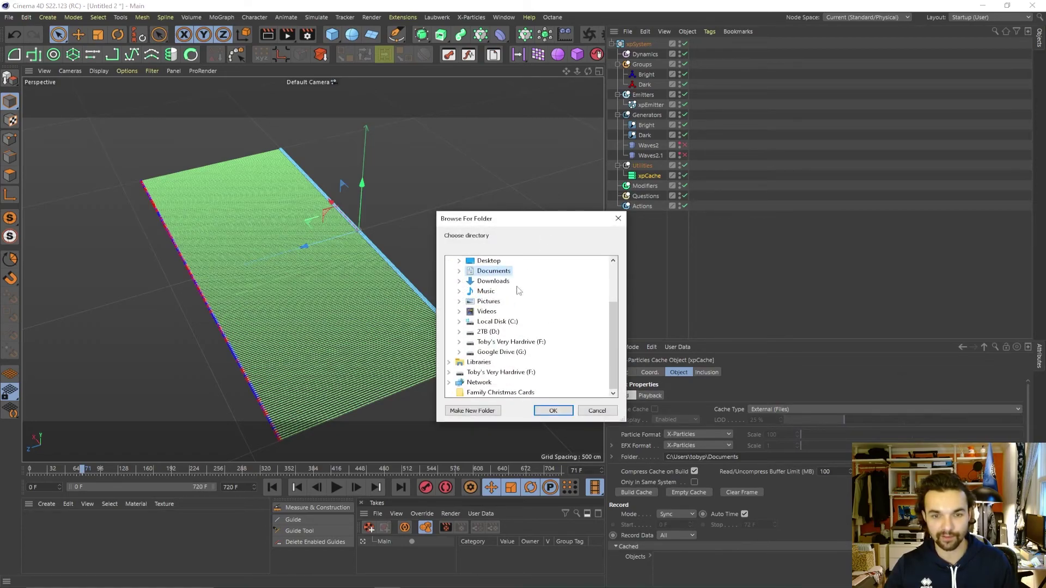
left_click(487, 332)
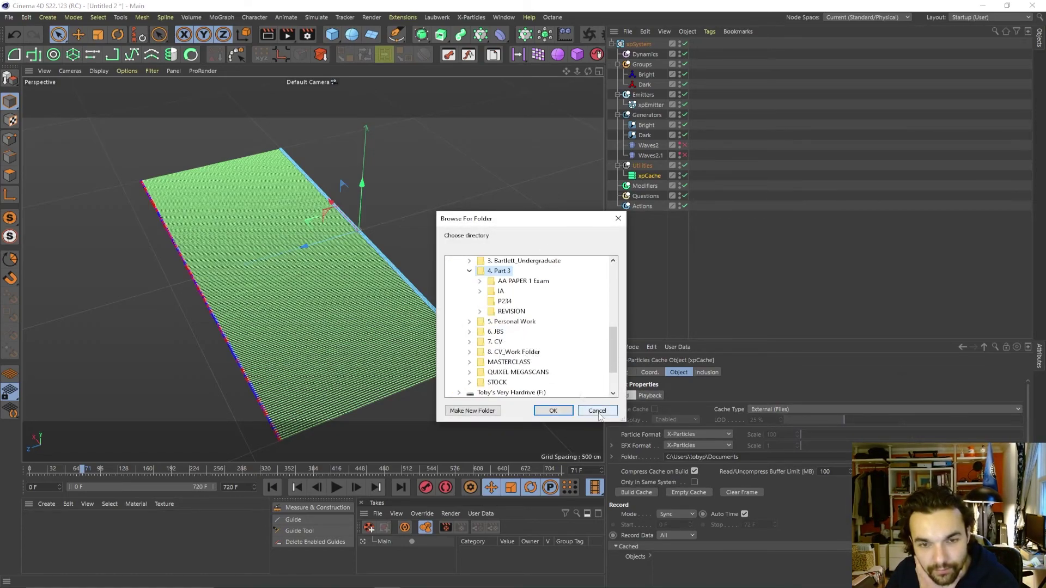
left_click(469, 271)
scroll(507, 292, "up", 3)
scroll(506, 305, "down", 1)
left_click(511, 342)
left_click(529, 382)
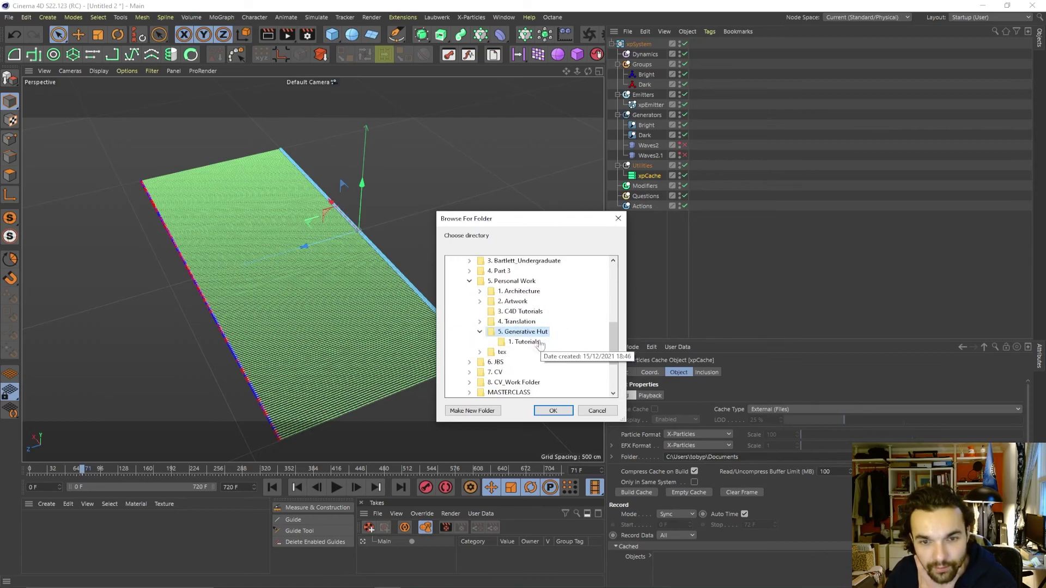
left_click(529, 342)
left_click(553, 410)
left_click(648, 492)
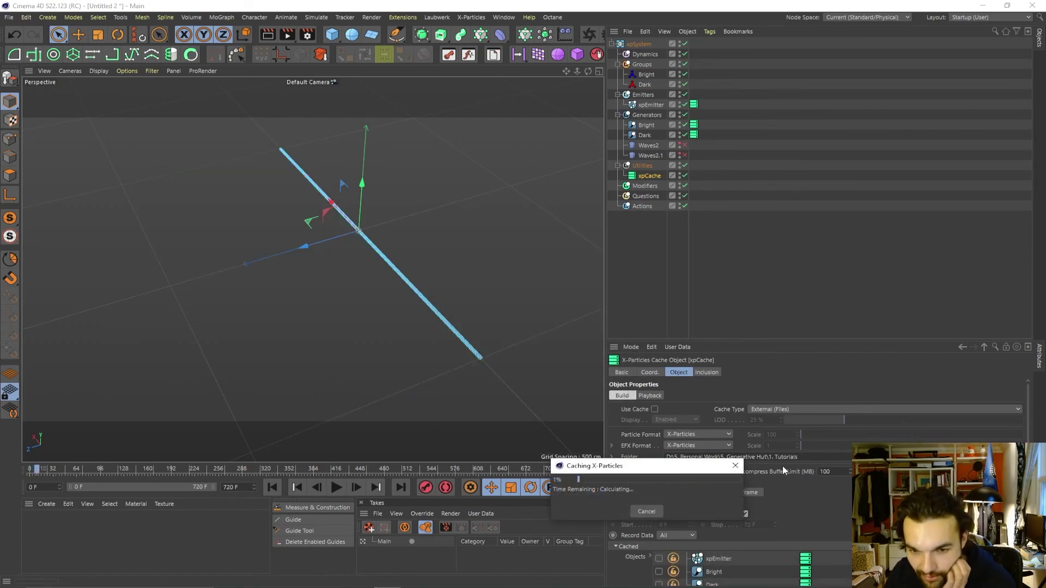